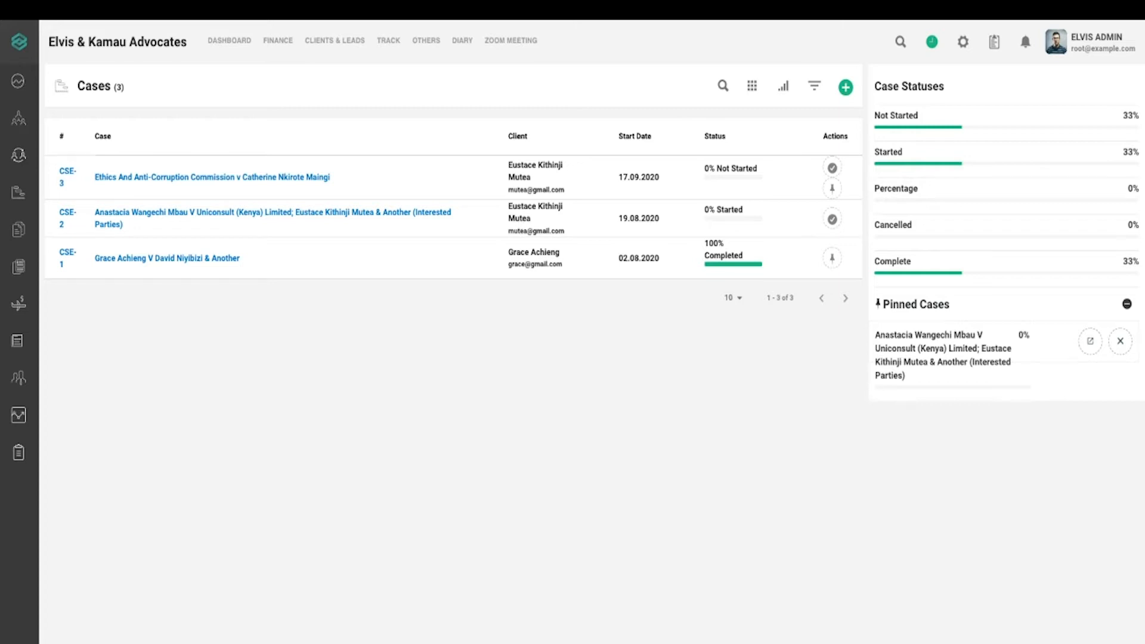
# Open the Clients list and cycle rows per page through 10, 15, 20, then back to 5
pyautogui.moveTo(36, 232)
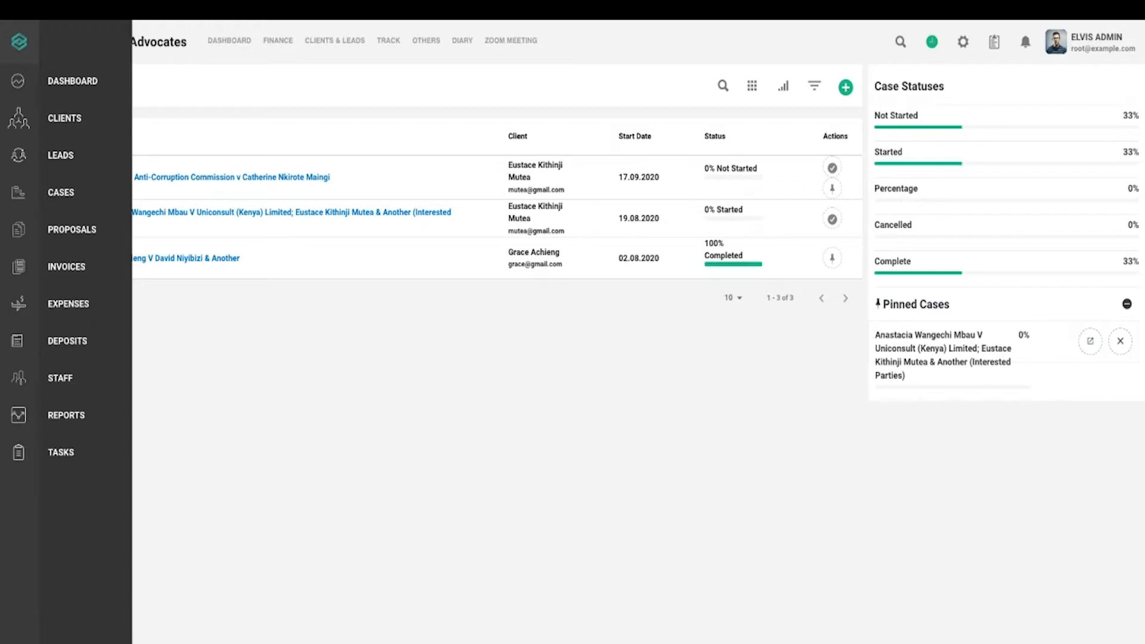
pyautogui.click(65, 117)
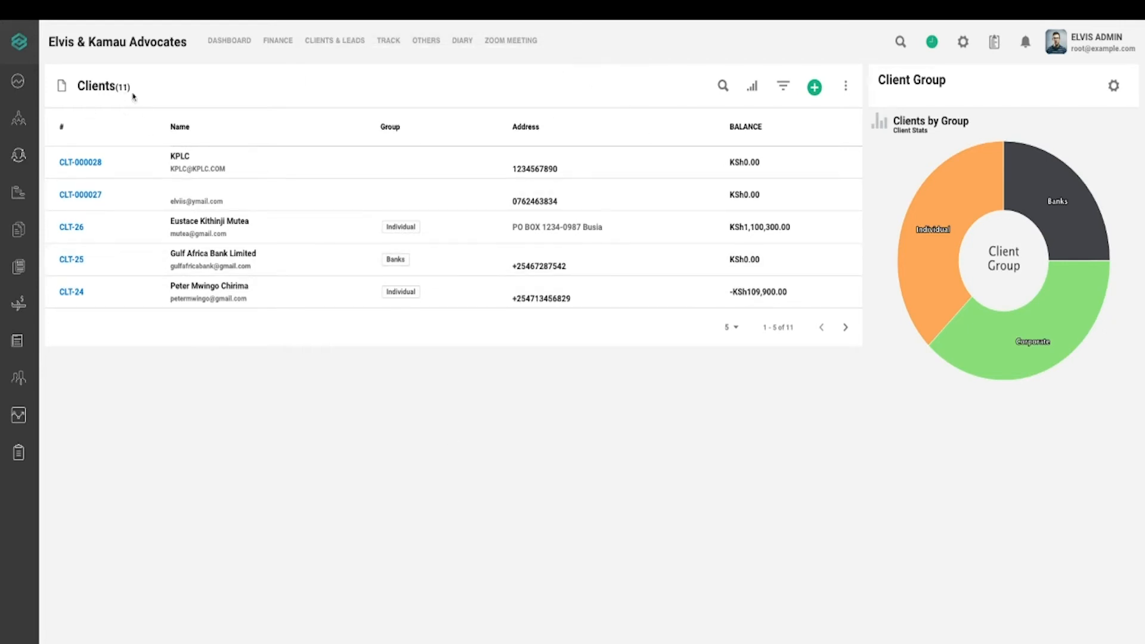
pyautogui.click(732, 329)
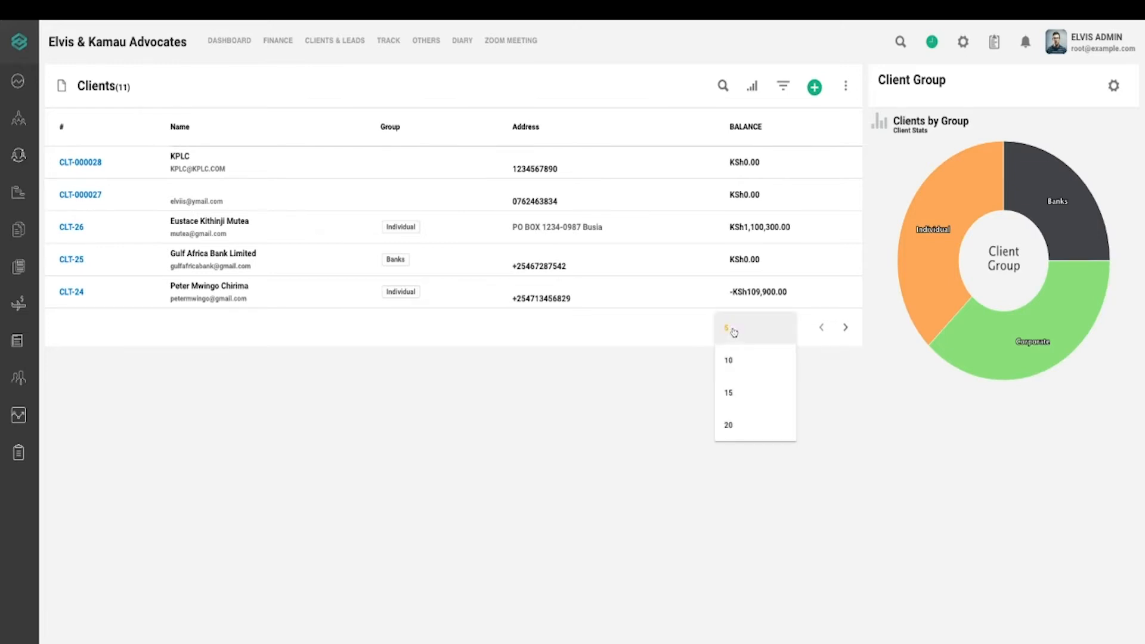
pyautogui.click(728, 364)
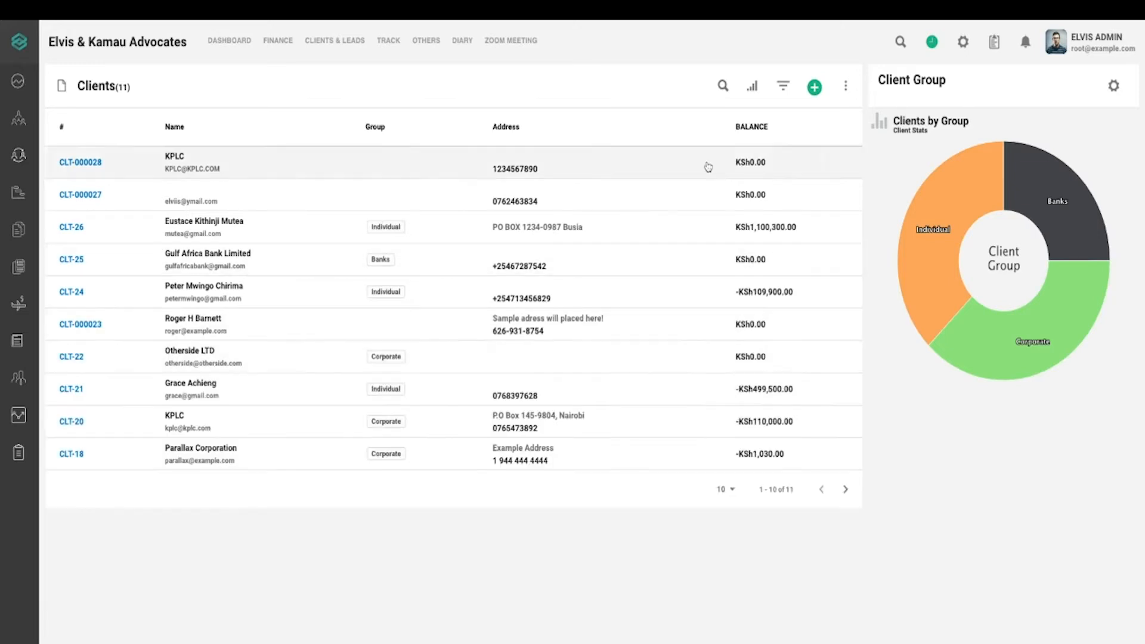
pyautogui.click(731, 495)
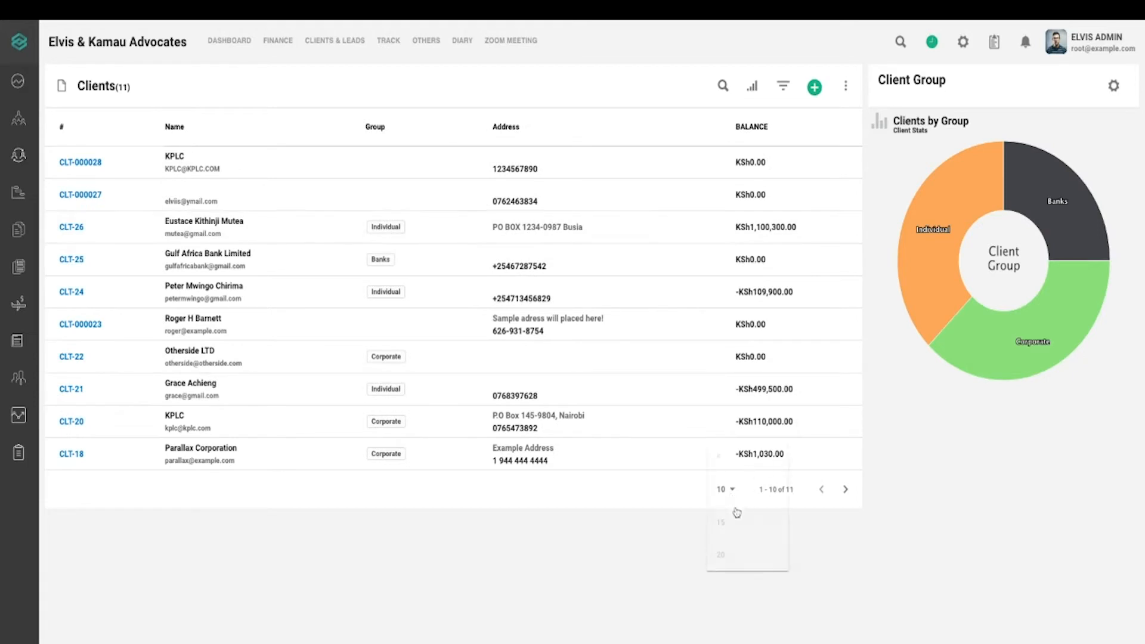
pyautogui.click(737, 525)
pyautogui.click(729, 522)
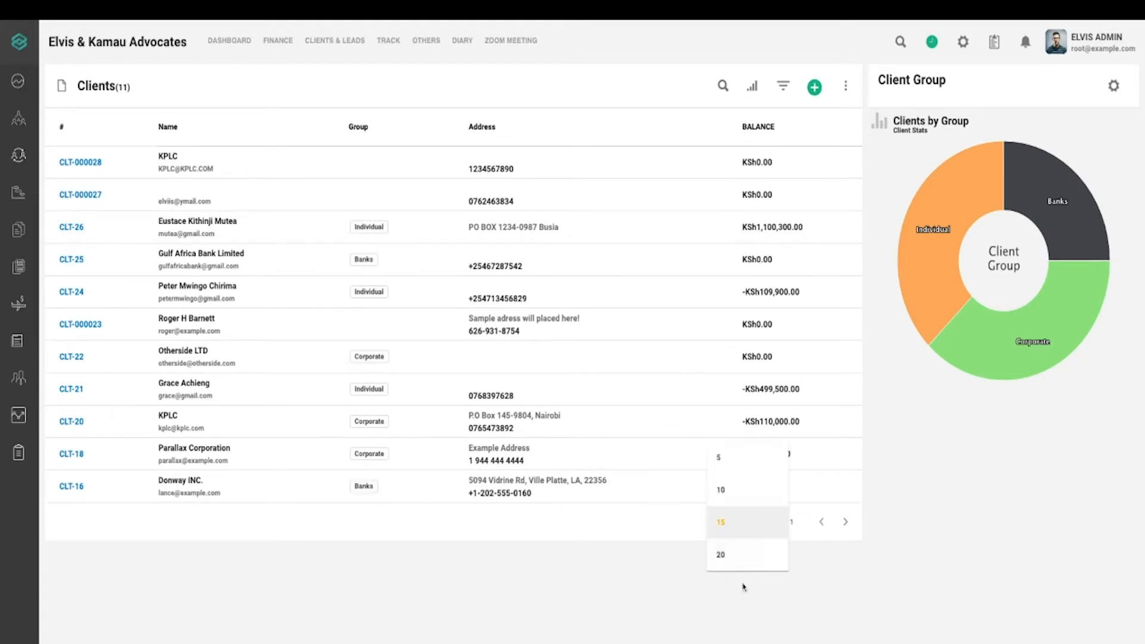
pyautogui.click(731, 556)
pyautogui.click(732, 523)
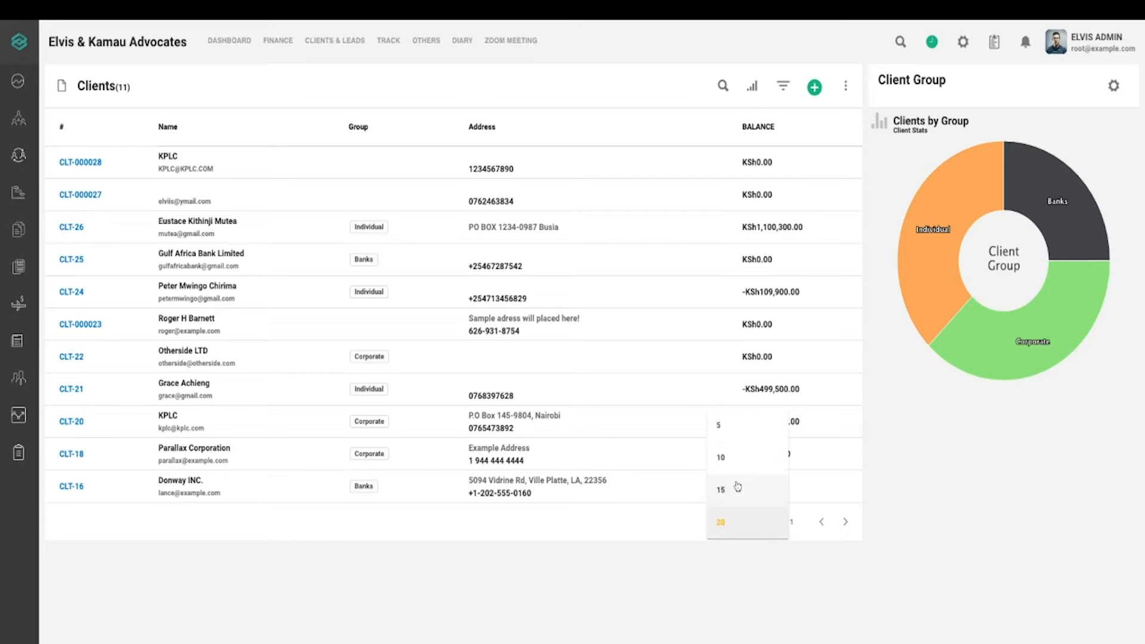
pyautogui.click(723, 427)
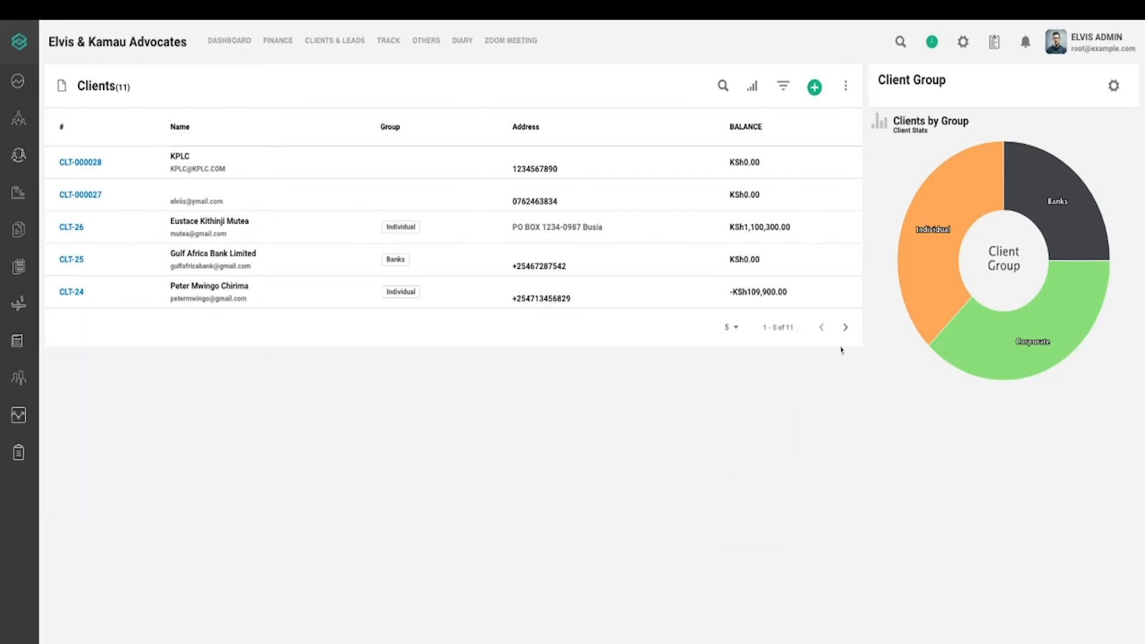
# Page forward to the last client, then back to clients 1–5 of 11
pyautogui.click(845, 328)
pyautogui.click(846, 328)
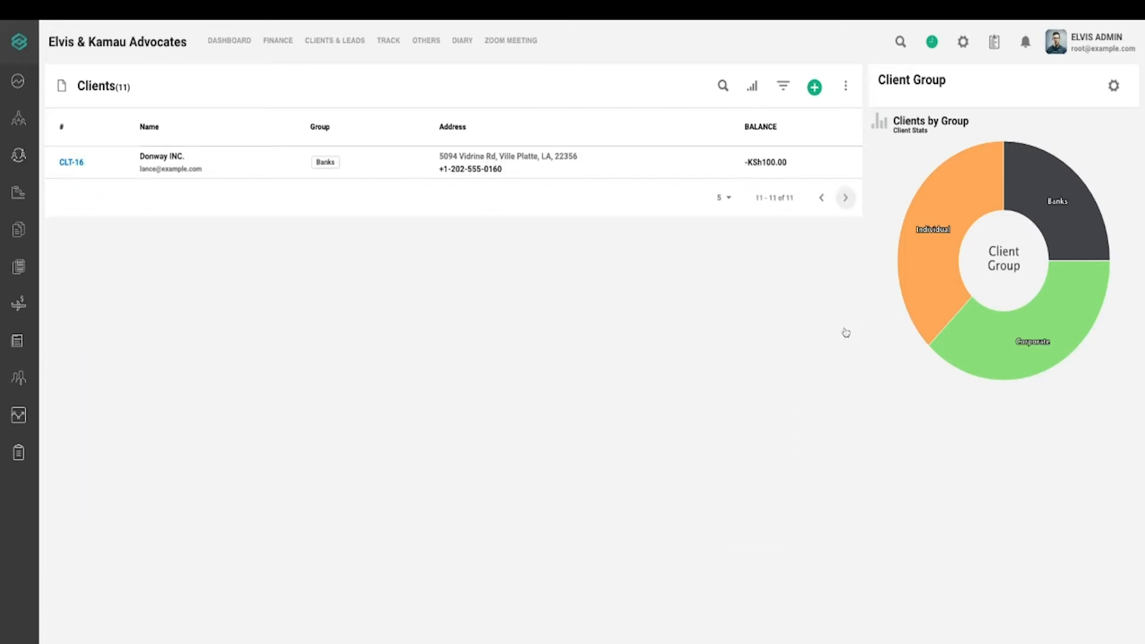
pyautogui.click(822, 199)
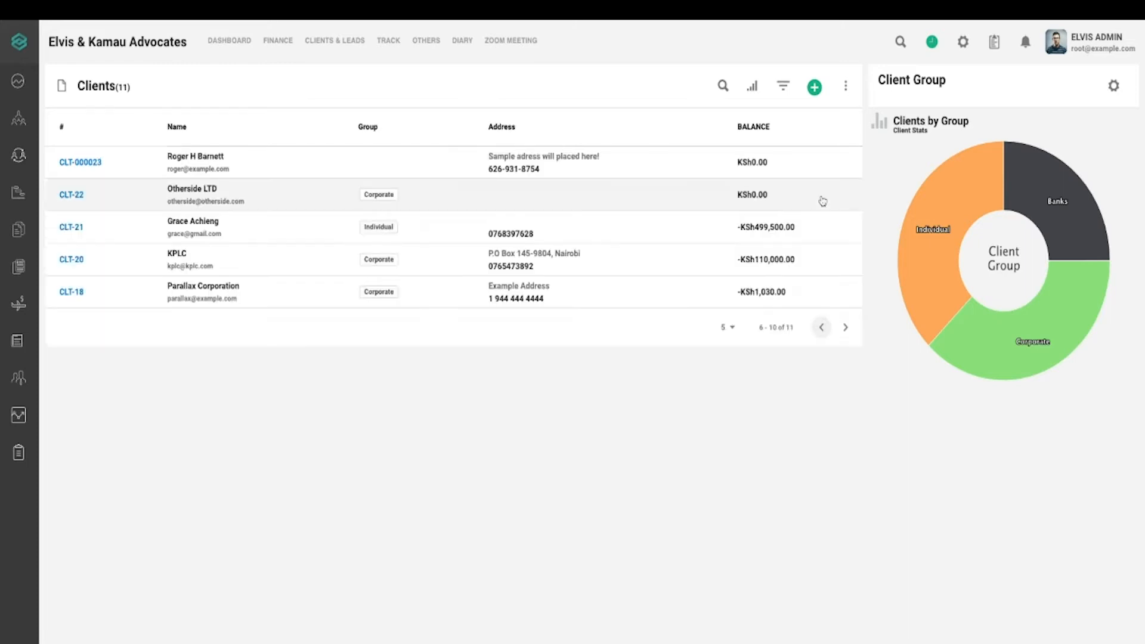
pyautogui.click(820, 328)
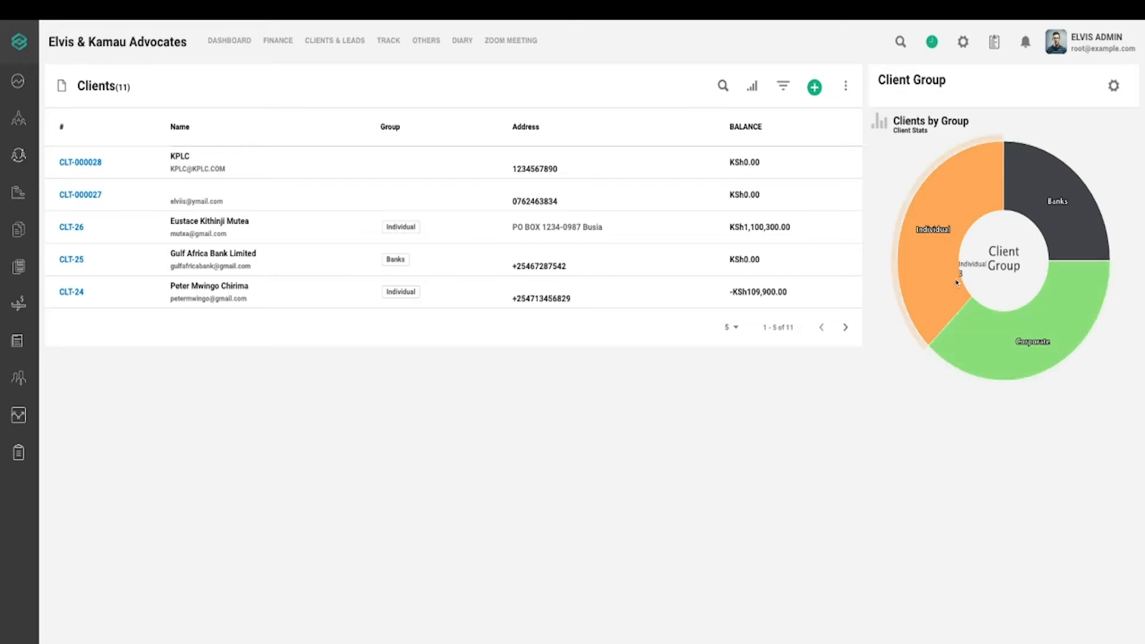
pyautogui.moveTo(918, 230)
pyautogui.moveTo(1062, 185)
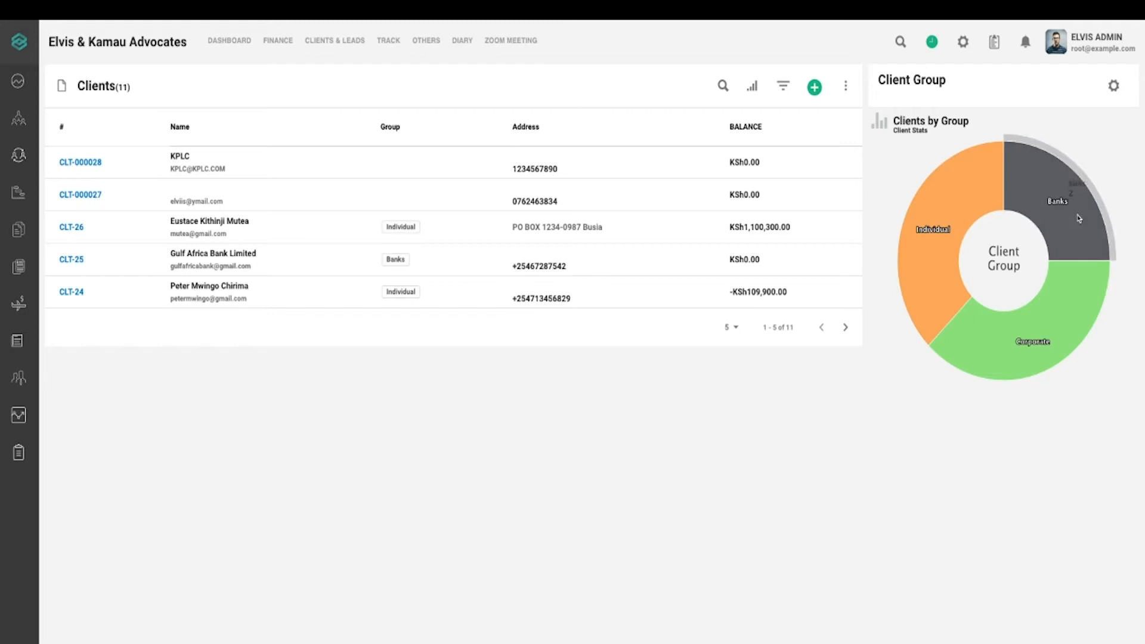
pyautogui.moveTo(1041, 321)
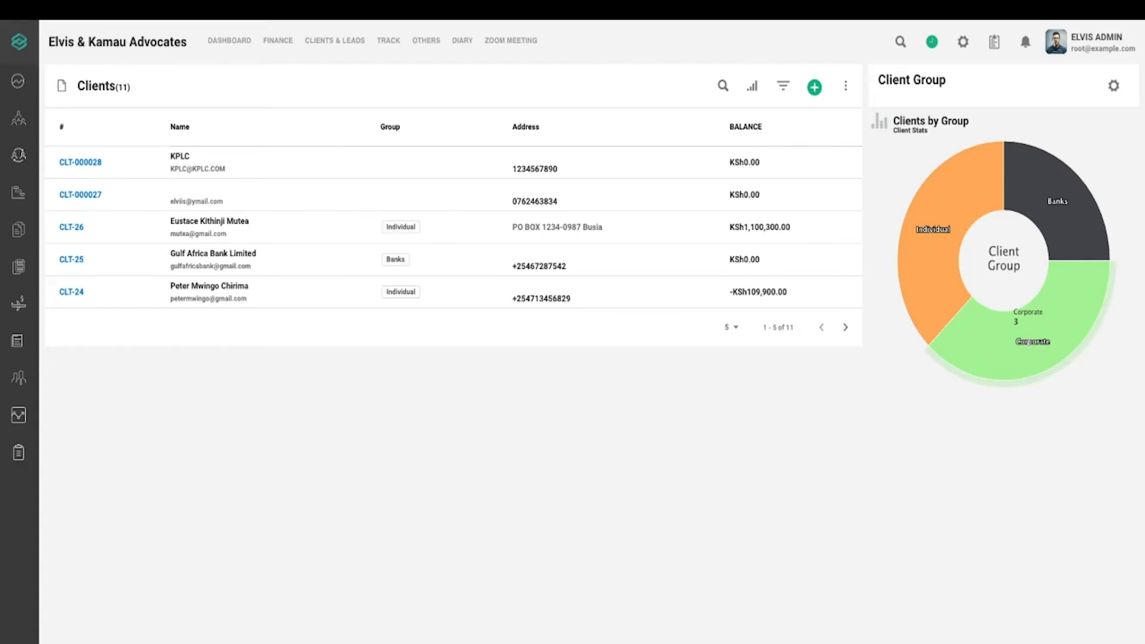
pyautogui.moveTo(945, 241)
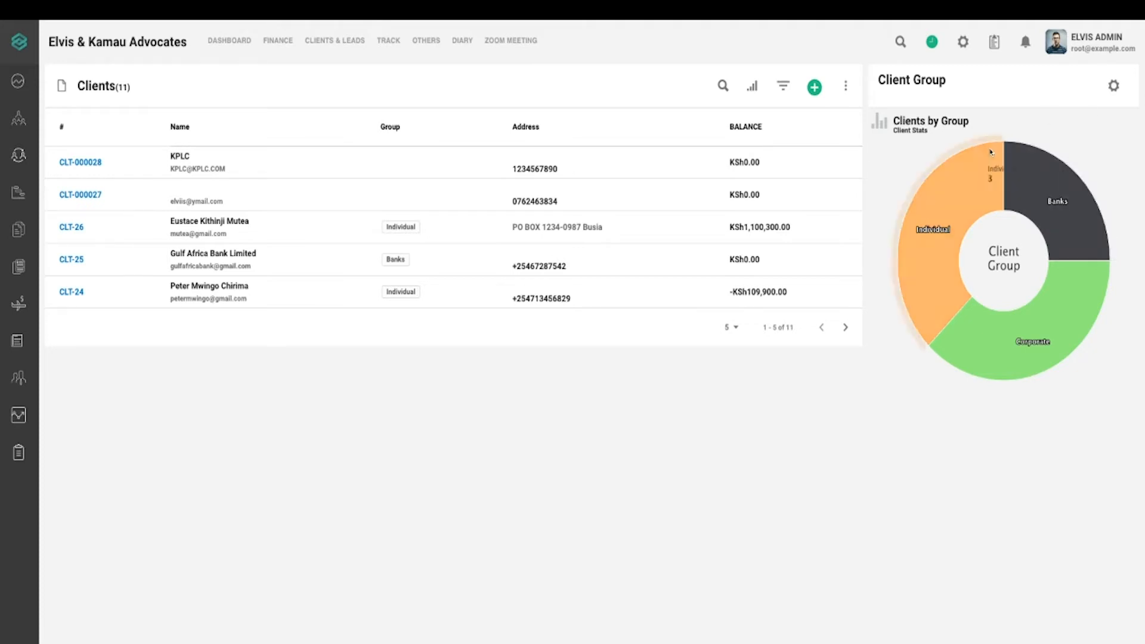
# Delete the NGO client group from the client group settings
pyautogui.click(1114, 85)
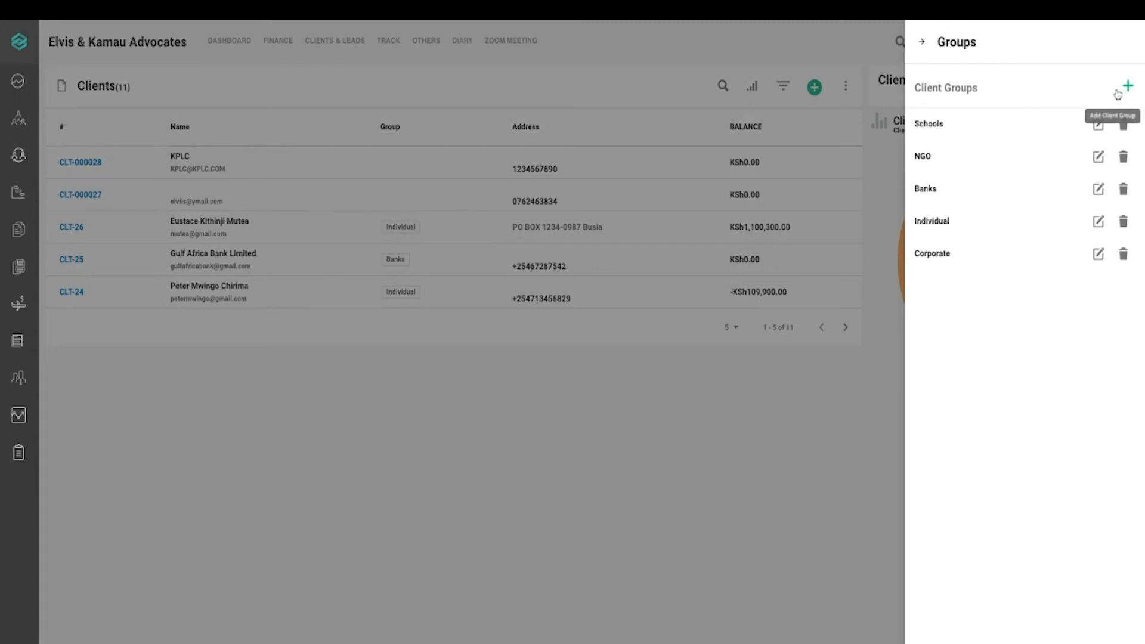
pyautogui.click(1128, 88)
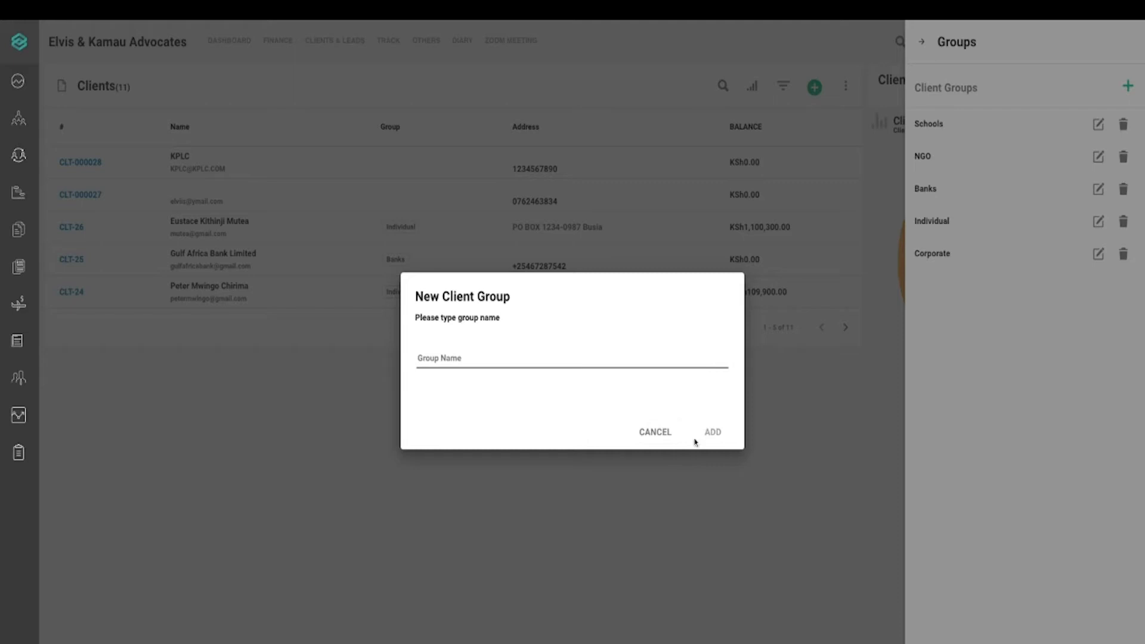
pyautogui.click(679, 429)
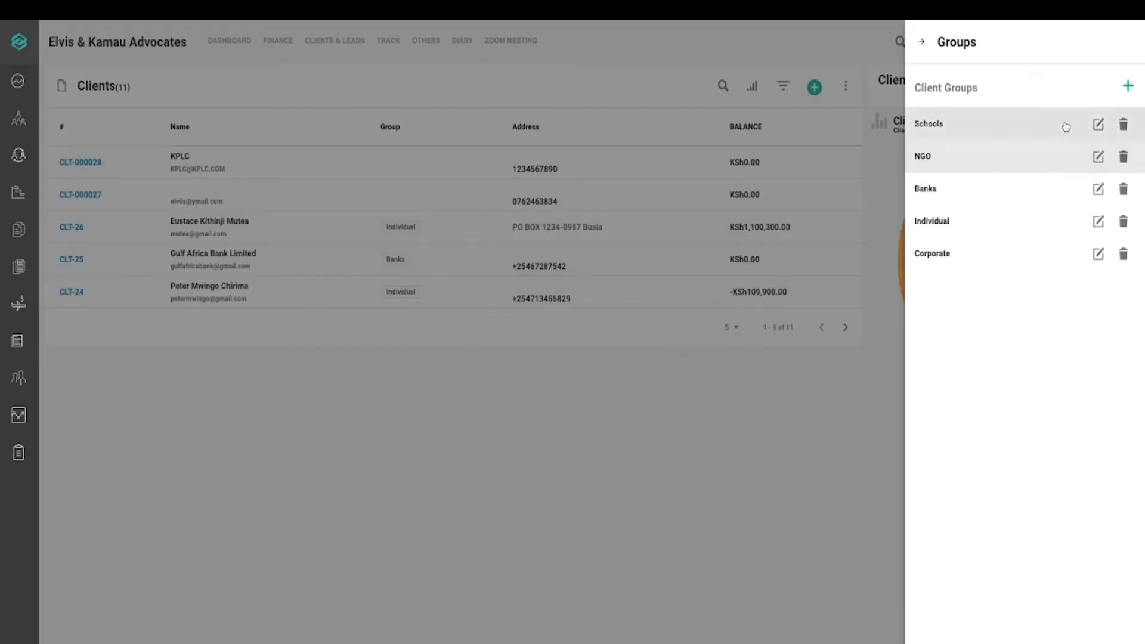
pyautogui.click(1122, 156)
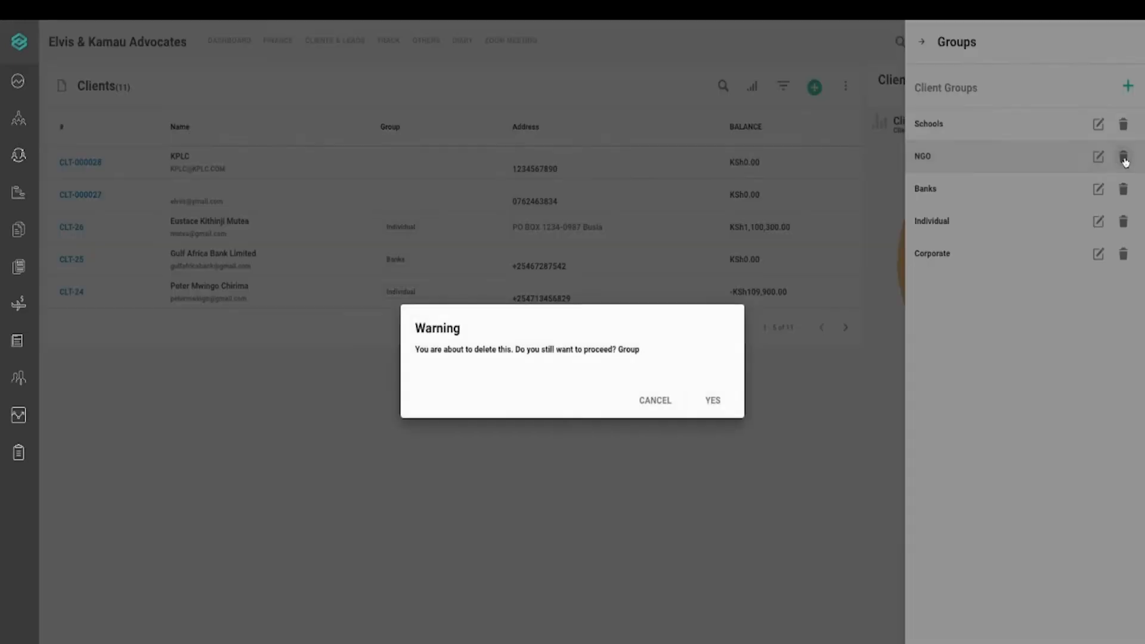
pyautogui.click(715, 400)
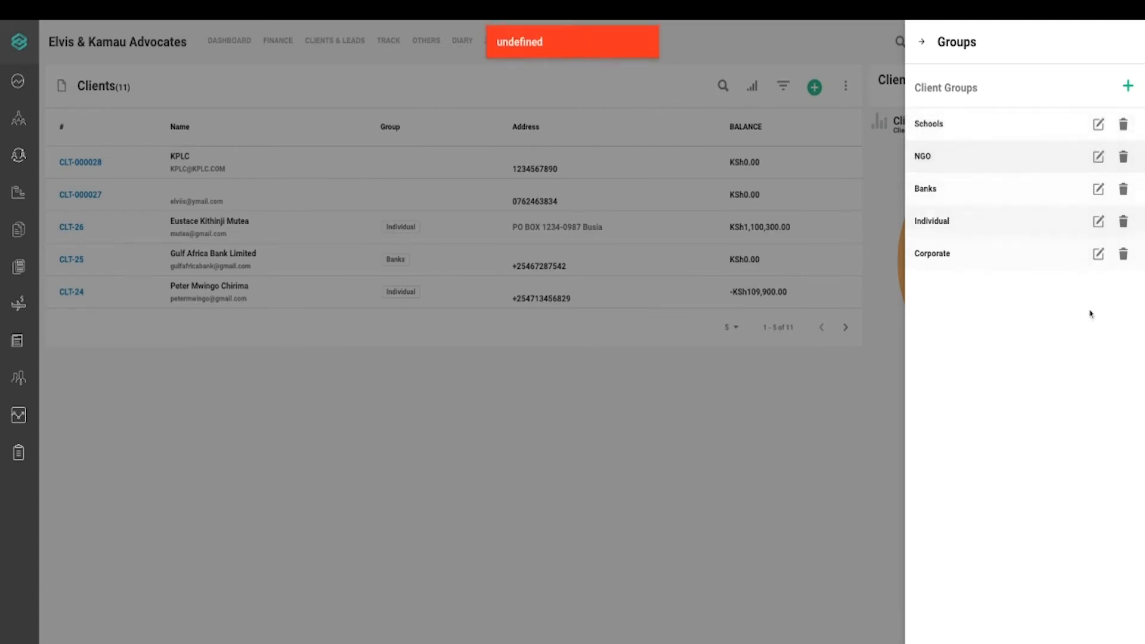
# Add a new client group named LAW FIRMS and close the groups panel
pyautogui.click(1122, 87)
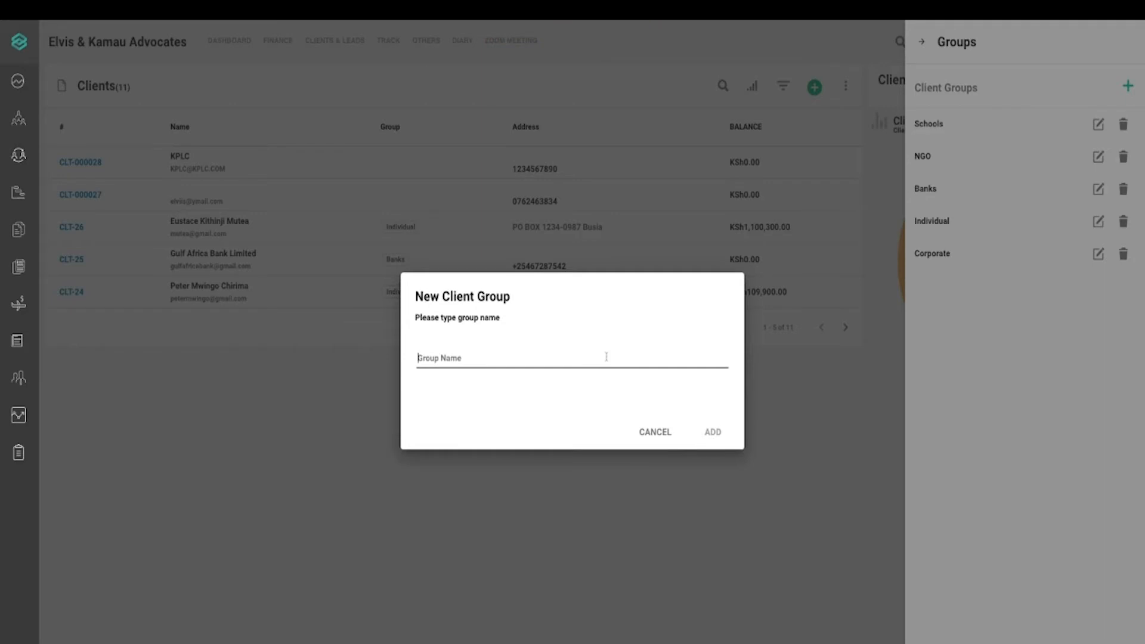
pyautogui.write('I')
pyautogui.press('BackSpace')
pyautogui.write('LAW FIRM')
pyautogui.click(713, 432)
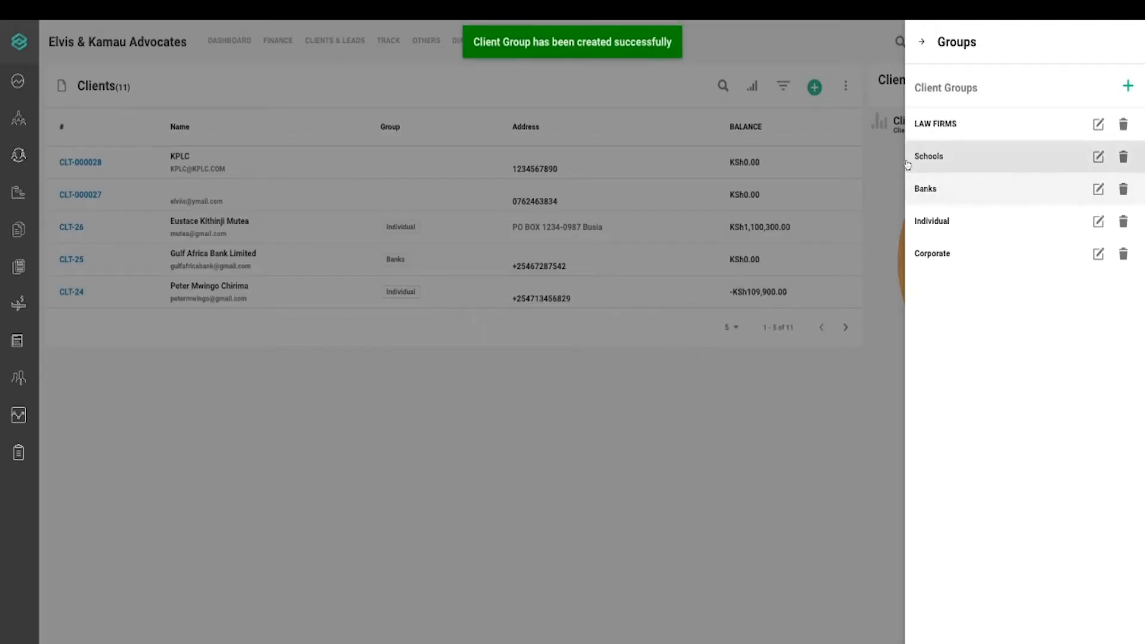
pyautogui.click(922, 42)
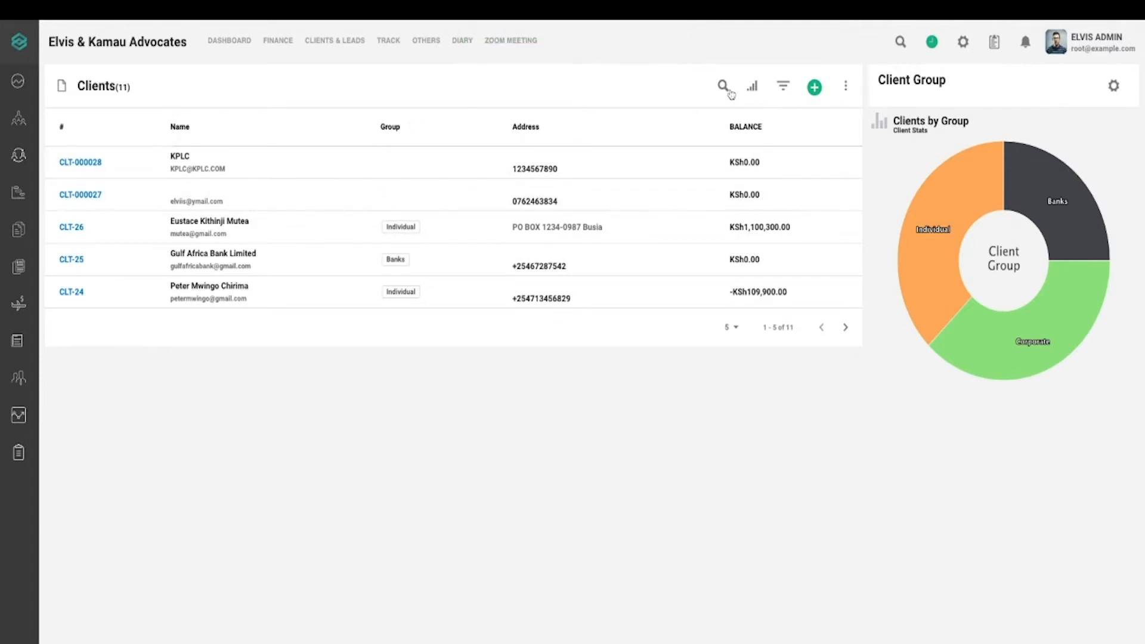
pyautogui.click(724, 87)
pyautogui.write('GULF')
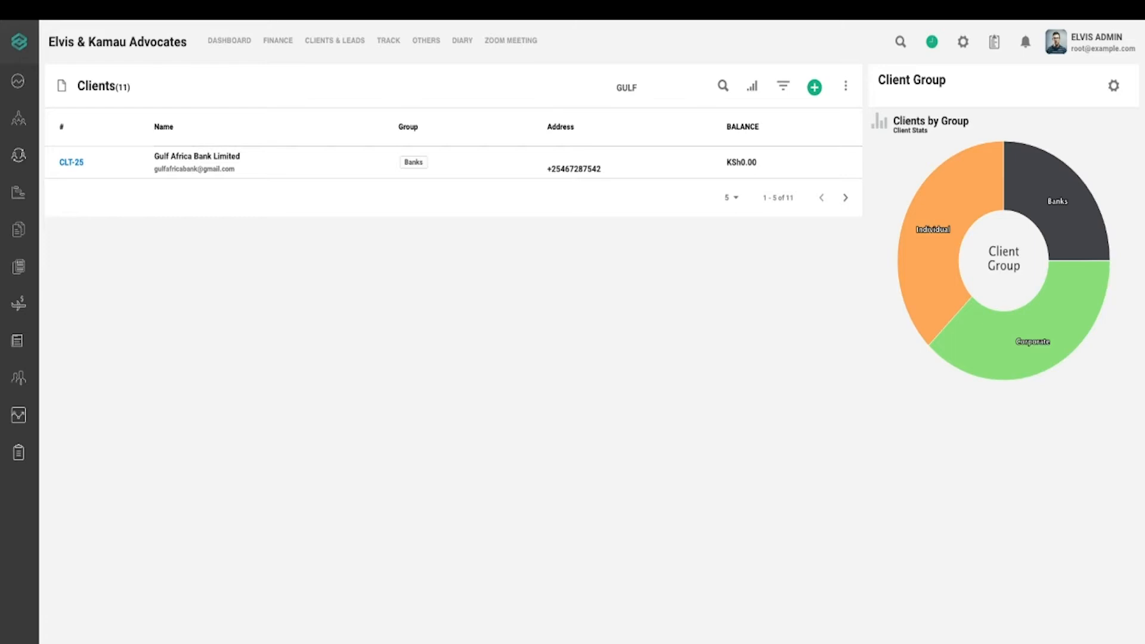
pyautogui.press('BackSpace')
pyautogui.press('BackSpace')
pyautogui.press('BackSpace')
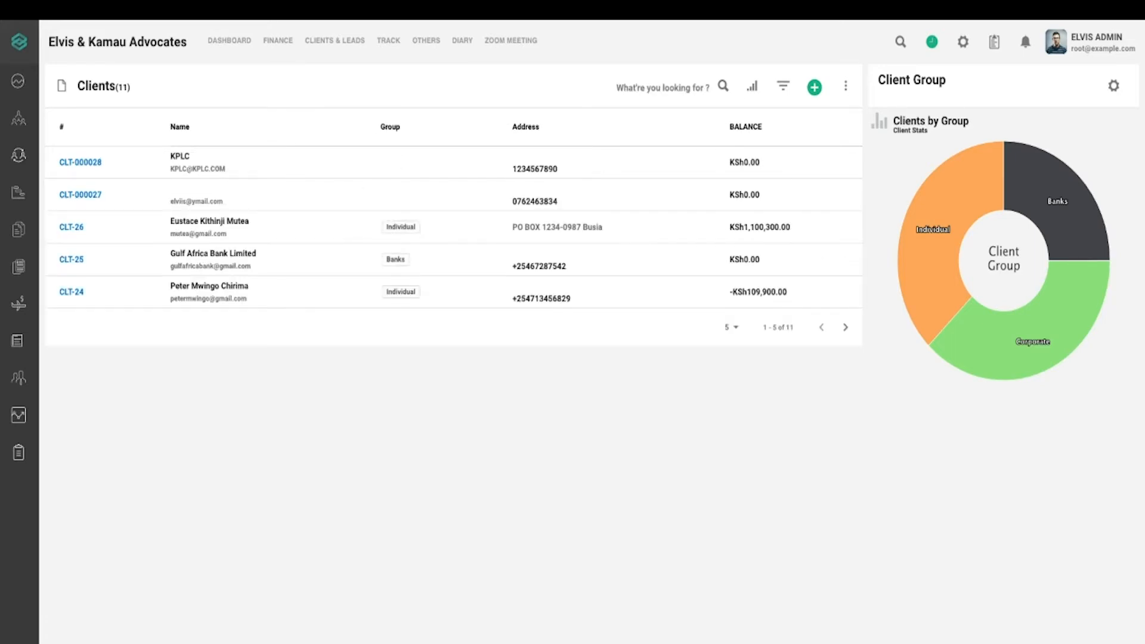
pyautogui.write('KPL')
pyautogui.press('BackSpace')
pyautogui.press('BackSpace')
pyautogui.press('BackSpace')
pyautogui.write('EL')
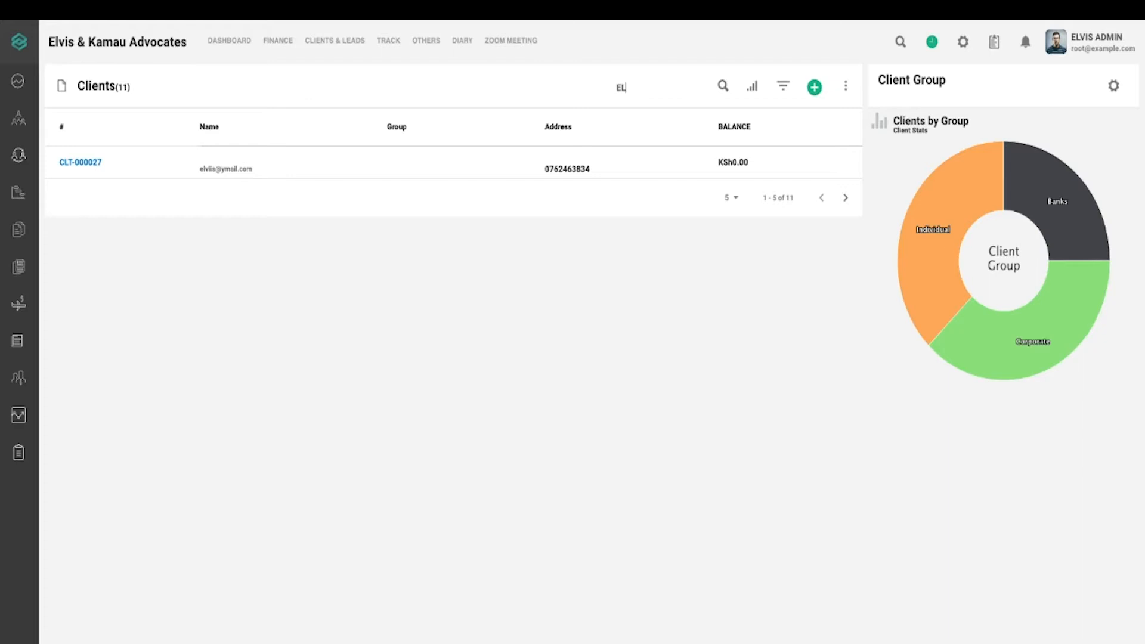
pyautogui.press('BackSpace')
pyautogui.press('BackSpace')
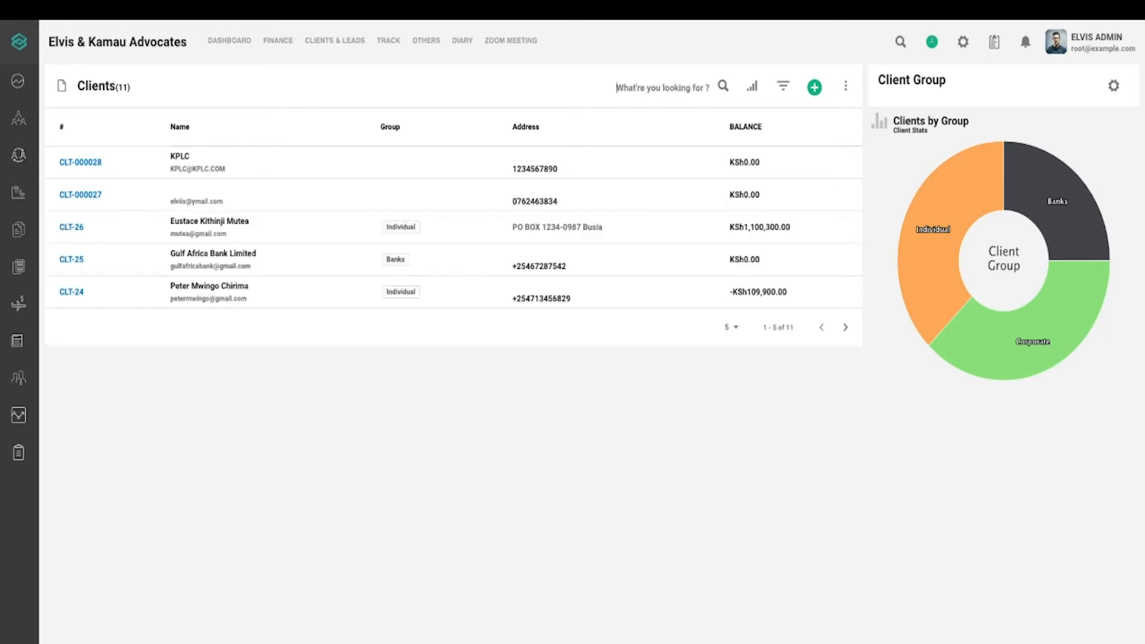
pyautogui.write('CT')
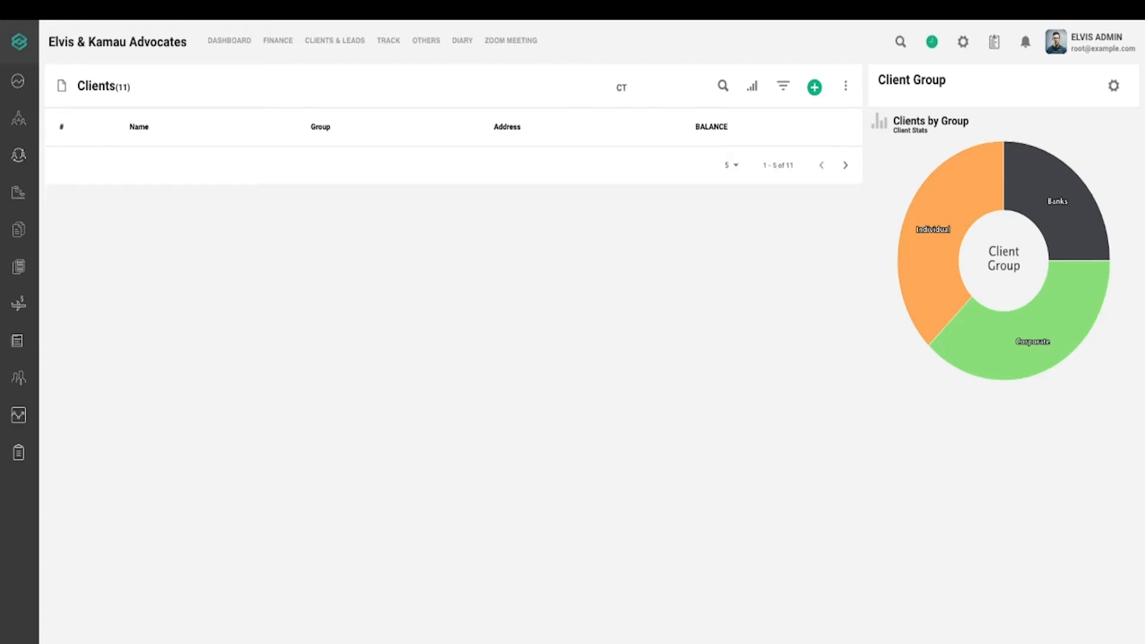
pyautogui.press('BackSpace')
pyautogui.press('BackSpace')
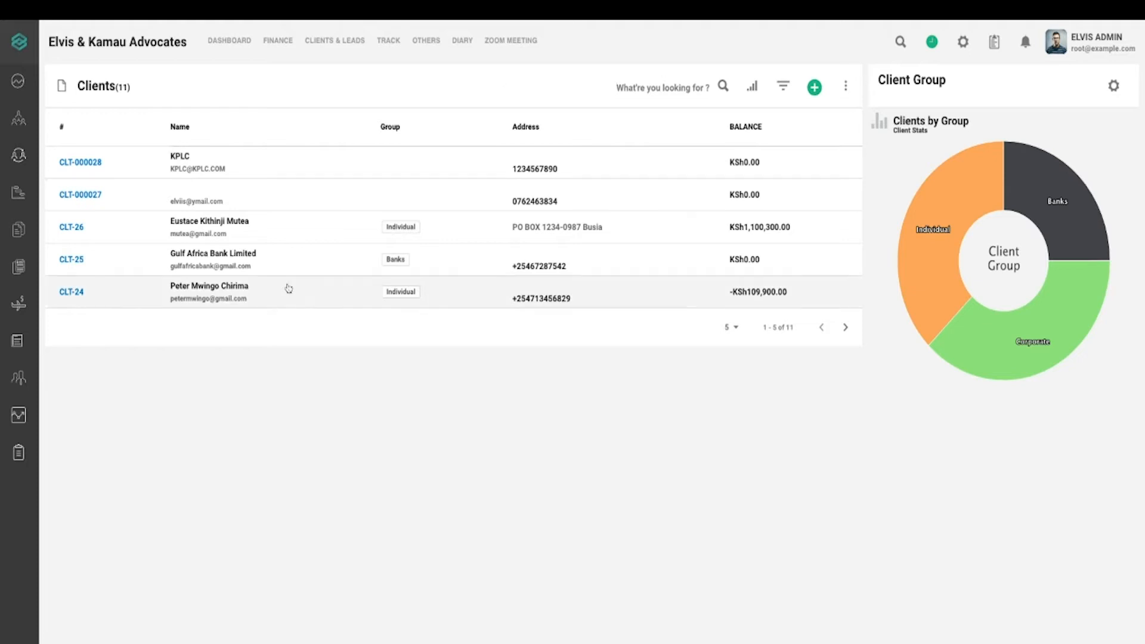
# Start a new client and type KOREA INVESTMENTS LTD, which lands in the e-mail field
pyautogui.click(815, 89)
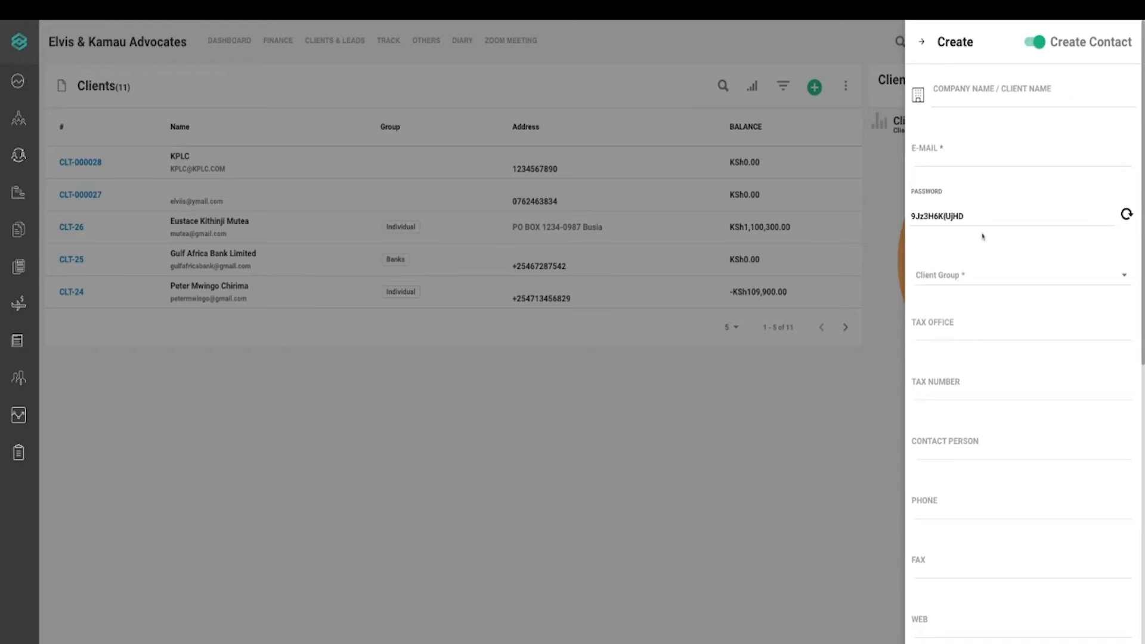
pyautogui.click(982, 97)
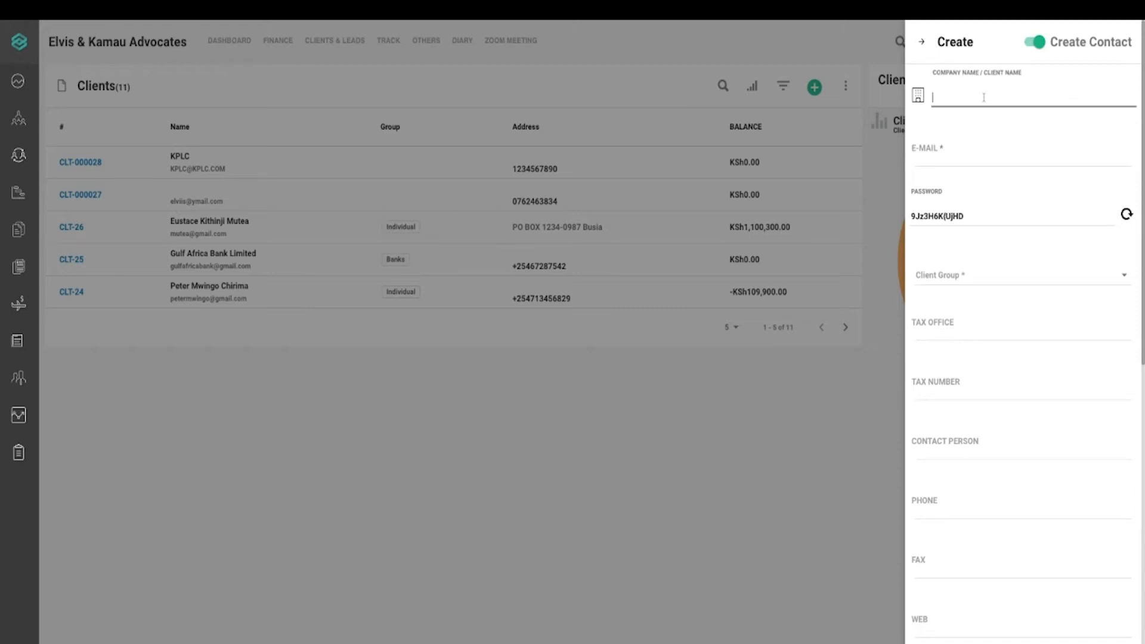
pyautogui.click(1021, 79)
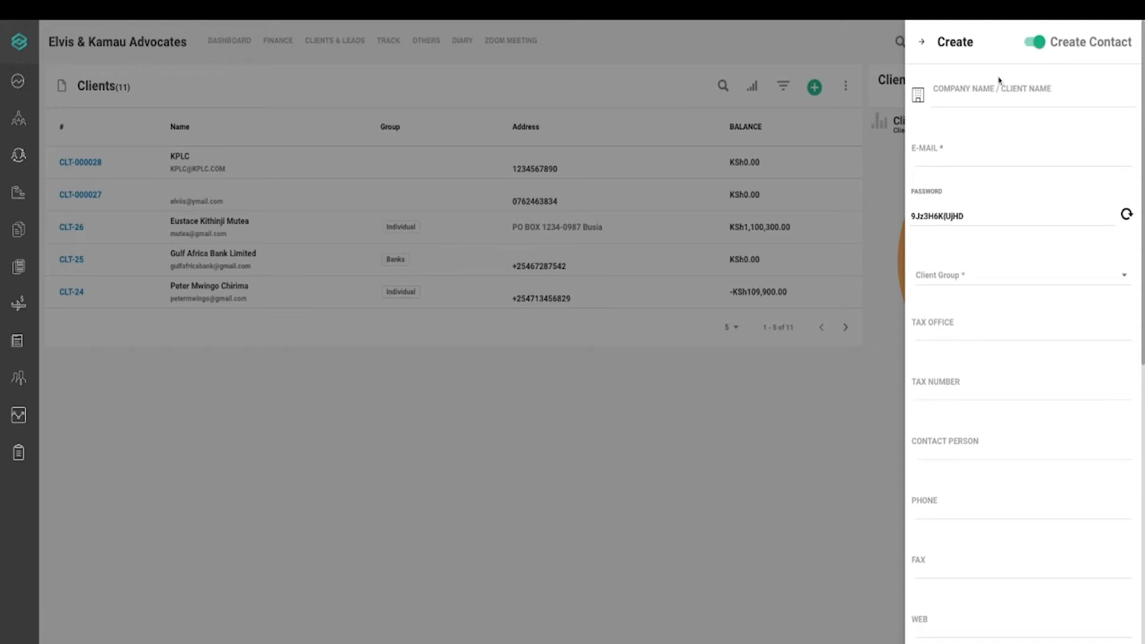
pyautogui.click(996, 89)
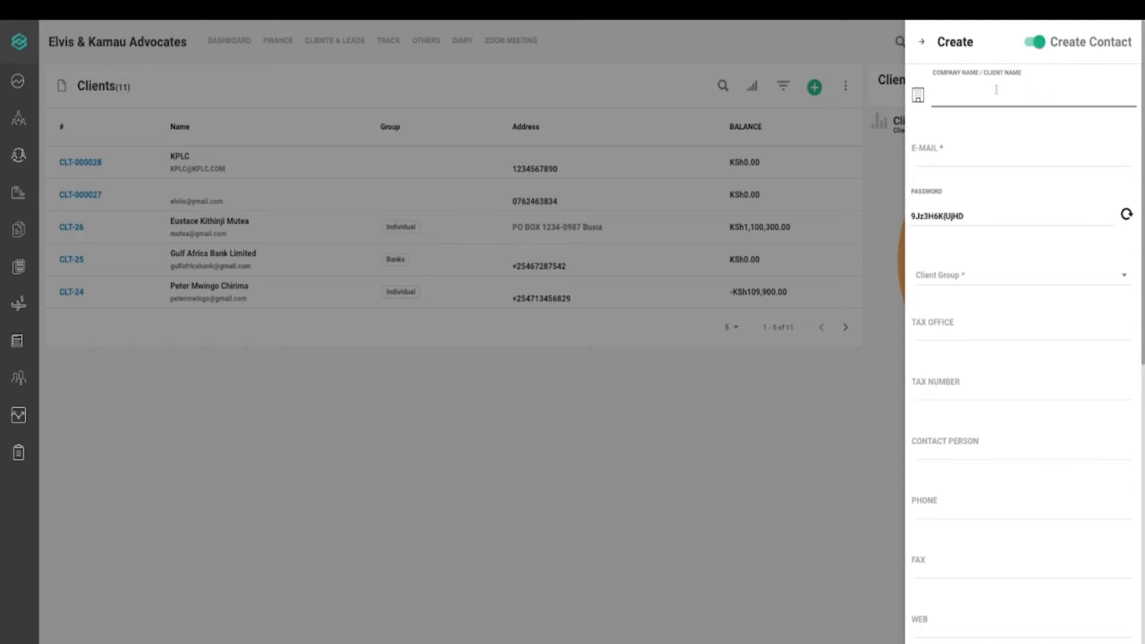
pyautogui.click(1007, 155)
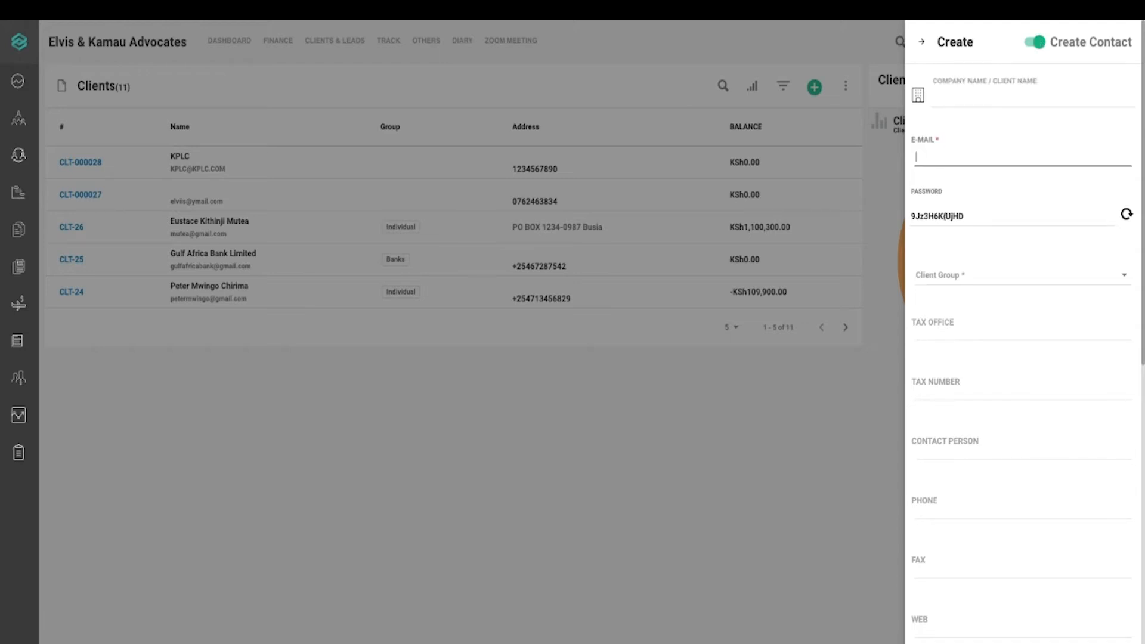
pyautogui.write('KOREA IN')
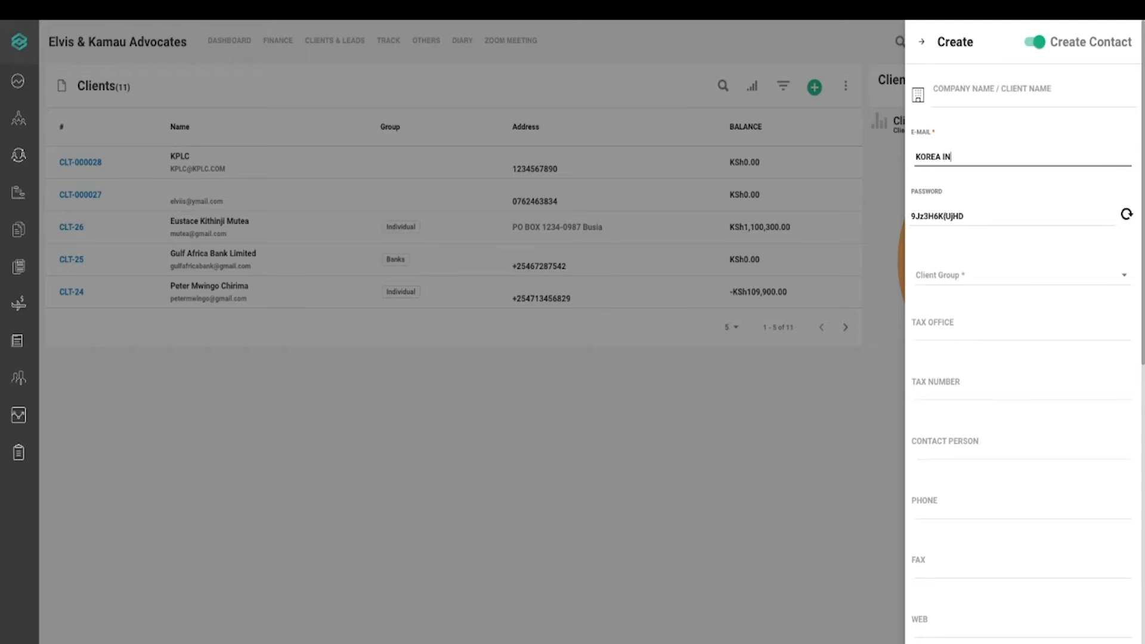
pyautogui.write('VESTMENTS LTD')
# Assign the client to the LAW FIRMS group, leaving tax office empty
pyautogui.click(961, 281)
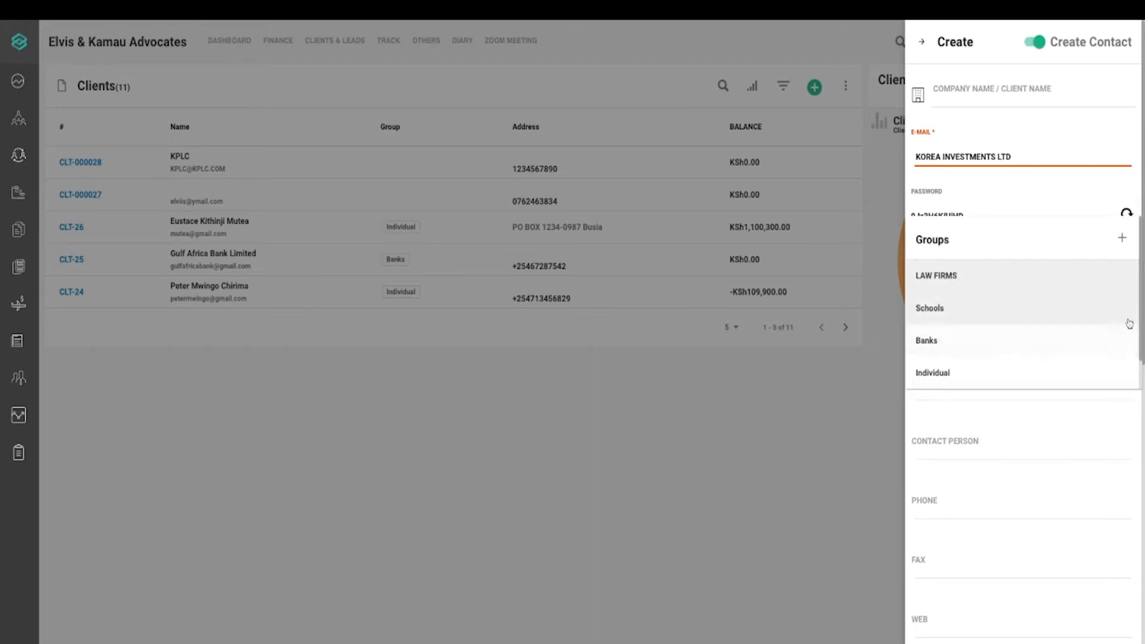
pyautogui.scroll(-1, 1140, 320)
pyautogui.scroll(1, 1004, 281)
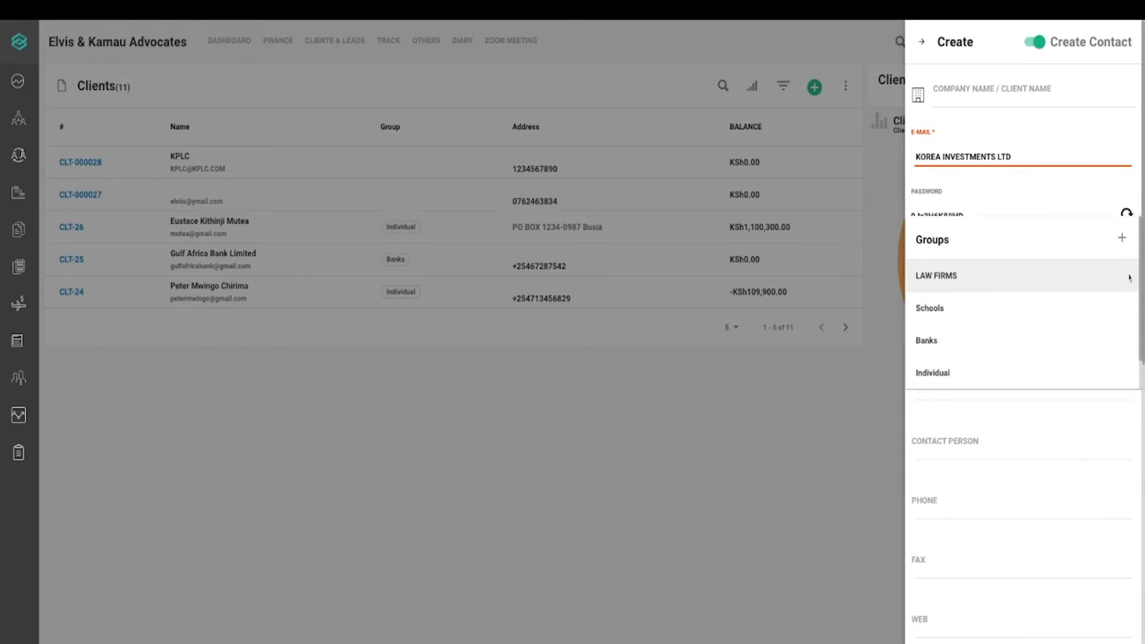
pyautogui.click(1004, 283)
pyautogui.click(993, 336)
pyautogui.click(1140, 359)
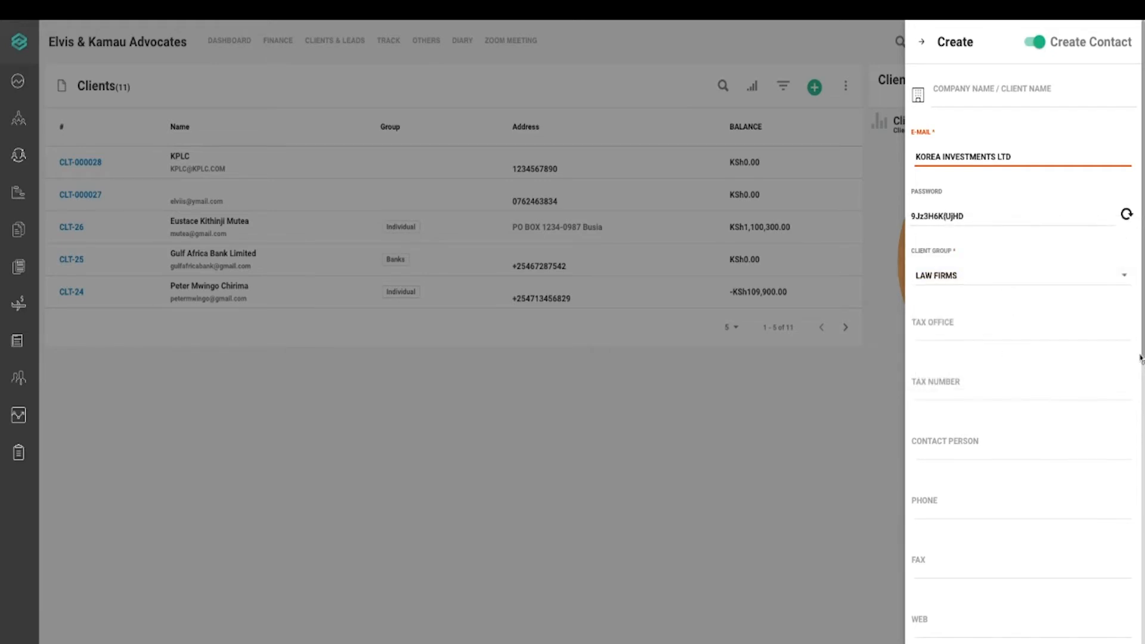
pyautogui.scroll(-2, 1141, 357)
pyautogui.scroll(-4, 1098, 150)
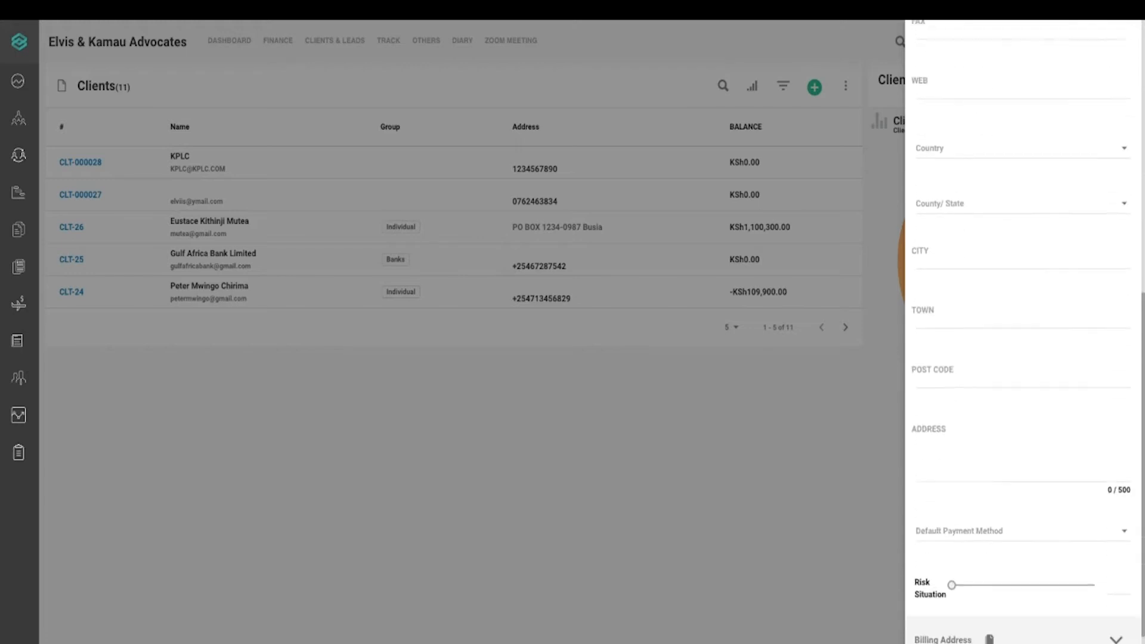
pyautogui.scroll(12, 1098, 150)
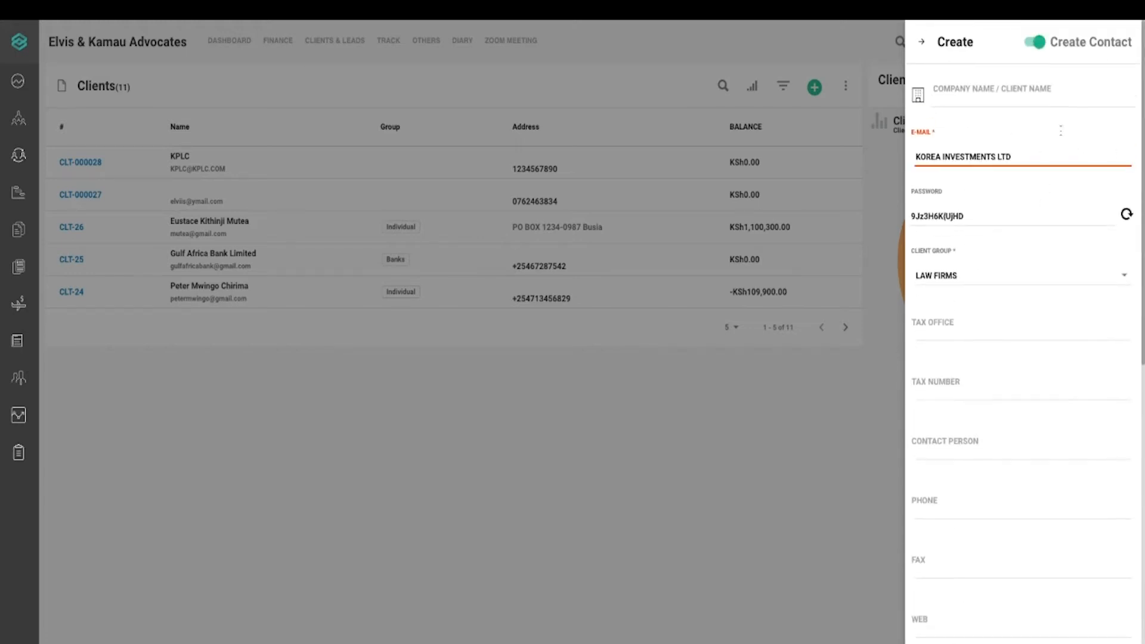
# Move KOREA INVESTMENTS LTD from the e-mail field into Company Name
pyautogui.click(974, 96)
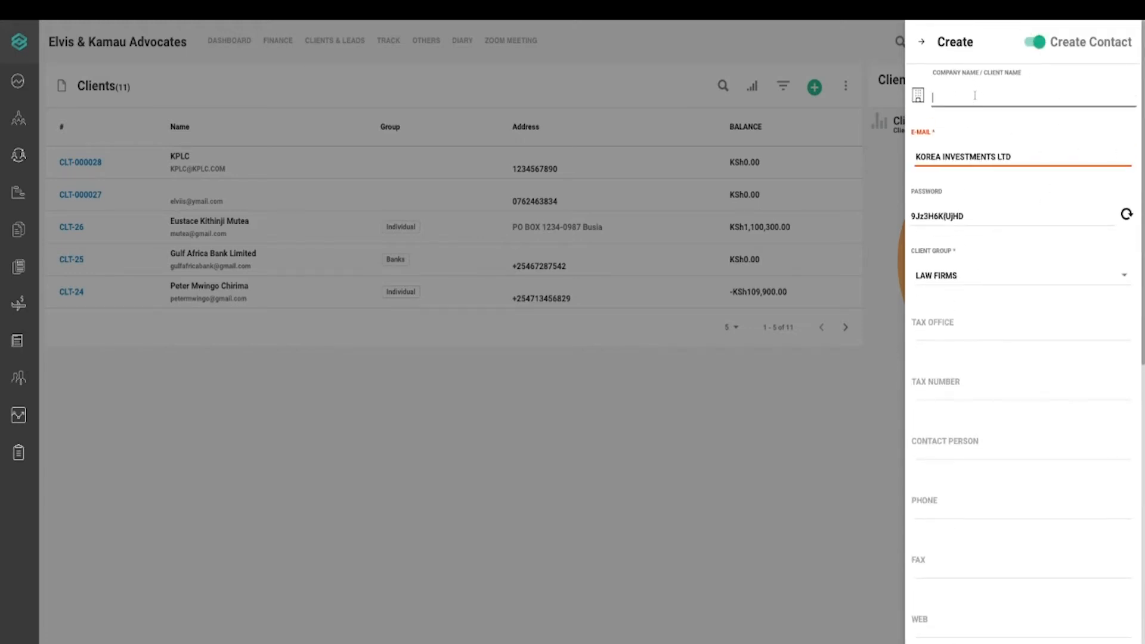
pyautogui.click(989, 139)
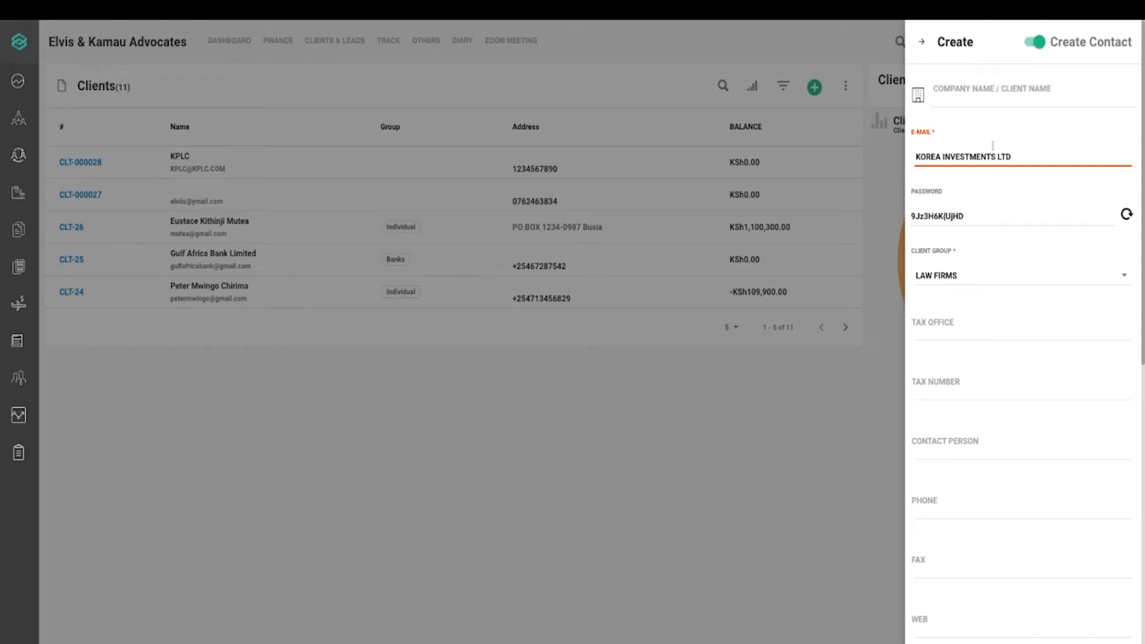
pyautogui.moveTo(1019, 150); pyautogui.dragTo(977, 156)
pyautogui.hotkey('shift', 'Right')
pyautogui.hotkey('shift', 'Right')
pyautogui.hotkey('shift', 'Right')
pyautogui.hotkey('shift', 'Right')
pyautogui.hotkey('shift', 'Right')
pyautogui.hotkey('shift', 'Right')
pyautogui.hotkey('shift', 'Right')
pyautogui.hotkey('shift', 'Right')
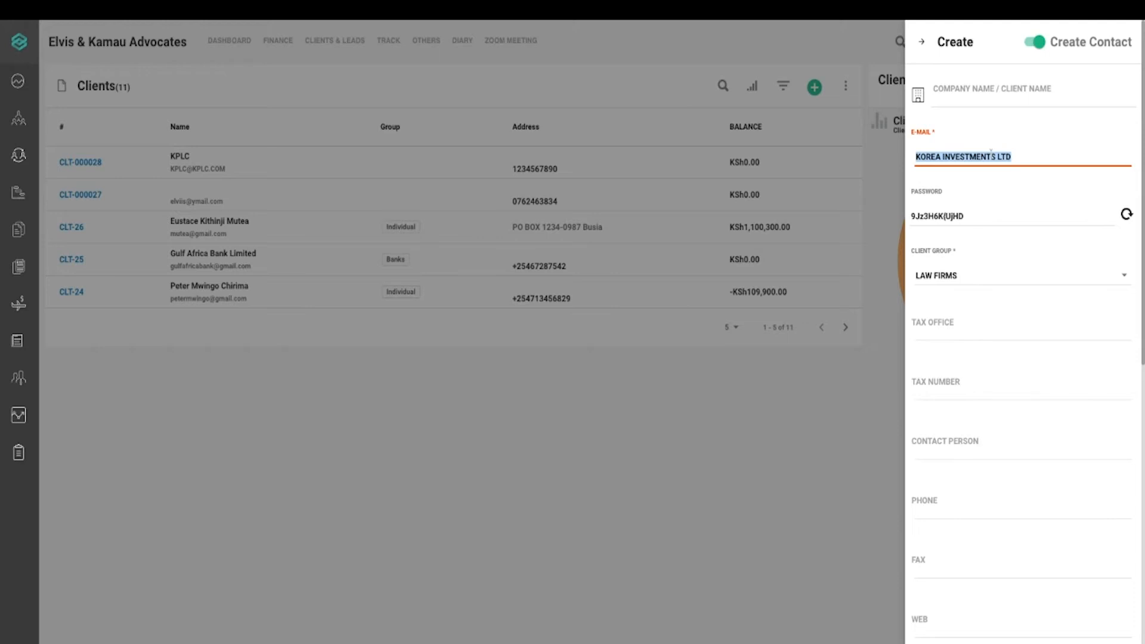
pyautogui.hotkey('ctrl', 'x')
pyautogui.click(961, 96)
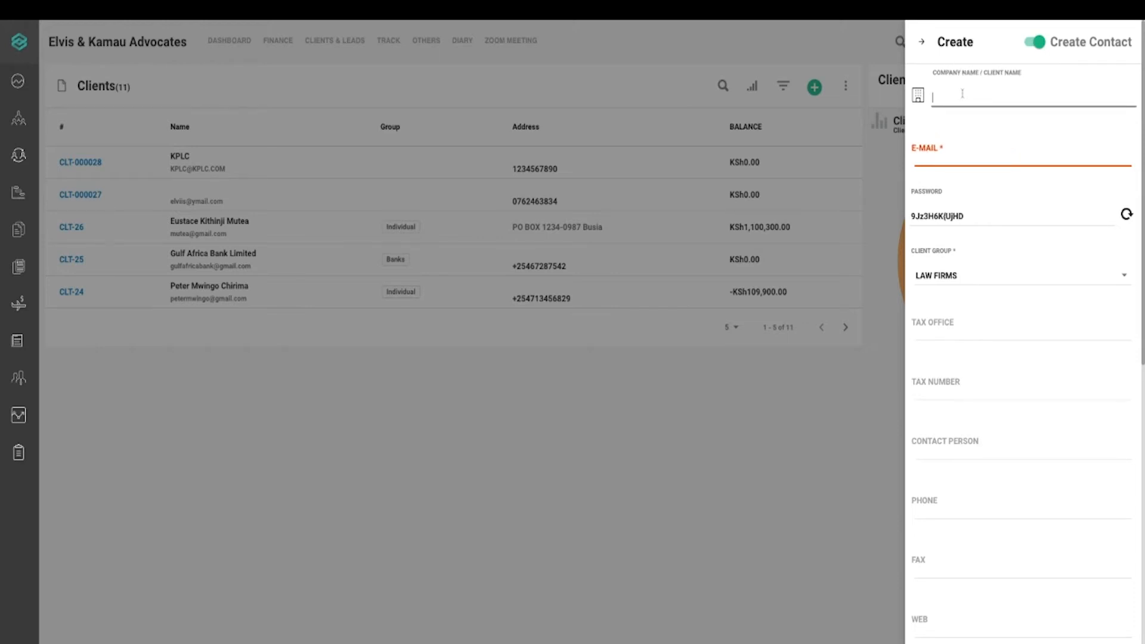
pyautogui.hotkey('ctrl', 'v')
# Enter the company's e-mail address in the E-mail field
pyautogui.click(950, 156)
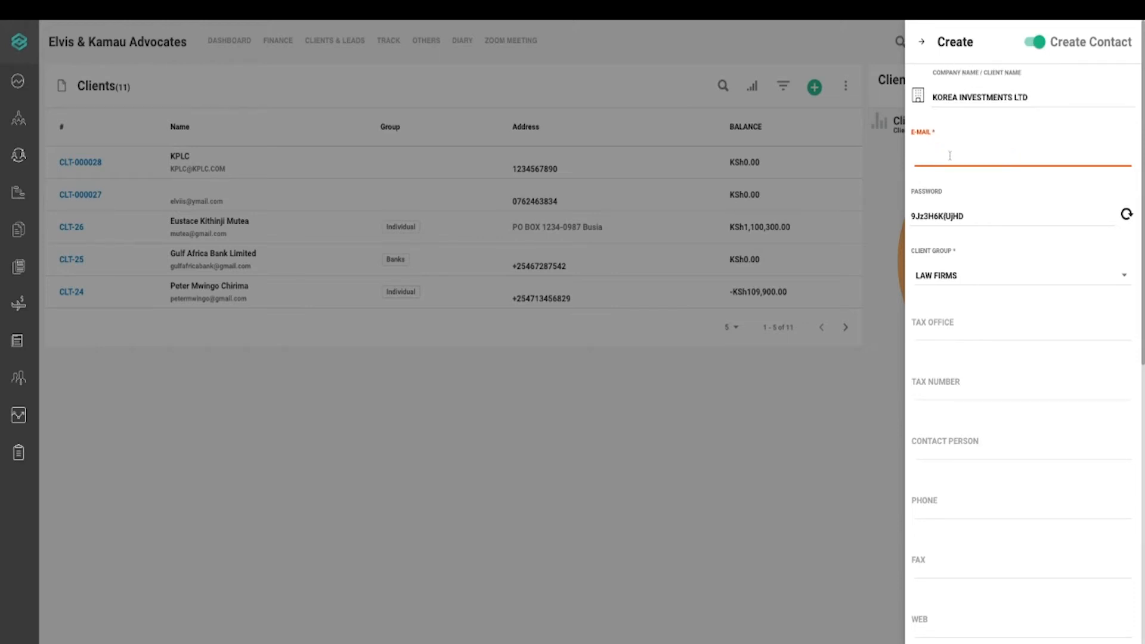
# Check the generated password and create KOREA INVESTMENTS LTD as client CLT-29
pyautogui.click(970, 215)
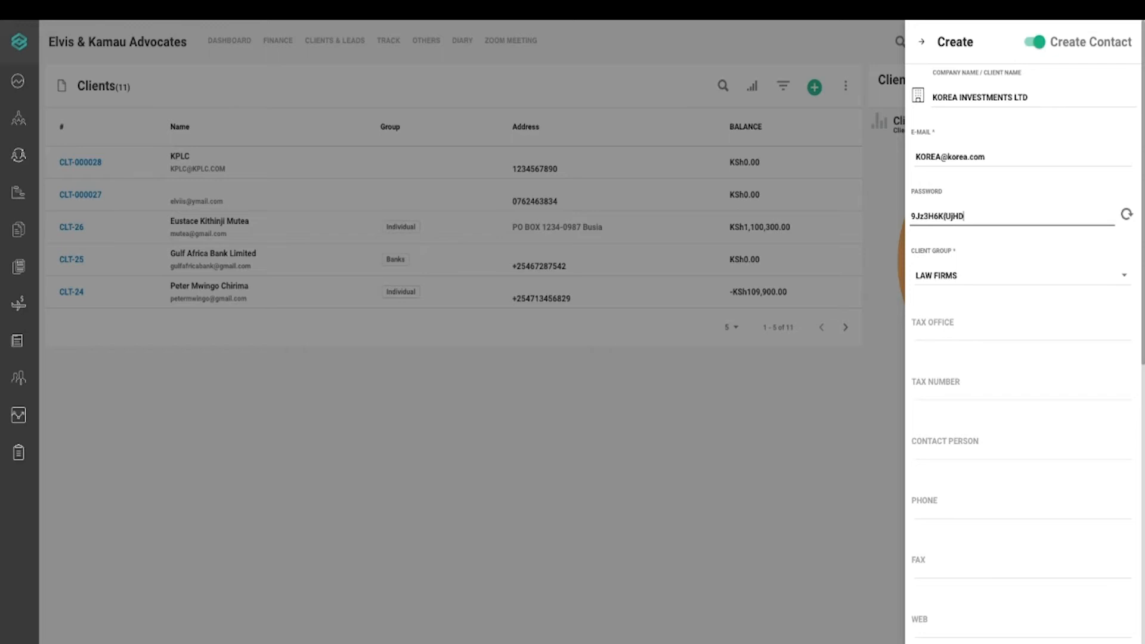
pyautogui.moveTo(1144, 353)
pyautogui.mouseDown()
pyautogui.moveTo(1144, 643)
pyautogui.moveTo(1144, 342)
pyautogui.mouseUp()
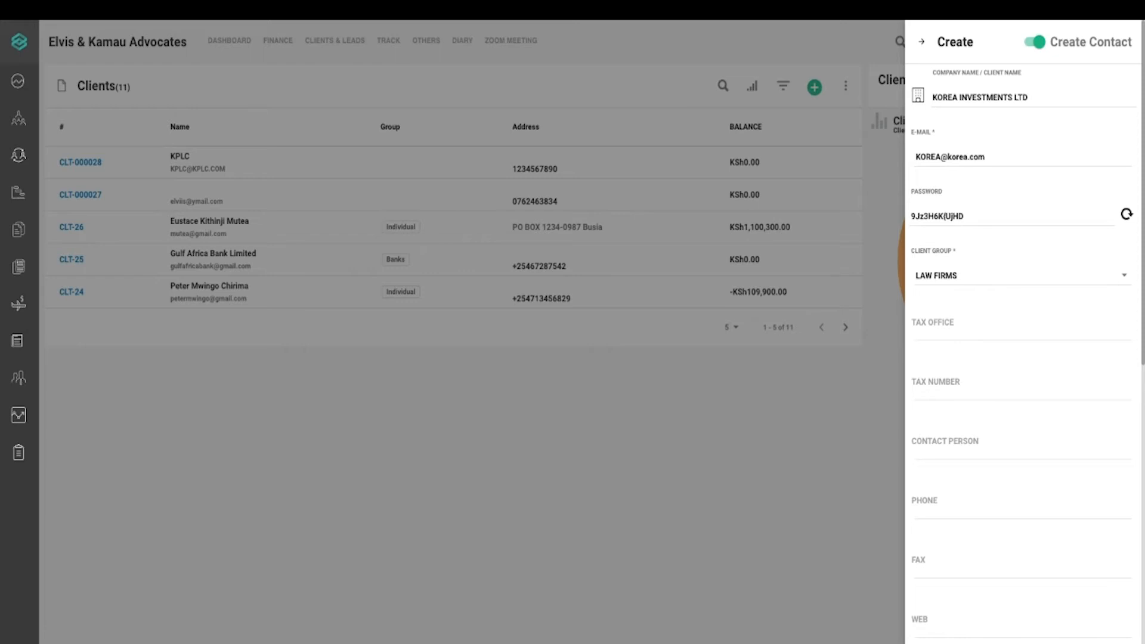
pyautogui.click(973, 216)
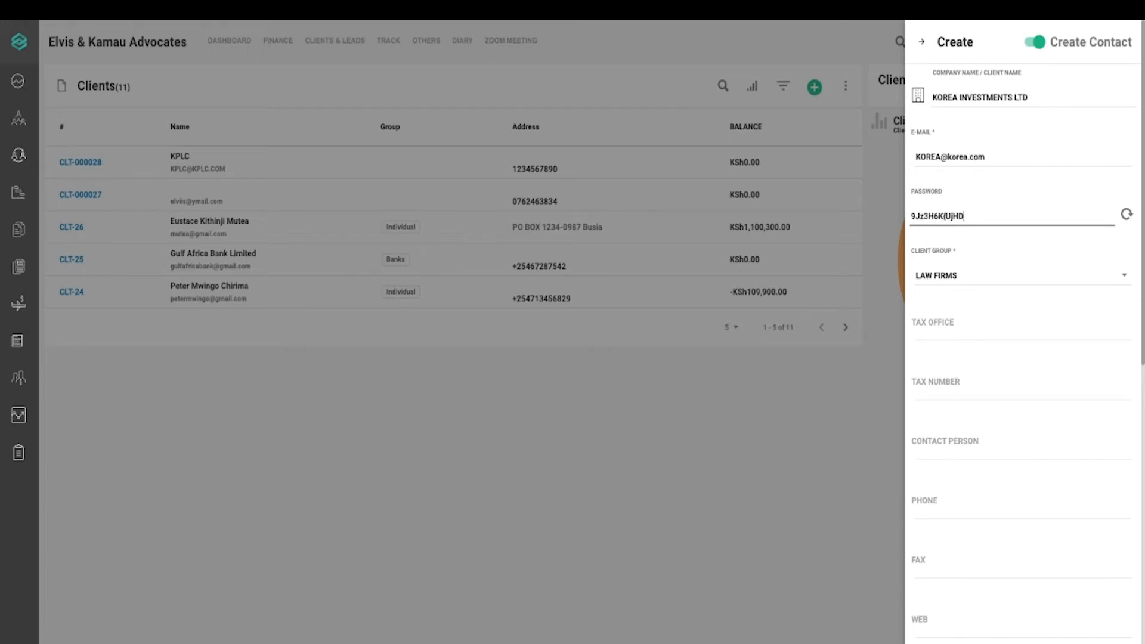
pyautogui.moveTo(1139, 257); pyautogui.dragTo(1142, 355)
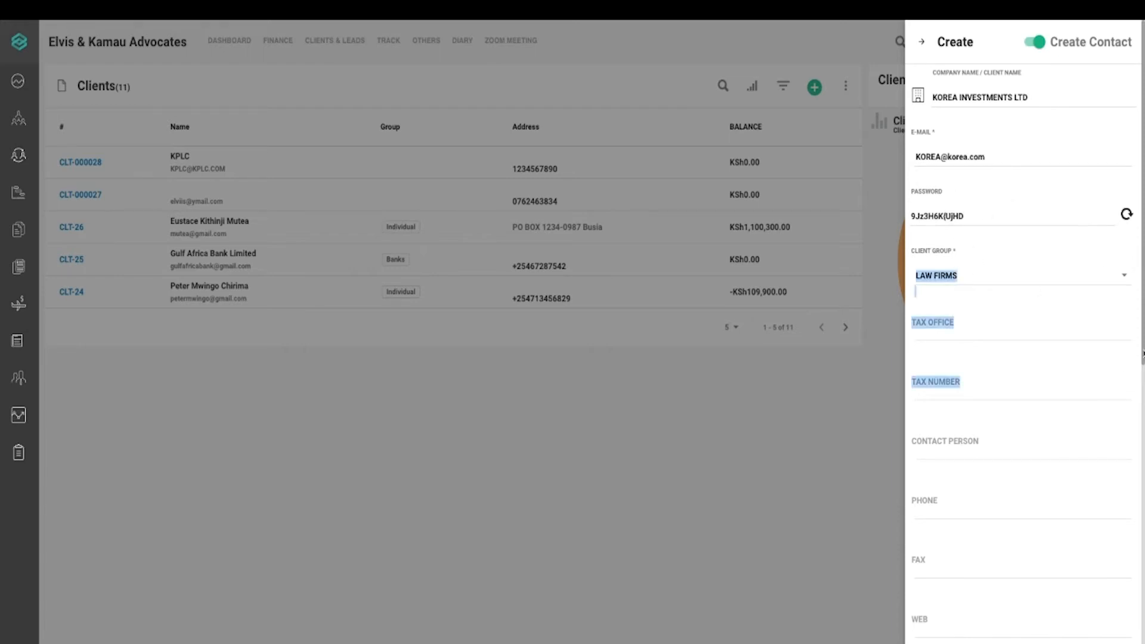
pyautogui.click(1140, 354)
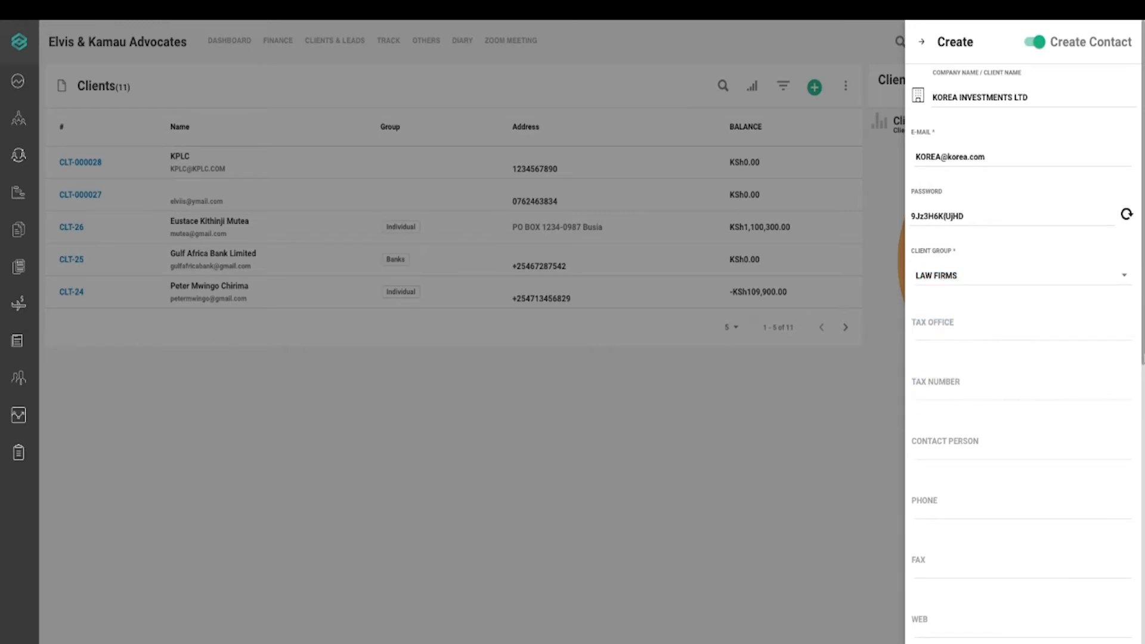
pyautogui.scroll(-10, 1141, 358)
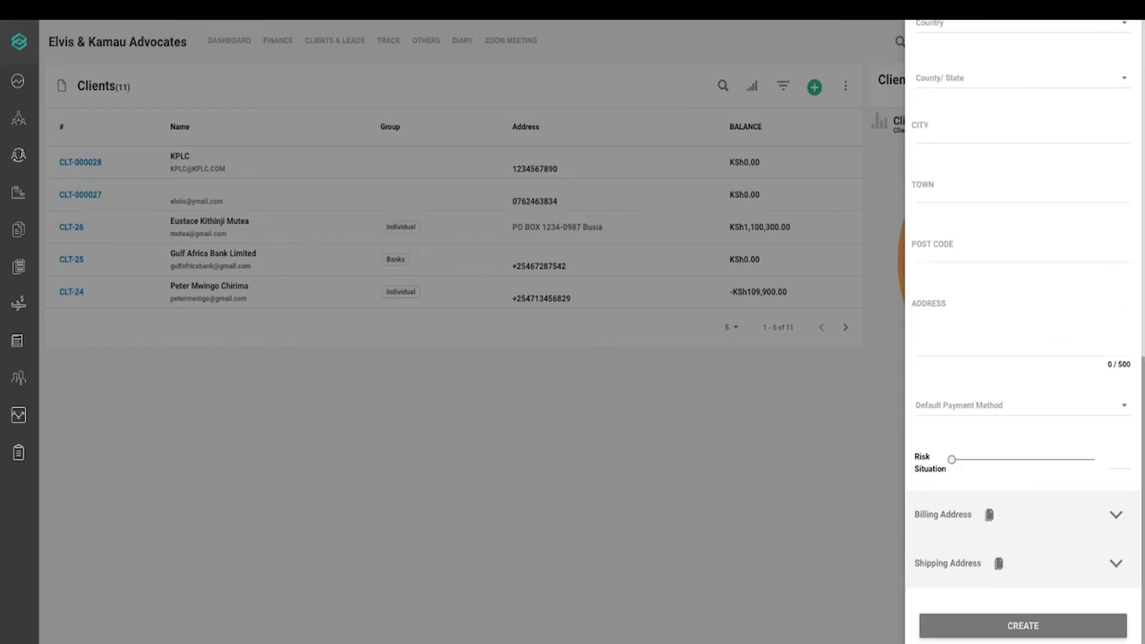
pyautogui.click(1059, 620)
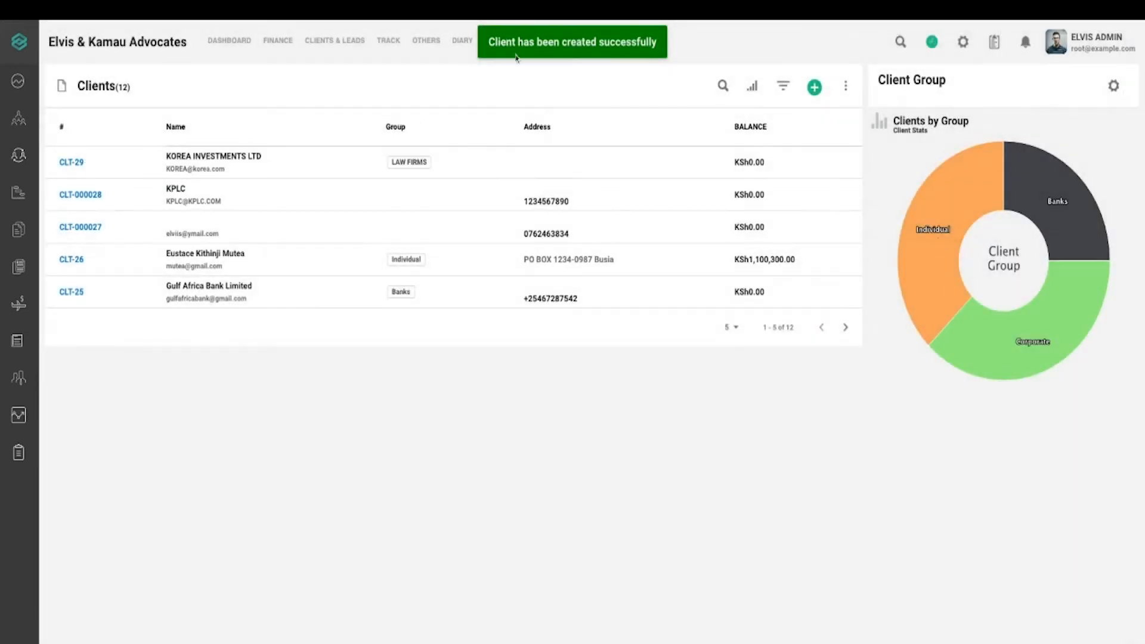
pyautogui.click(815, 88)
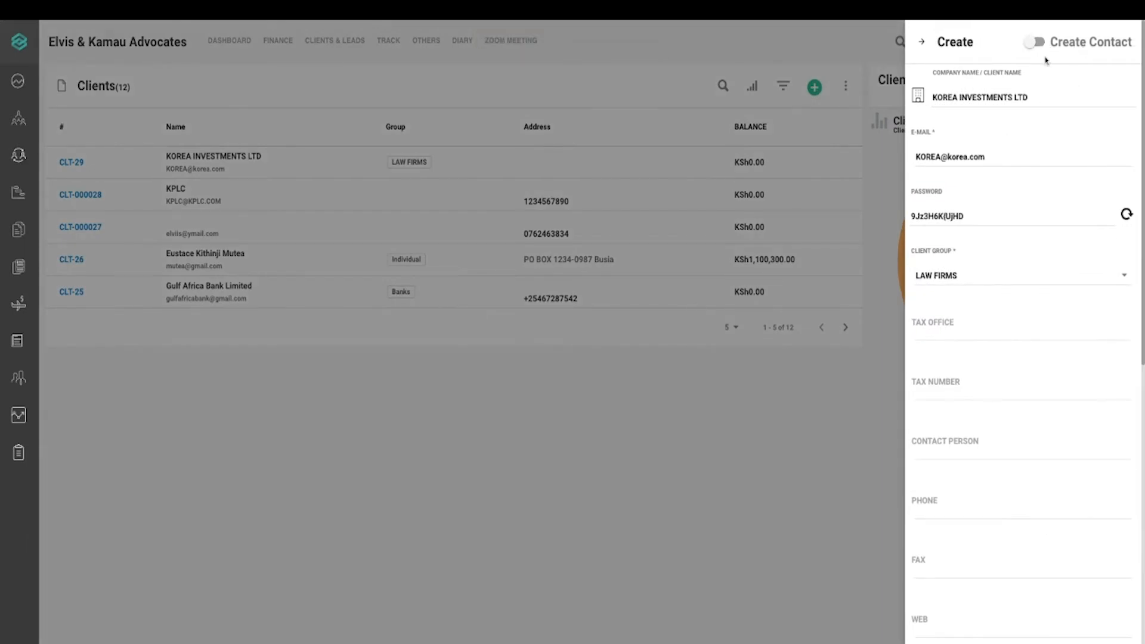
# Switch Create Contact off, discard the form, and open a blank new-client form
pyautogui.click(1038, 44)
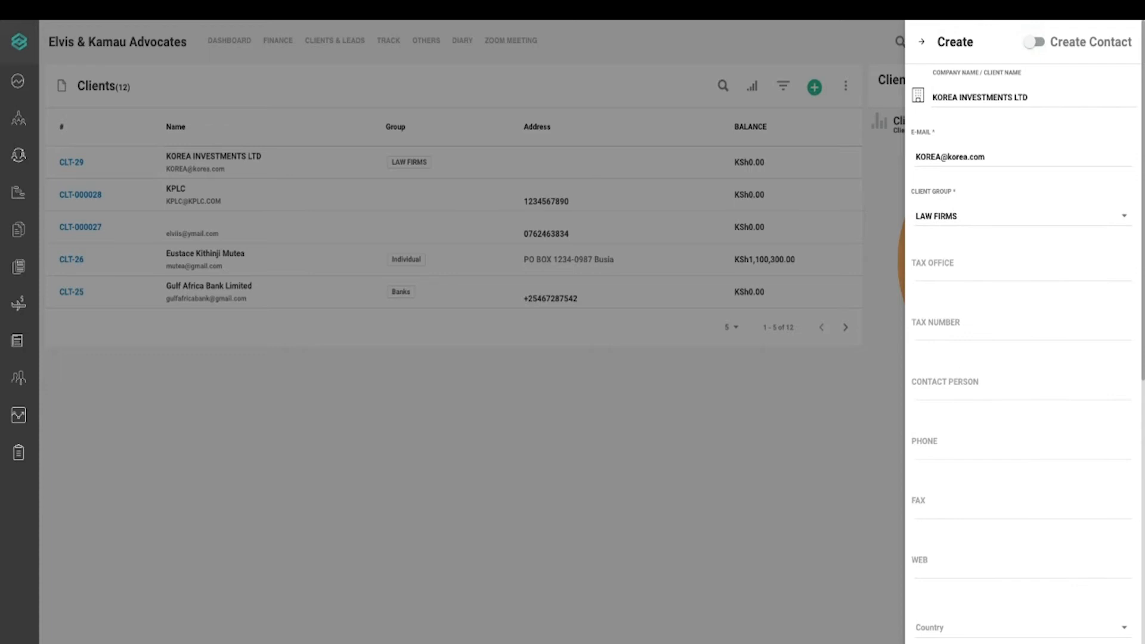
pyautogui.click(1036, 41)
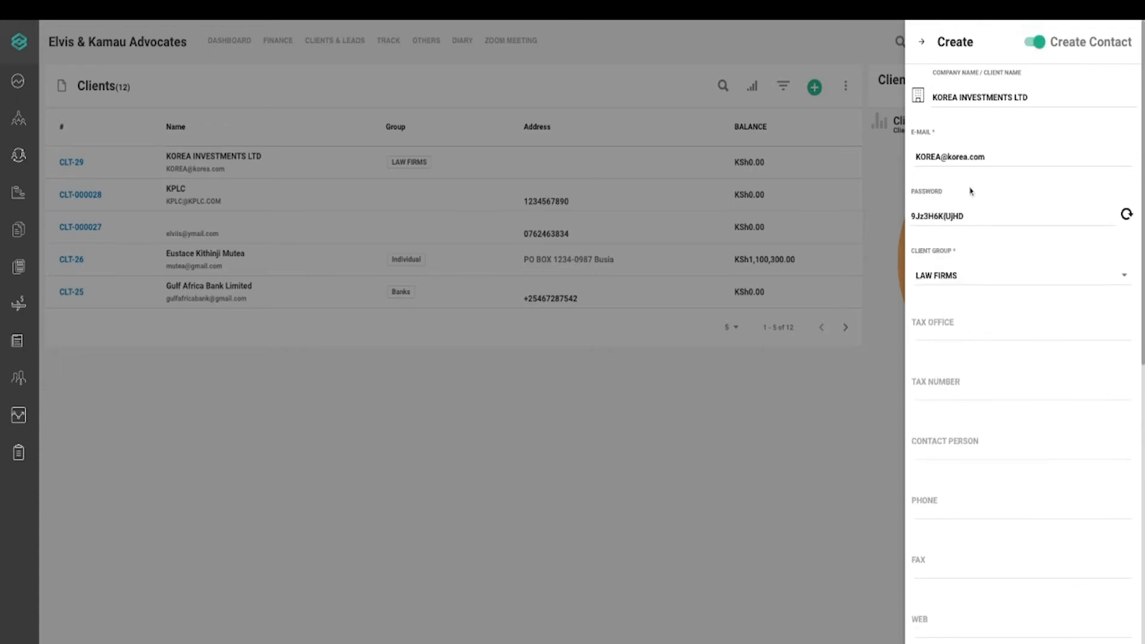
pyautogui.click(1032, 42)
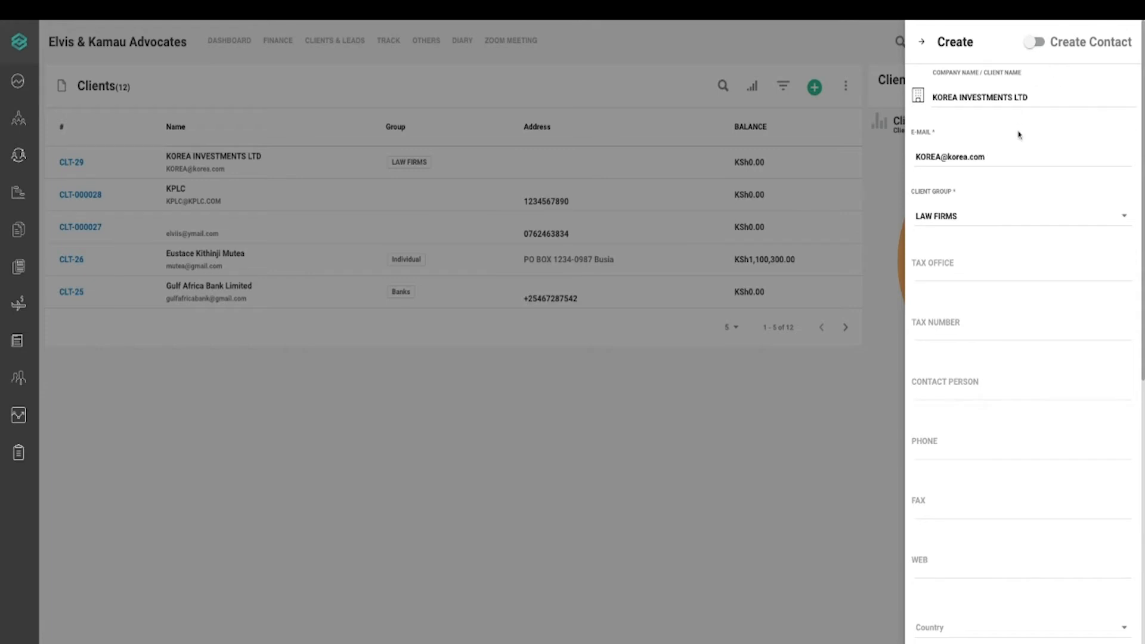
pyautogui.click(671, 165)
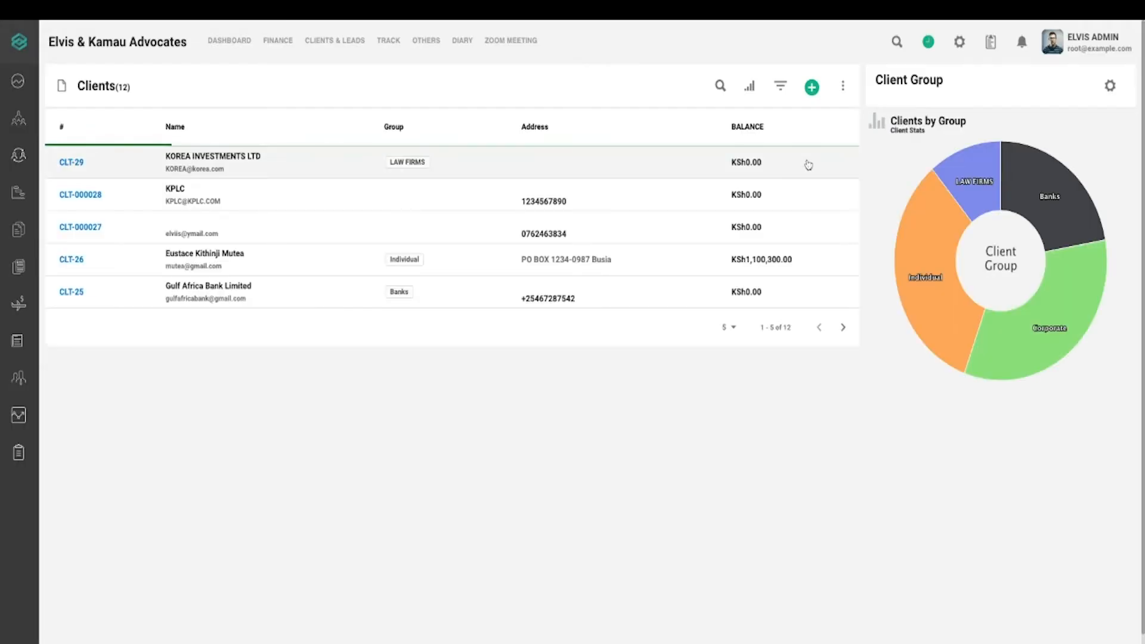
pyautogui.moveTo(950, 168)
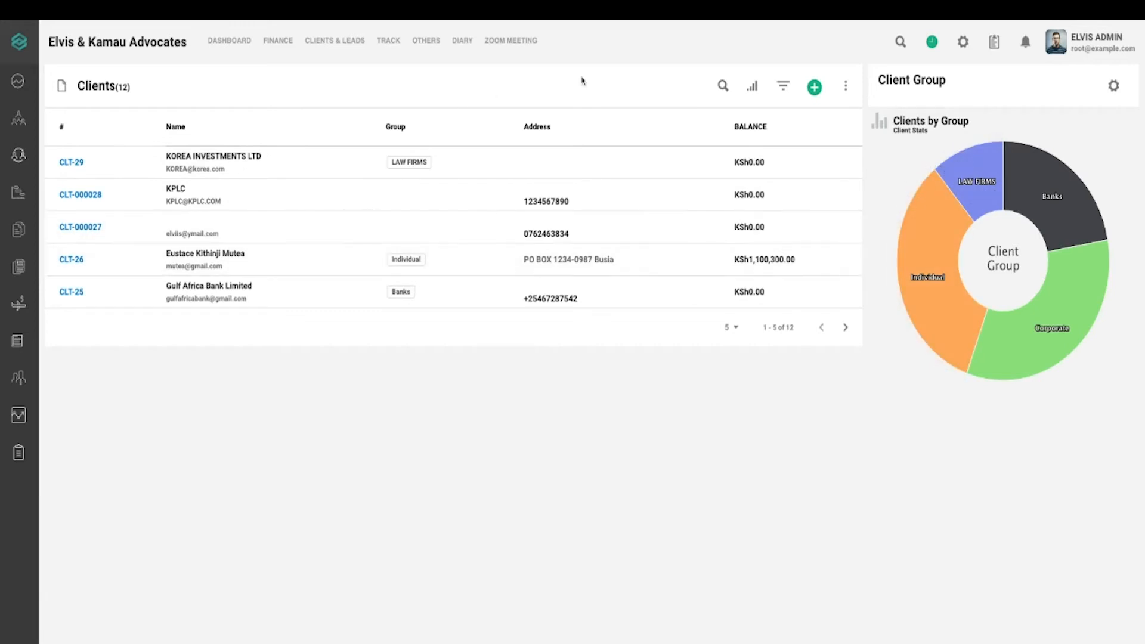
pyautogui.click(821, 89)
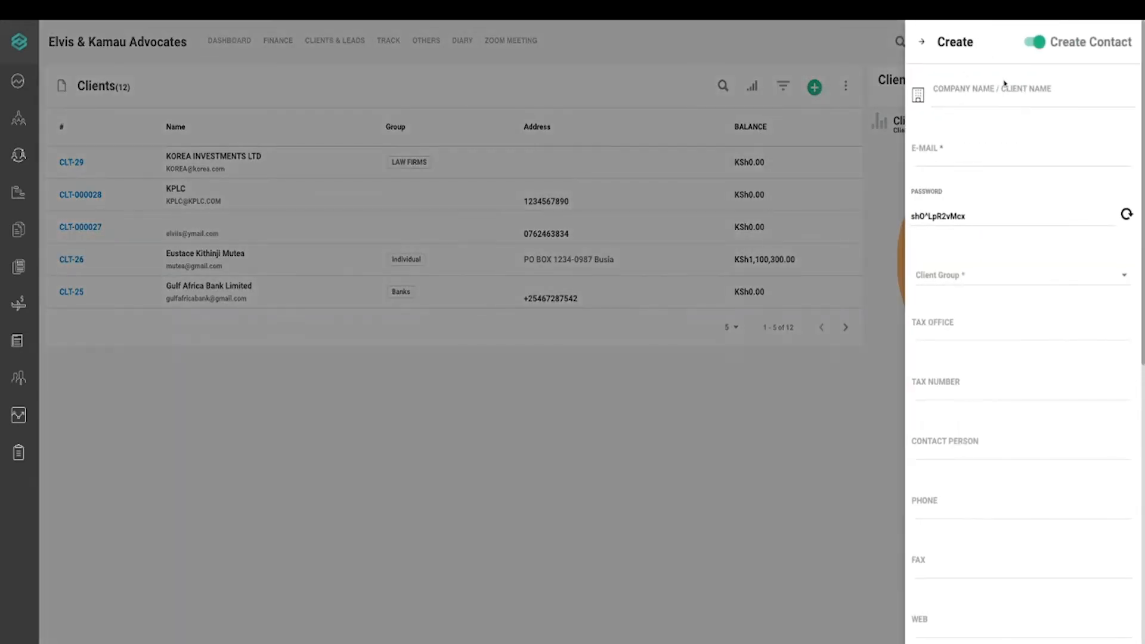
# With Create Contact off, enter company UNIVERSITY OF NAIROBI and its e-mail address
pyautogui.click(1033, 44)
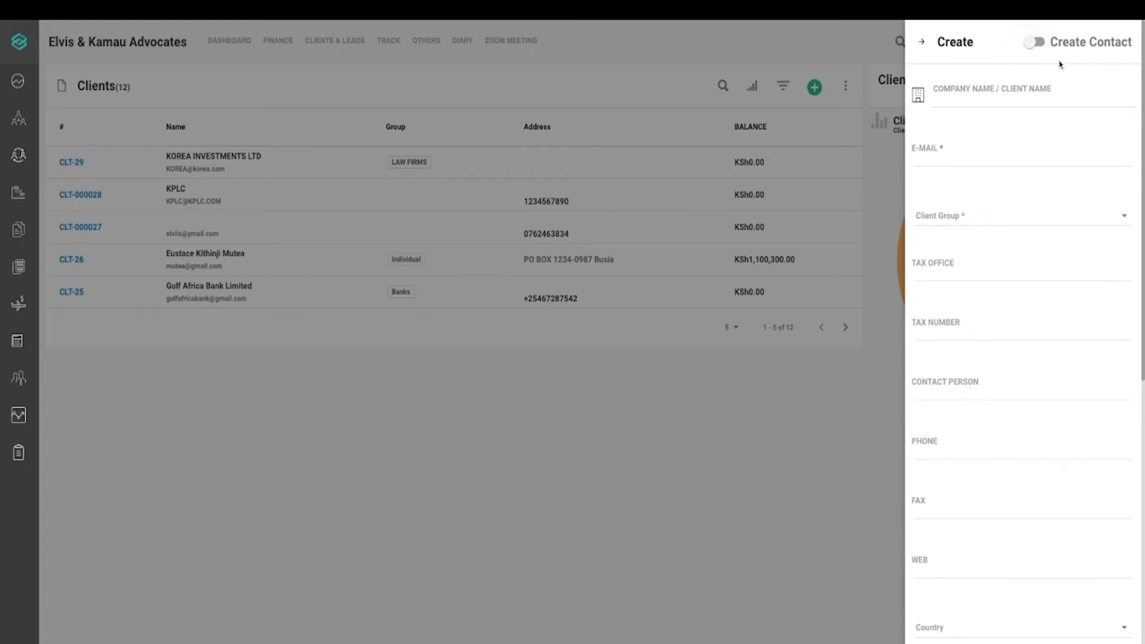
pyautogui.click(1036, 42)
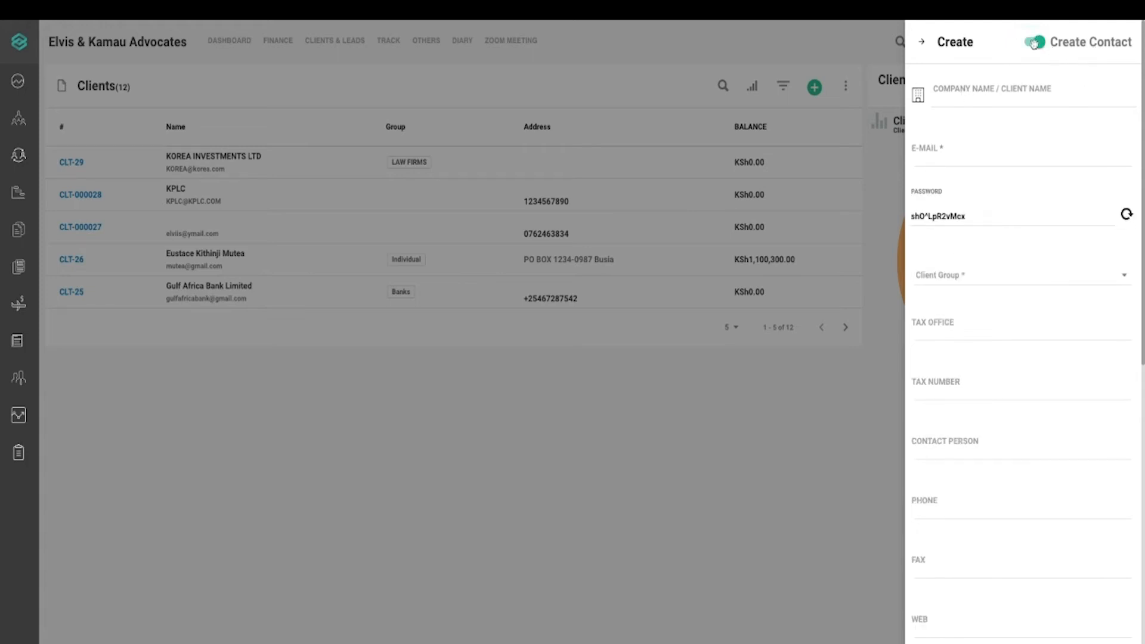
pyautogui.click(1037, 45)
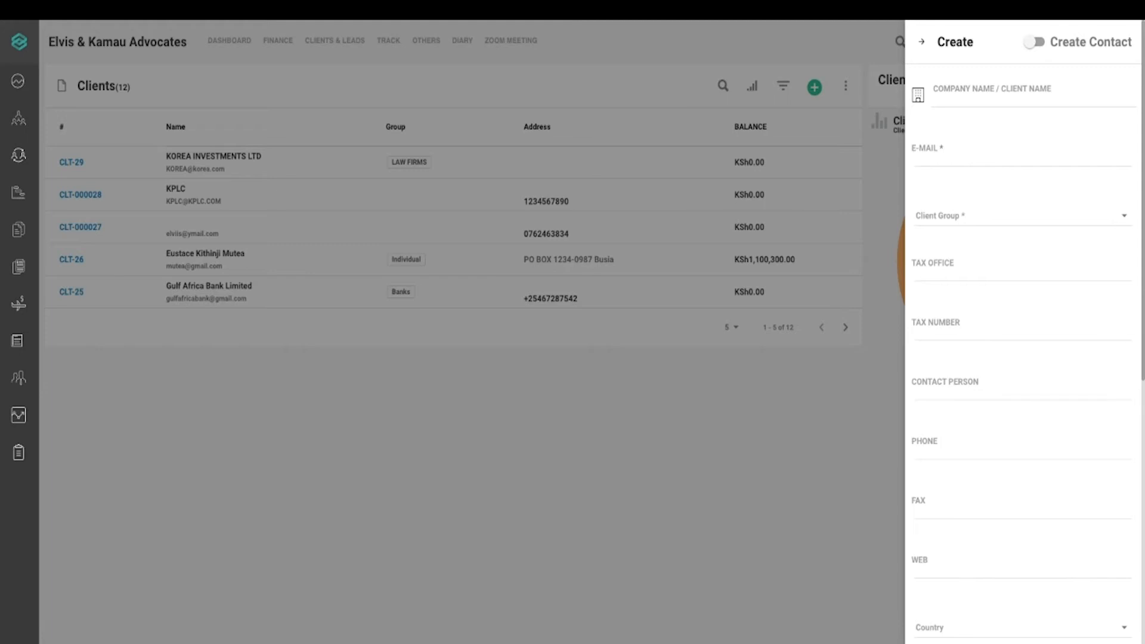
pyautogui.click(1034, 92)
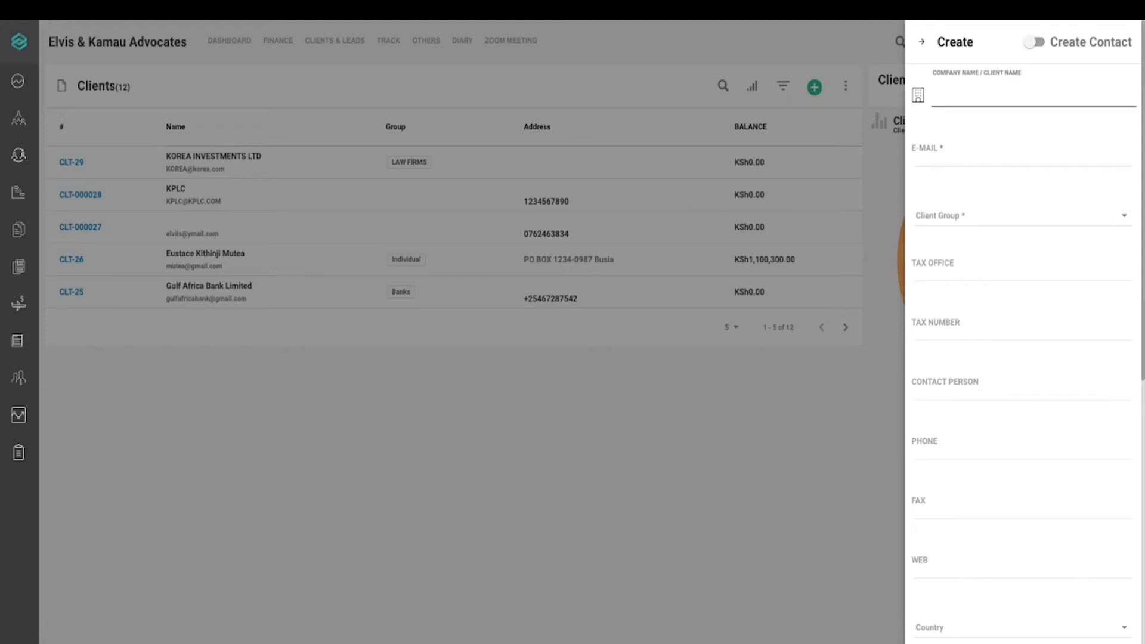
pyautogui.click(988, 79)
pyautogui.click(977, 97)
pyautogui.write('UNIVERSITY OF NAIROBI')
pyautogui.click(996, 151)
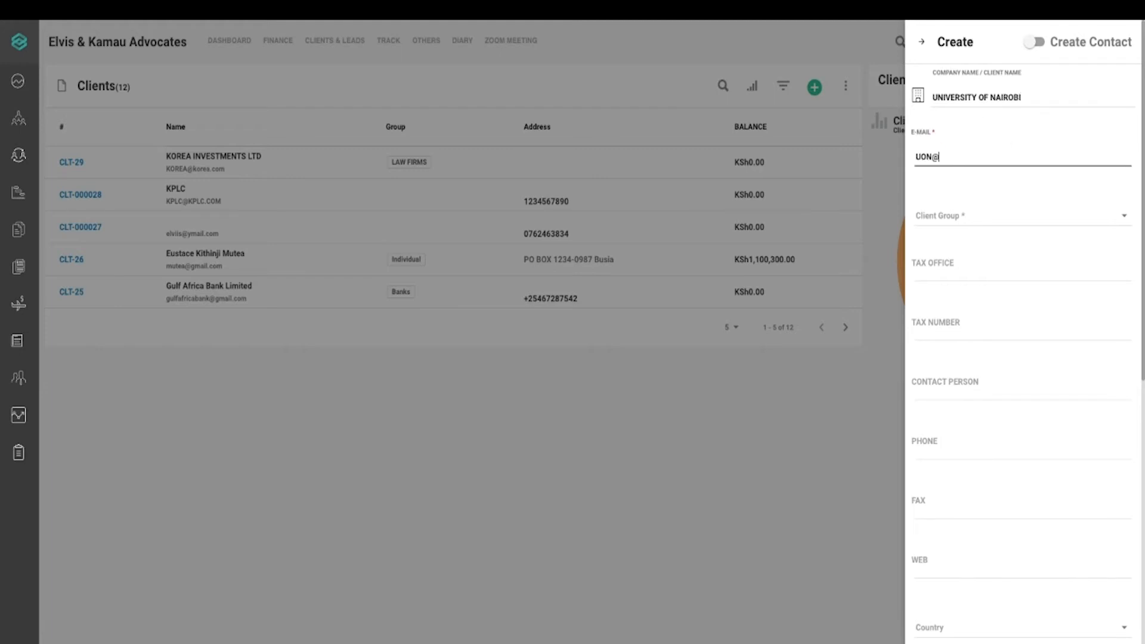
# Put the client in the Schools group and create it as CLT-30
pyautogui.click(964, 221)
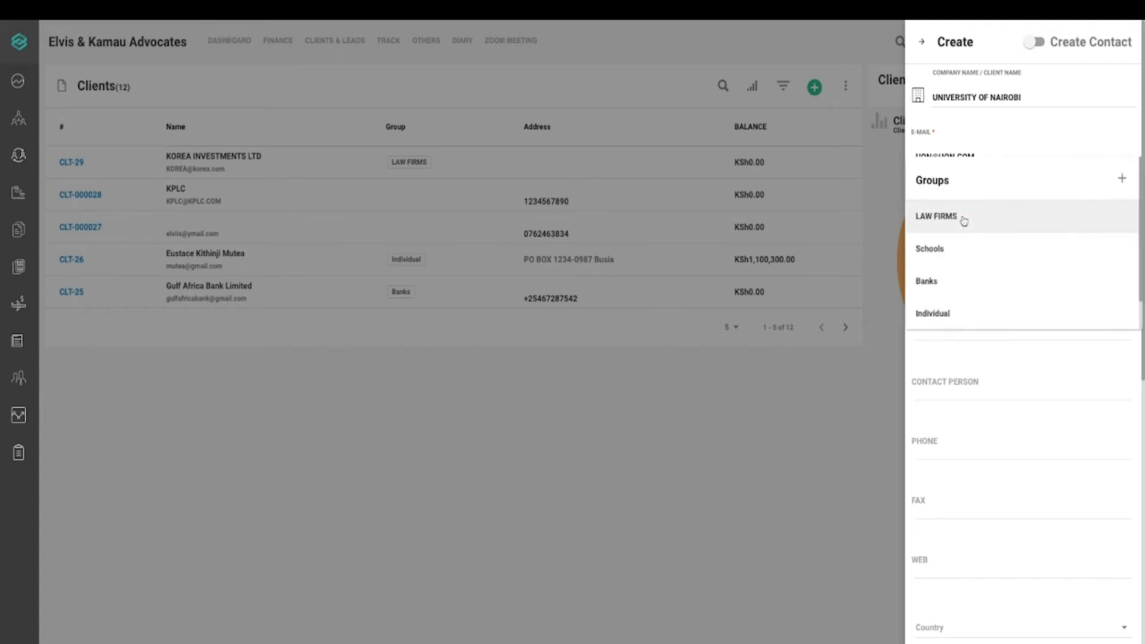
pyautogui.click(942, 249)
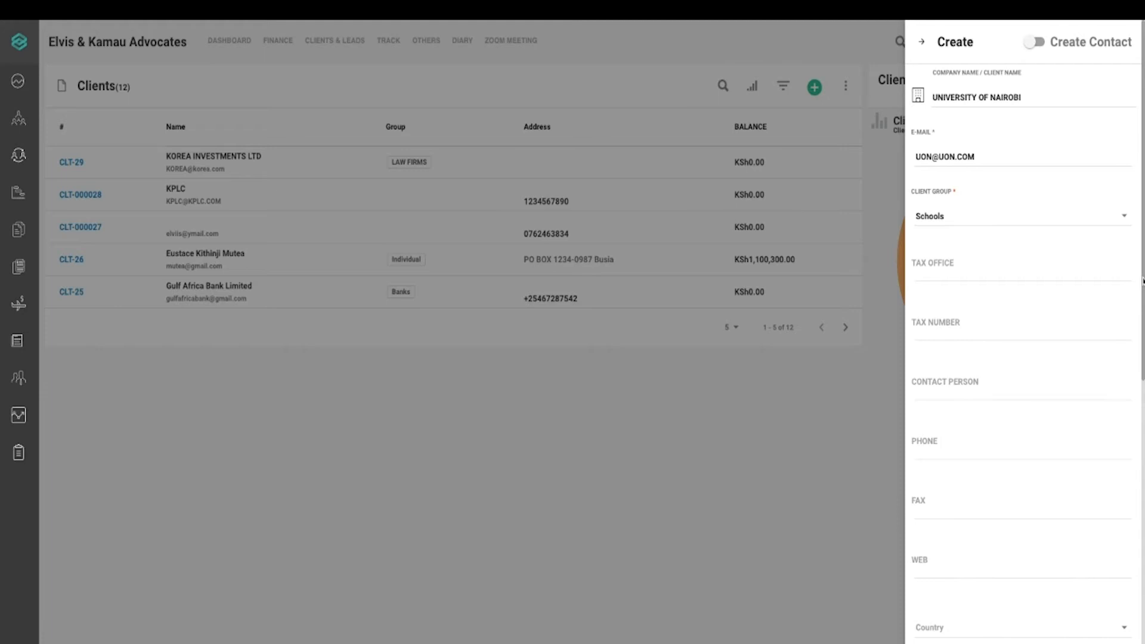
pyautogui.scroll(-10, 1142, 281)
pyautogui.click(1082, 624)
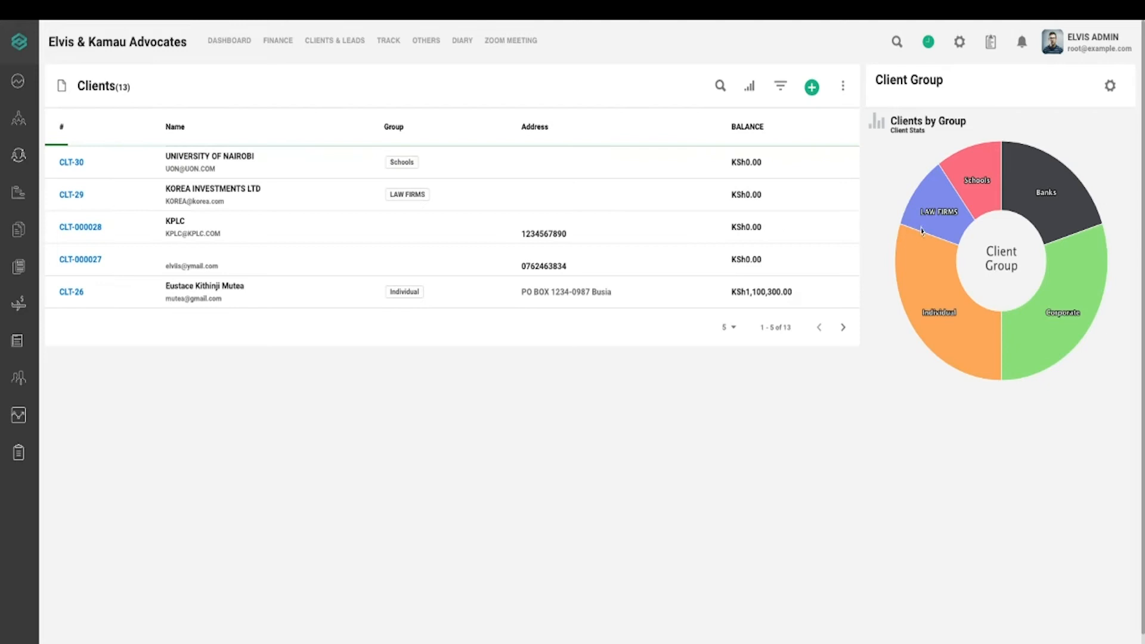
pyautogui.moveTo(984, 185)
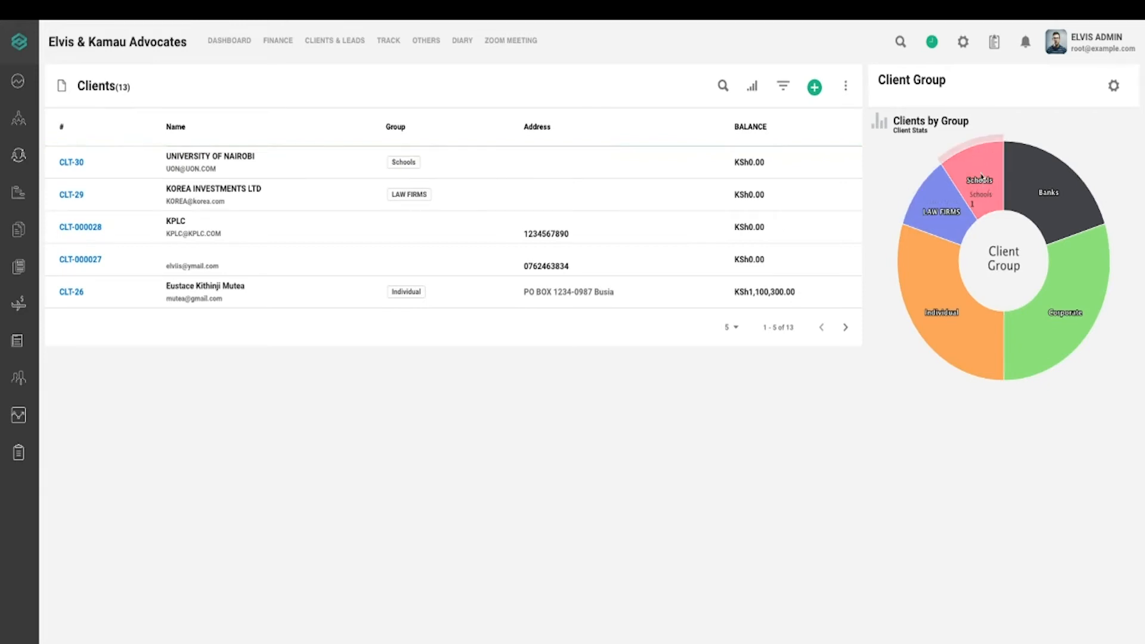
pyautogui.moveTo(957, 227)
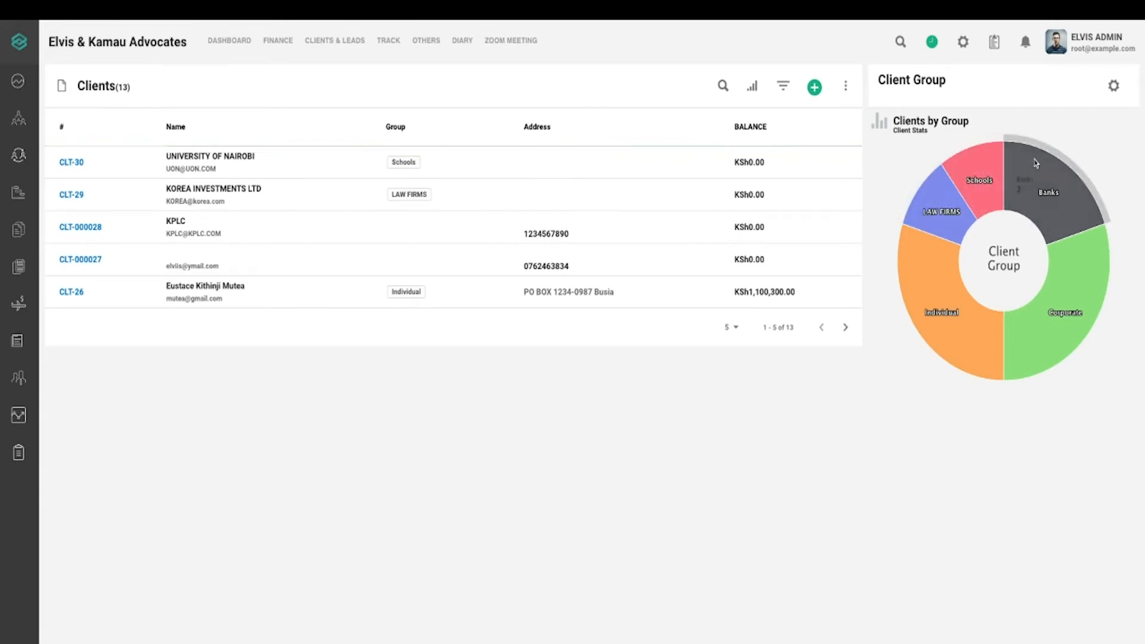
pyautogui.moveTo(1026, 339)
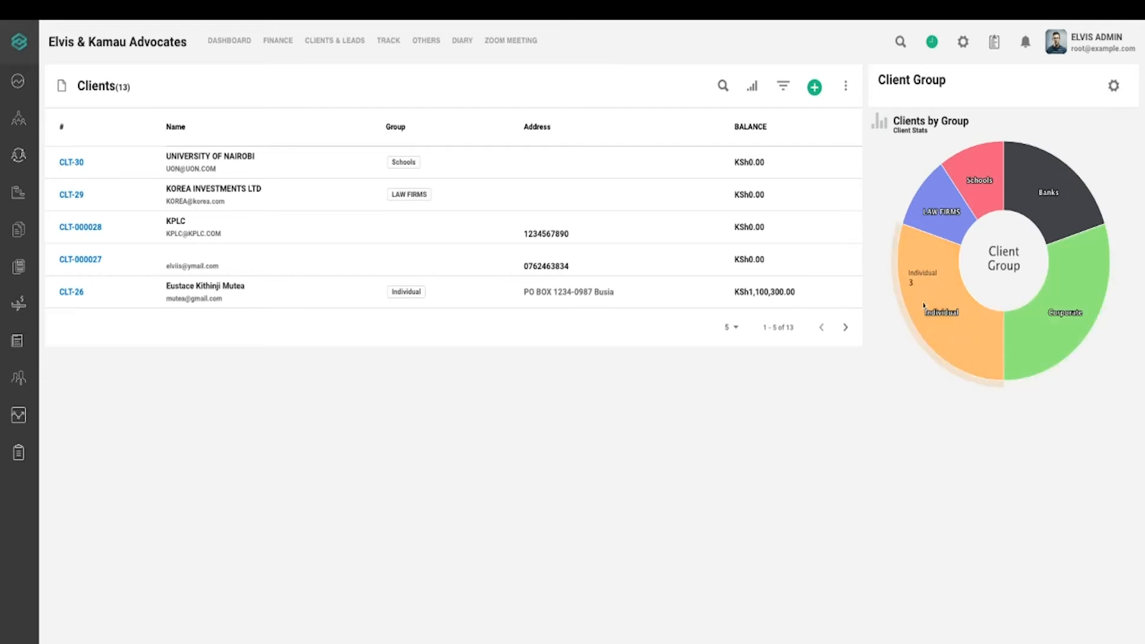
pyautogui.moveTo(1018, 173)
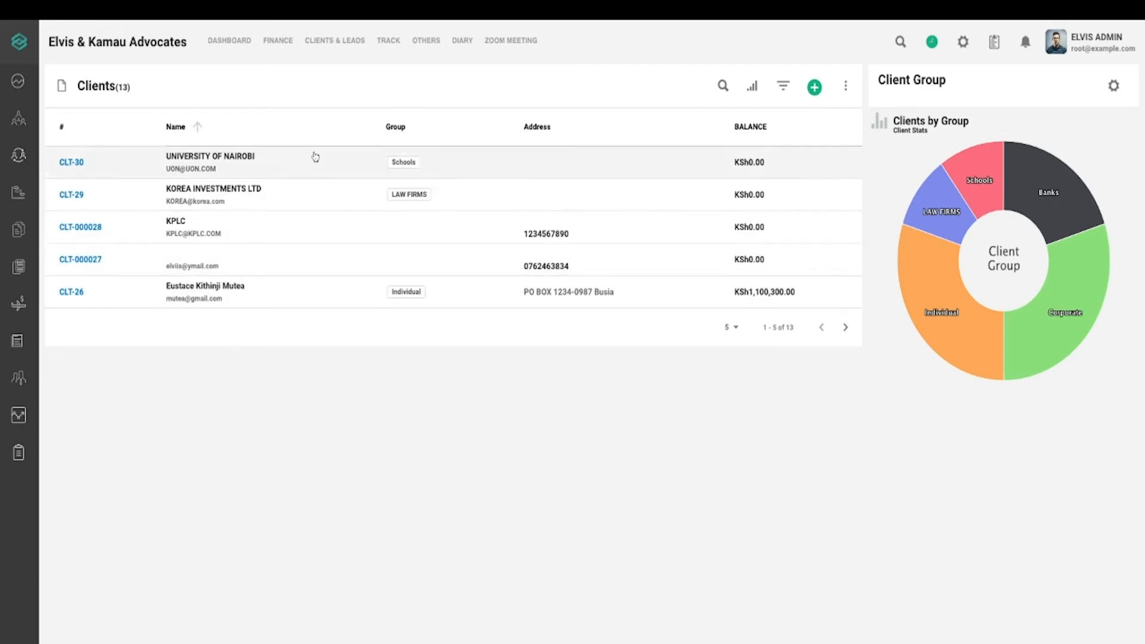
# Open the CLT-30 record and step through Invoices, Proposals, Cases, Tickets and Notes tabs
pyautogui.click(325, 169)
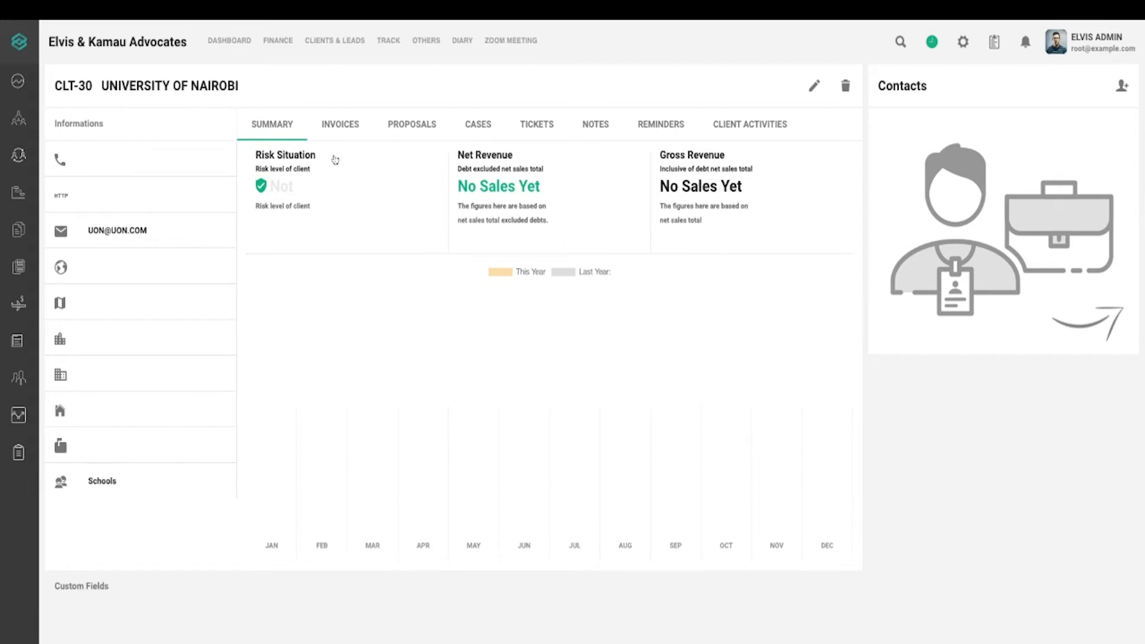
pyautogui.click(350, 132)
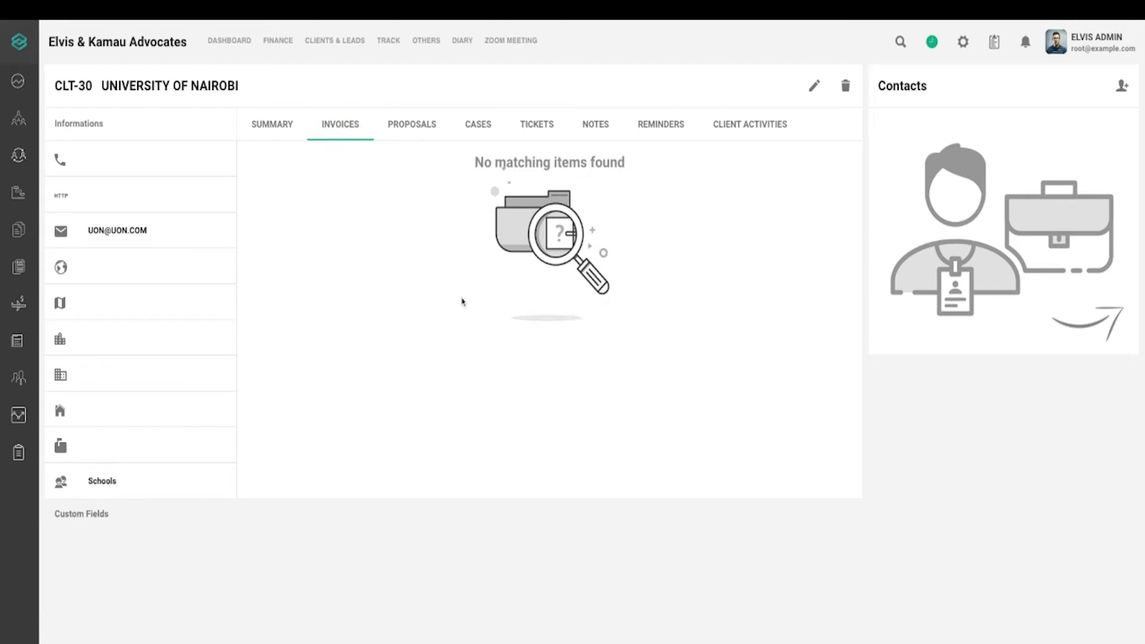
pyautogui.click(433, 131)
pyautogui.click(482, 124)
pyautogui.click(529, 122)
pyautogui.click(597, 137)
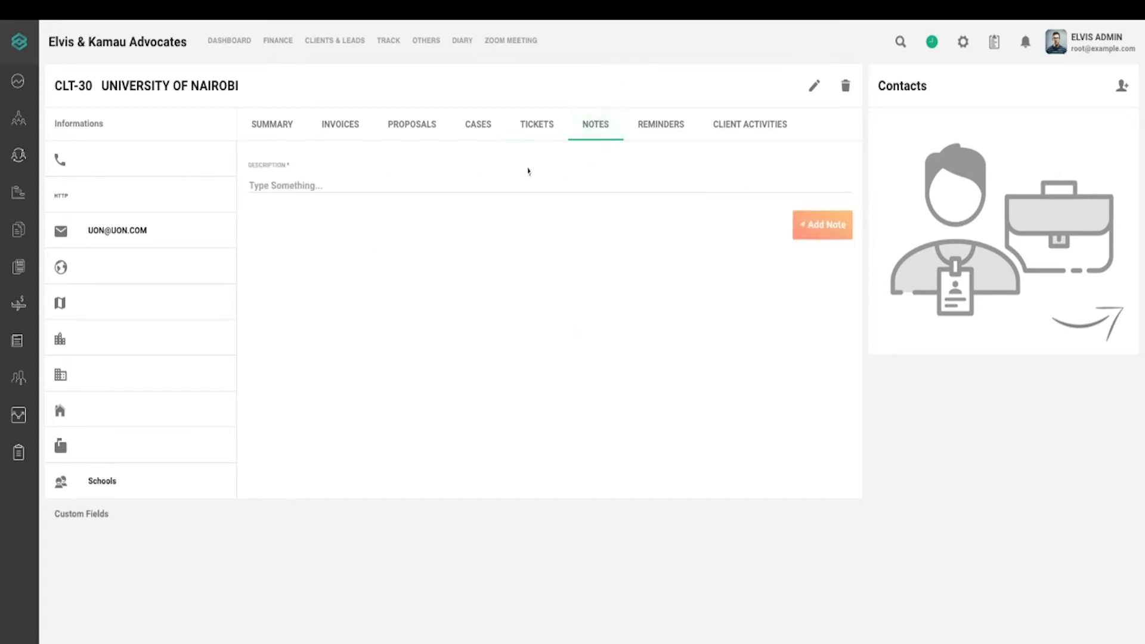
# Save the note 'THIS IS A NOTE' on CLT-30, then show its Reminders
pyautogui.click(529, 184)
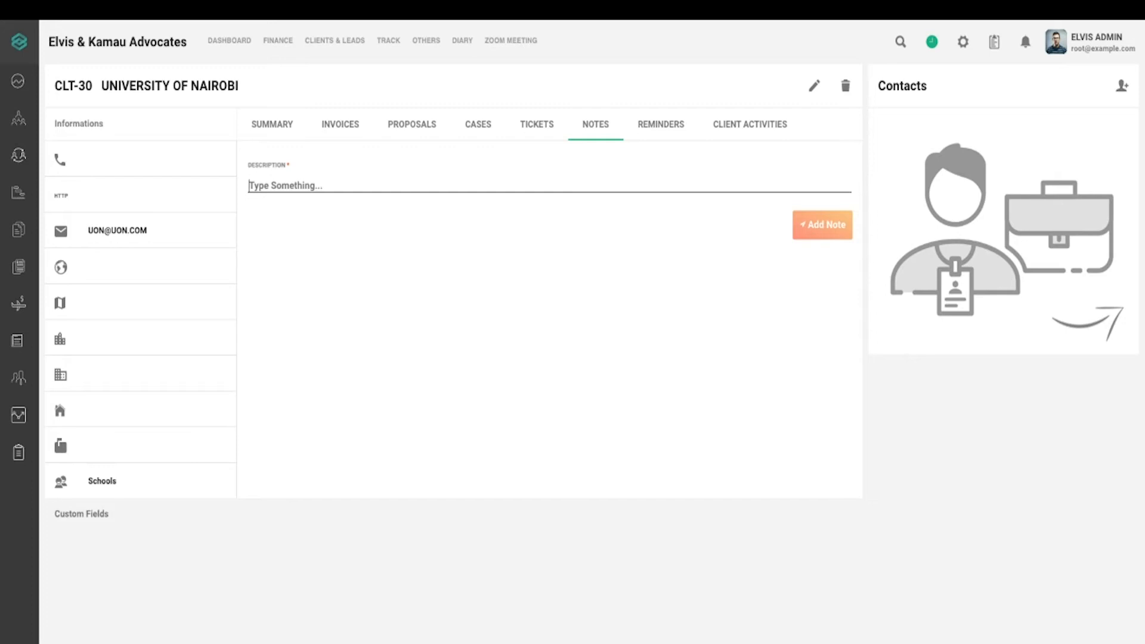
pyautogui.write('THIS ')
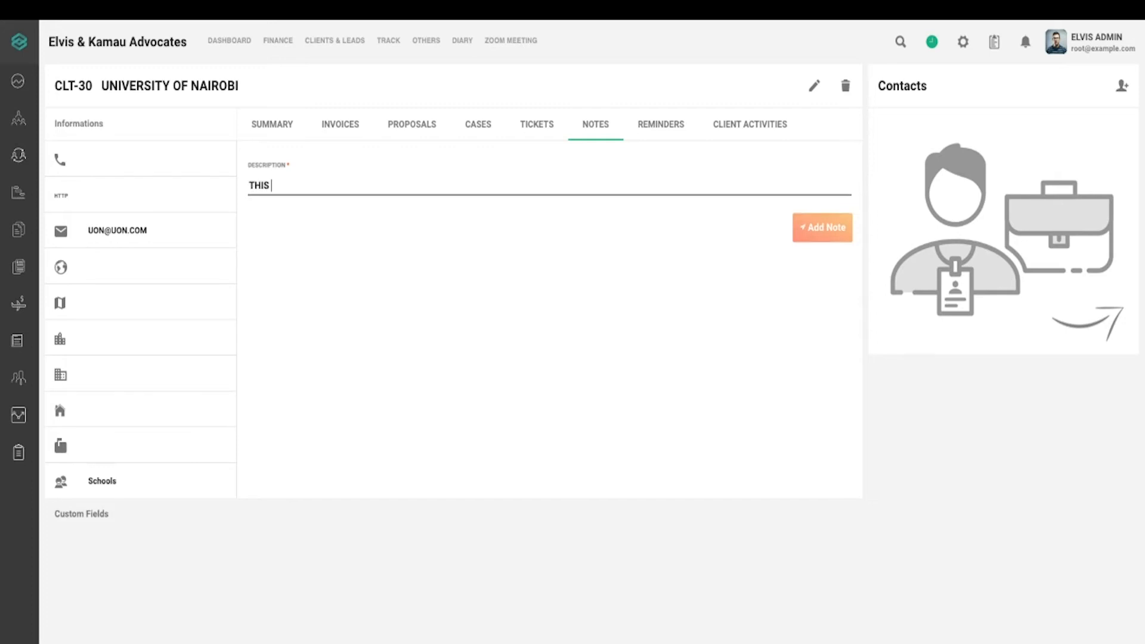
pyautogui.write('IS A NOTE')
pyautogui.click(837, 234)
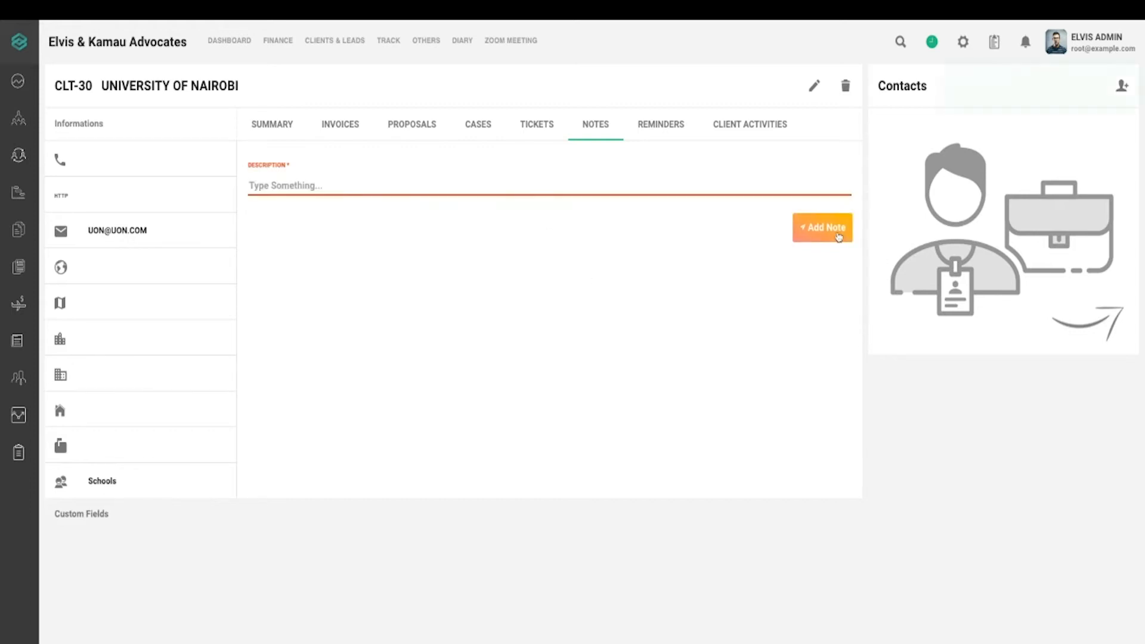
pyautogui.click(668, 124)
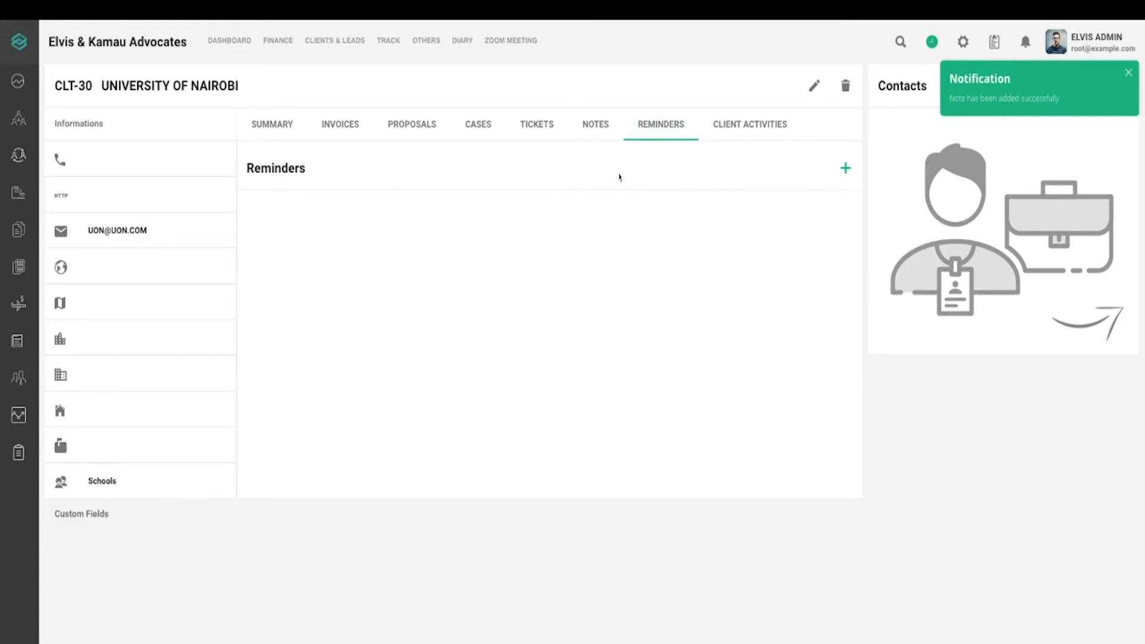
# Start a new reminder dated September 18, 2020 at 03:00
pyautogui.click(846, 169)
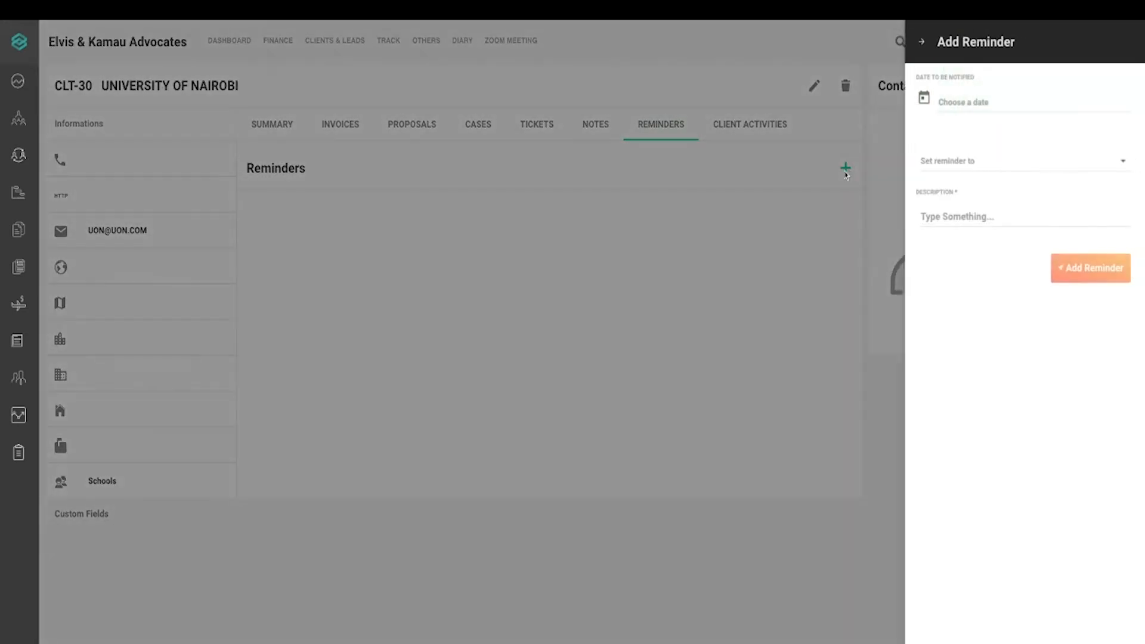
pyautogui.click(934, 100)
pyautogui.click(617, 397)
pyautogui.click(636, 492)
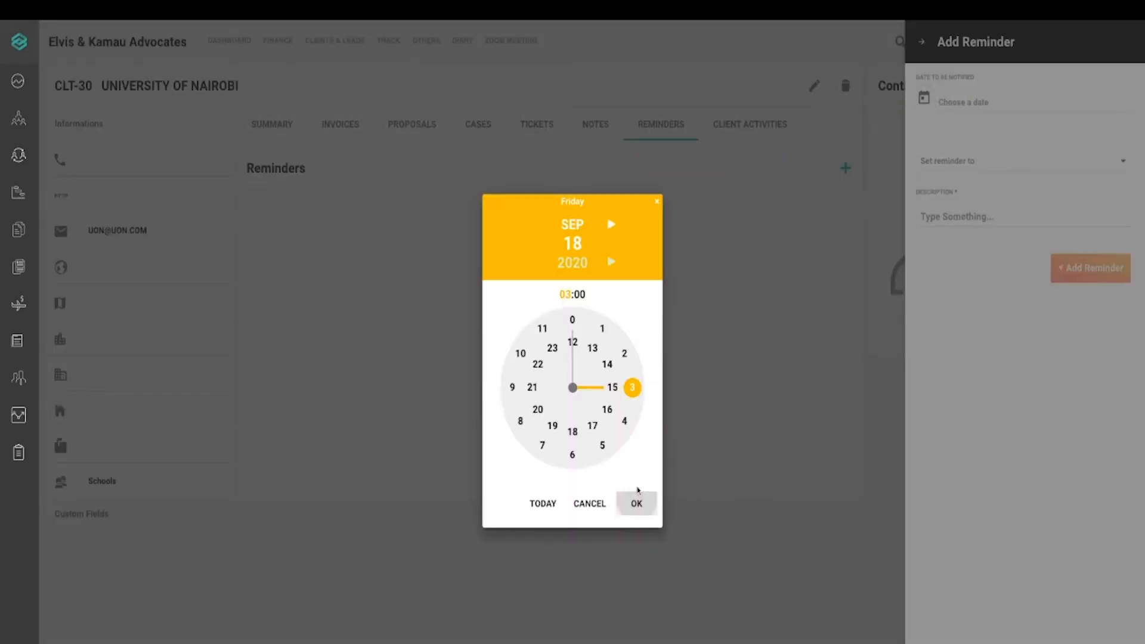
pyautogui.click(636, 505)
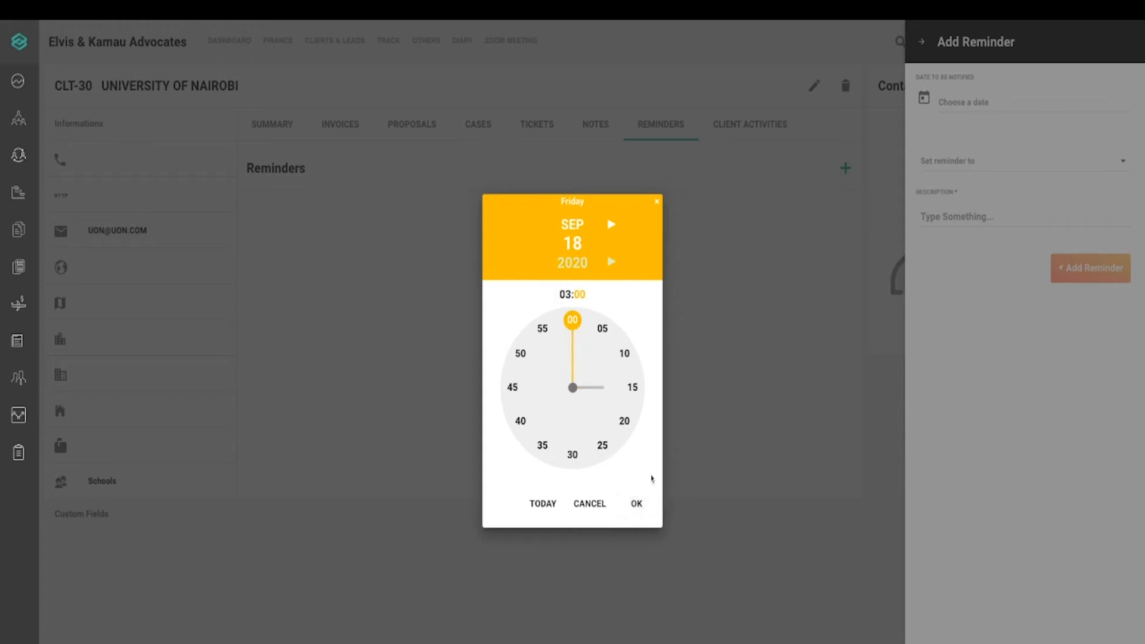
pyautogui.click(643, 504)
# Give the reminder the description 'TALK TO CLIENT' and save it, with no recipients
pyautogui.click(975, 169)
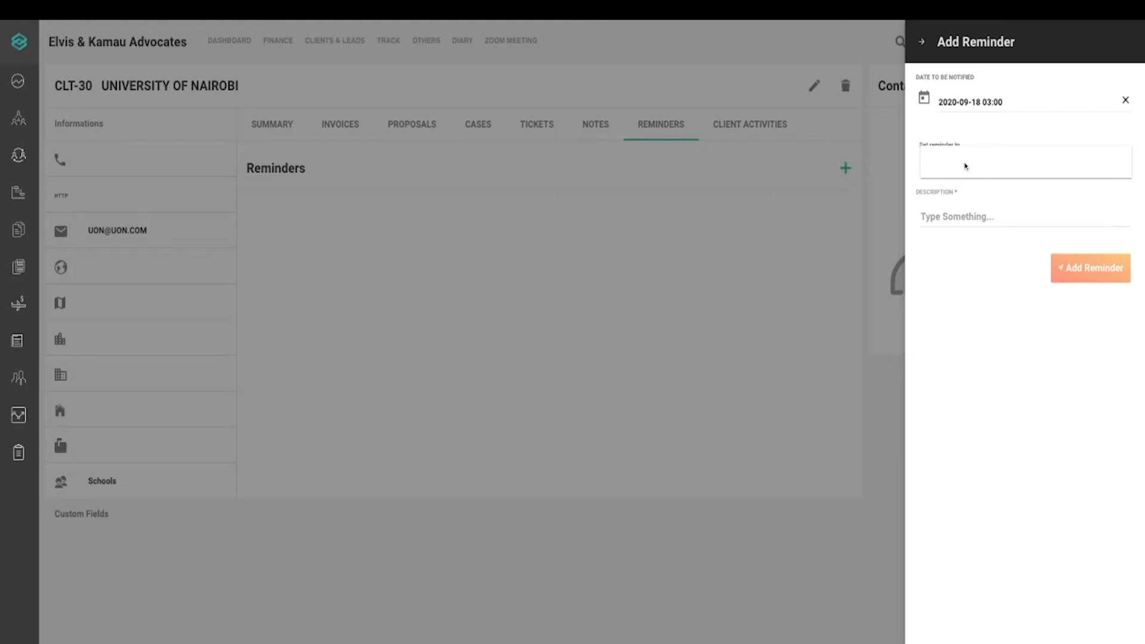
pyautogui.click(985, 130)
pyautogui.click(985, 218)
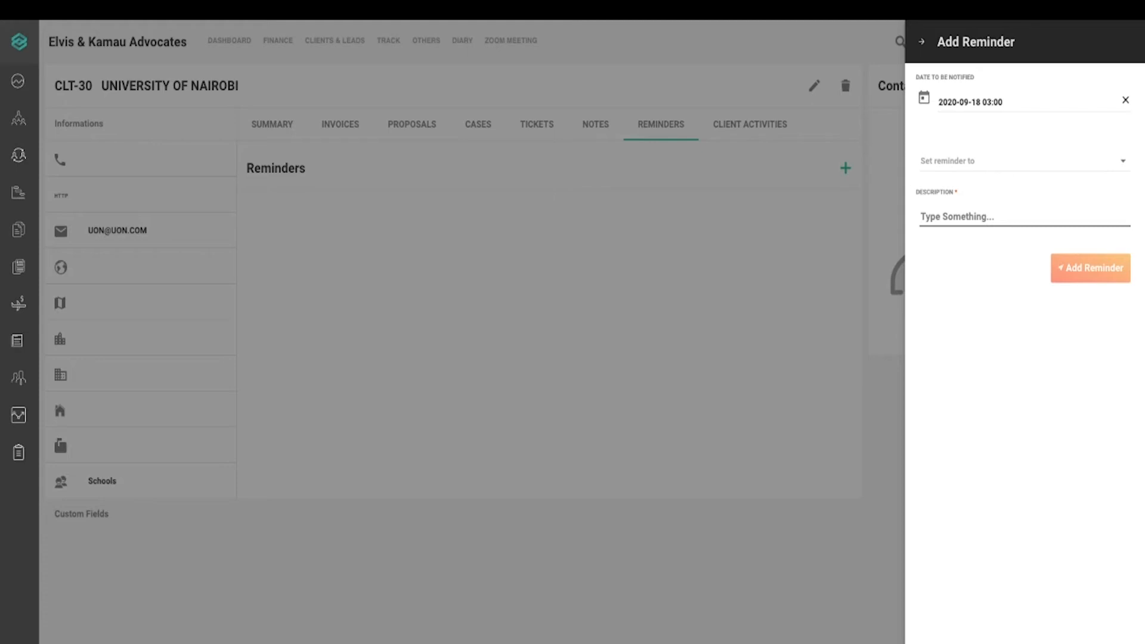
pyautogui.write('TALK TOCLIENT')
pyautogui.click(956, 216)
pyautogui.click(1079, 270)
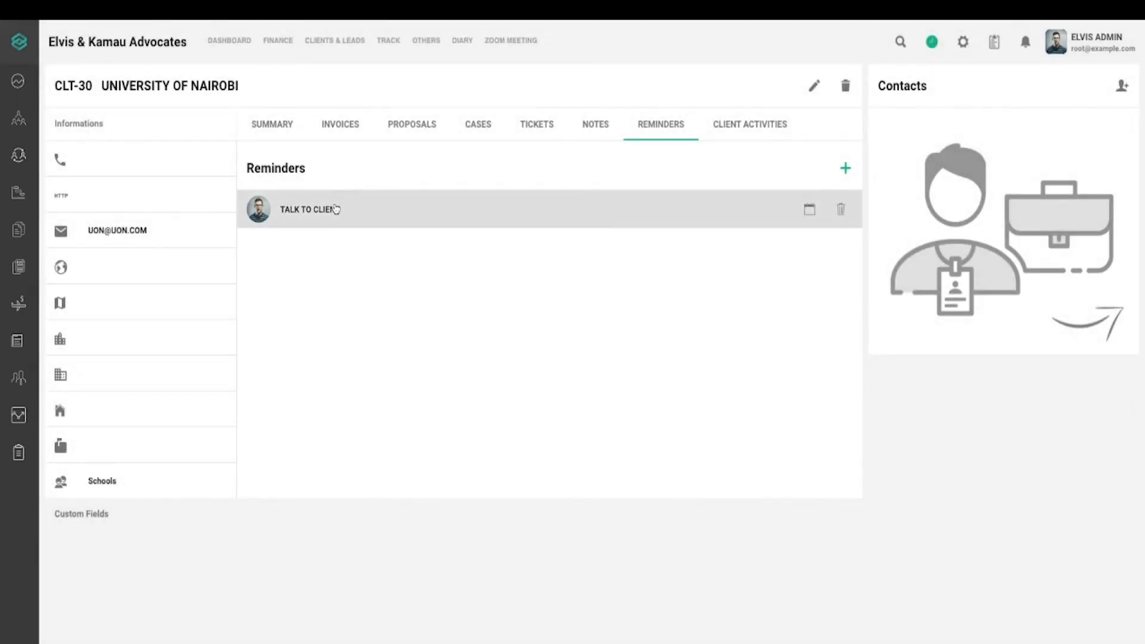
# Bring up the new-contact form in the client's Contacts section
pyautogui.moveTo(811, 210)
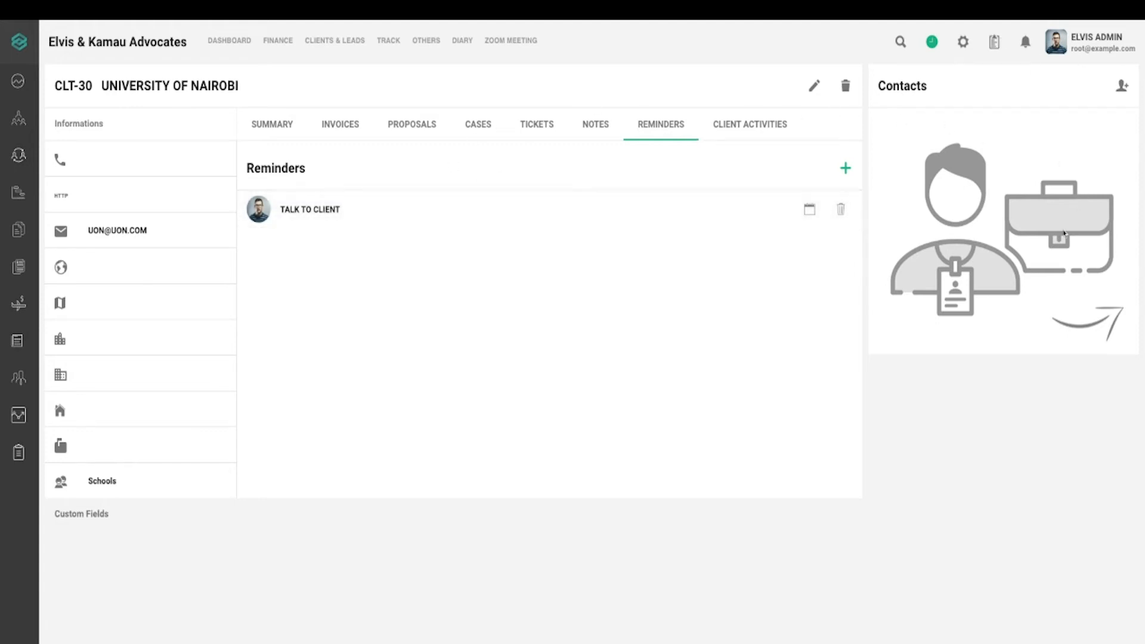
pyautogui.click(1122, 87)
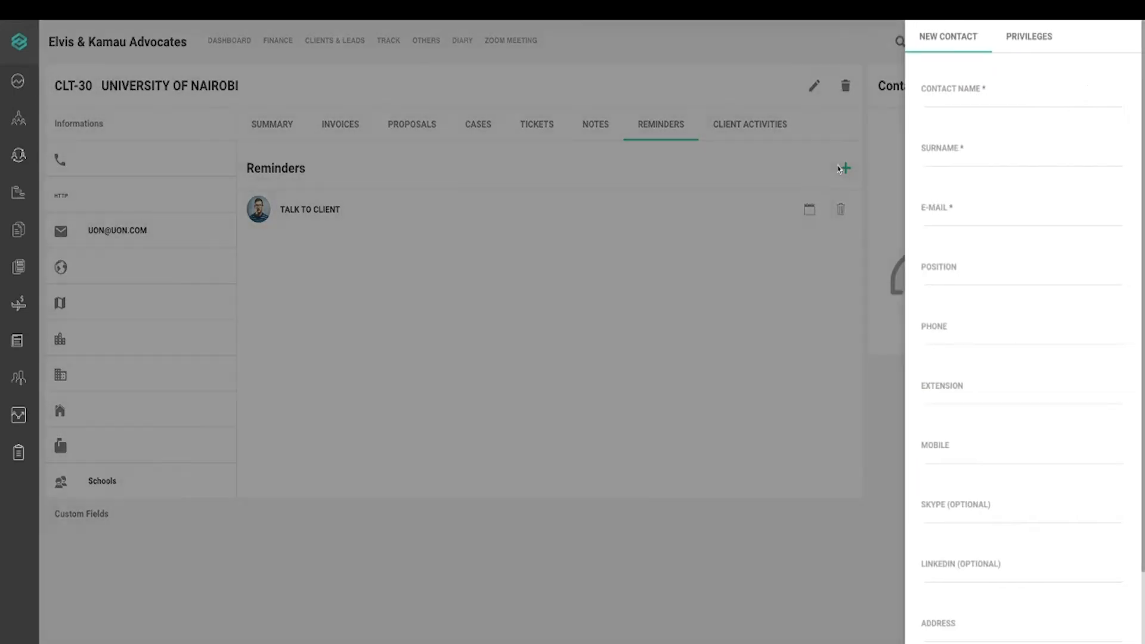
pyautogui.click(837, 169)
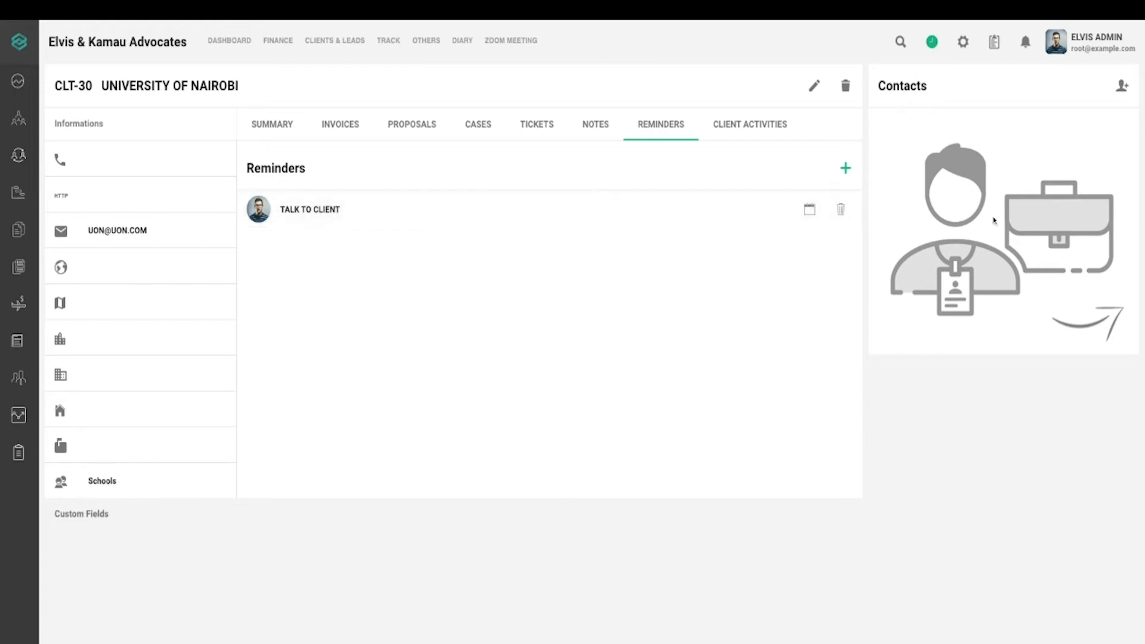
pyautogui.click(1121, 90)
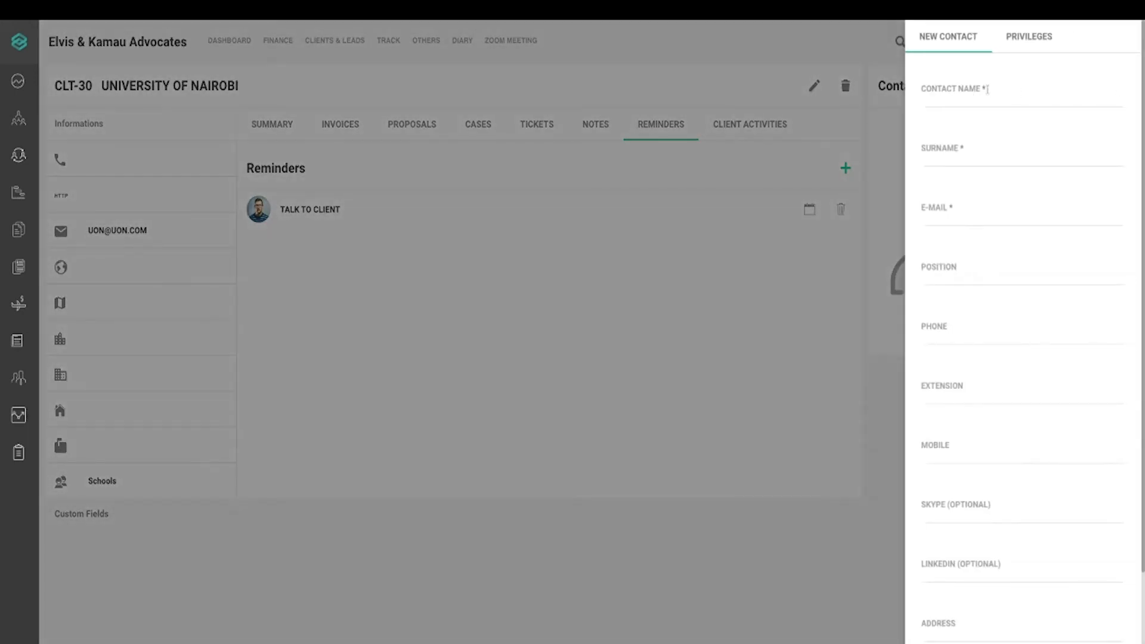
# Fill in the contact's first name, surname, e-mail address, and position LEGAL followed by the phone number
pyautogui.click(970, 92)
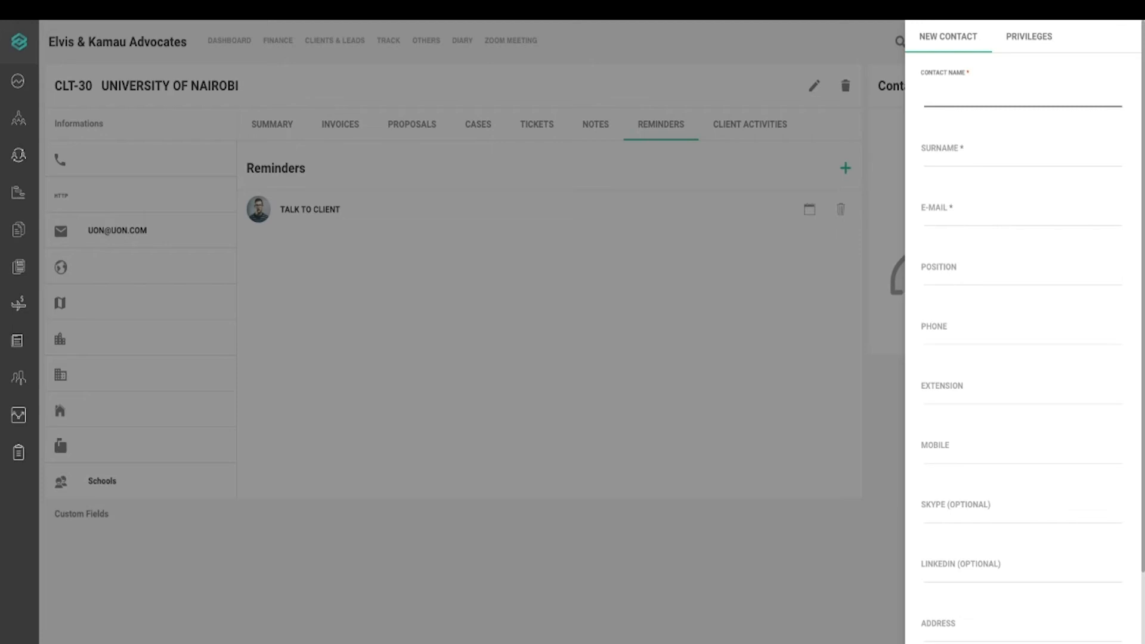
pyautogui.press('Tab')
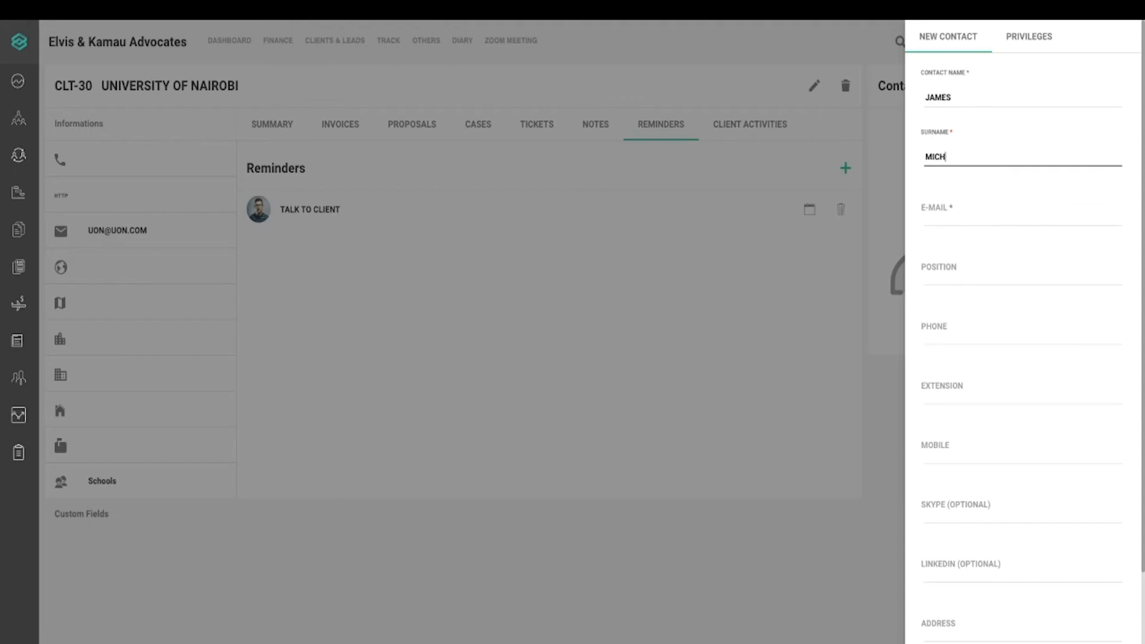
pyautogui.press('Tab')
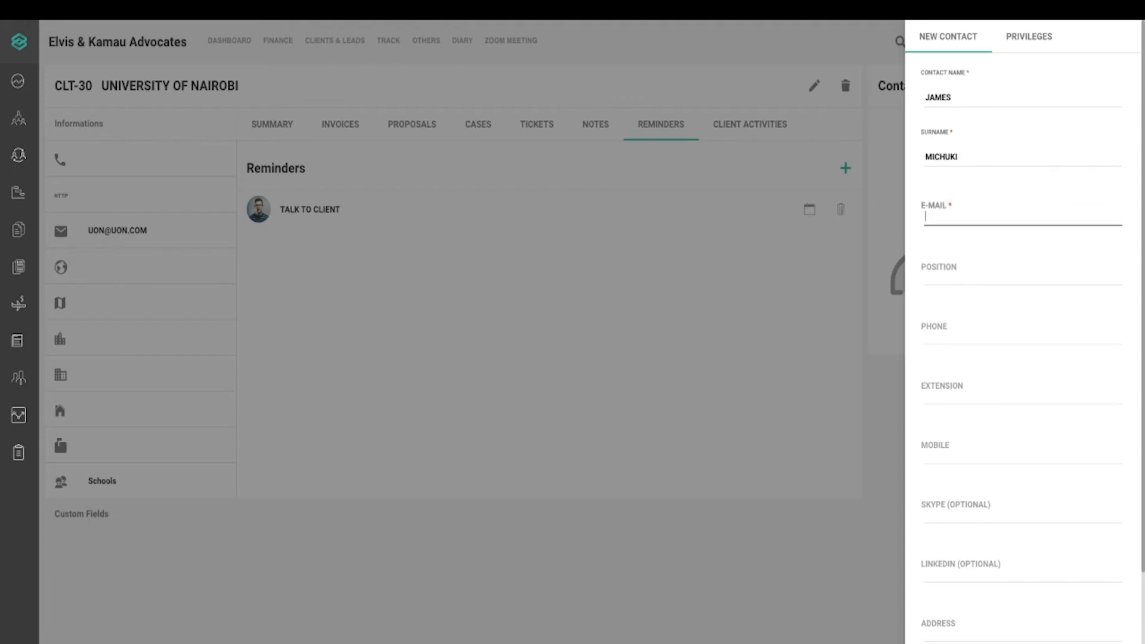
pyautogui.press('Tab')
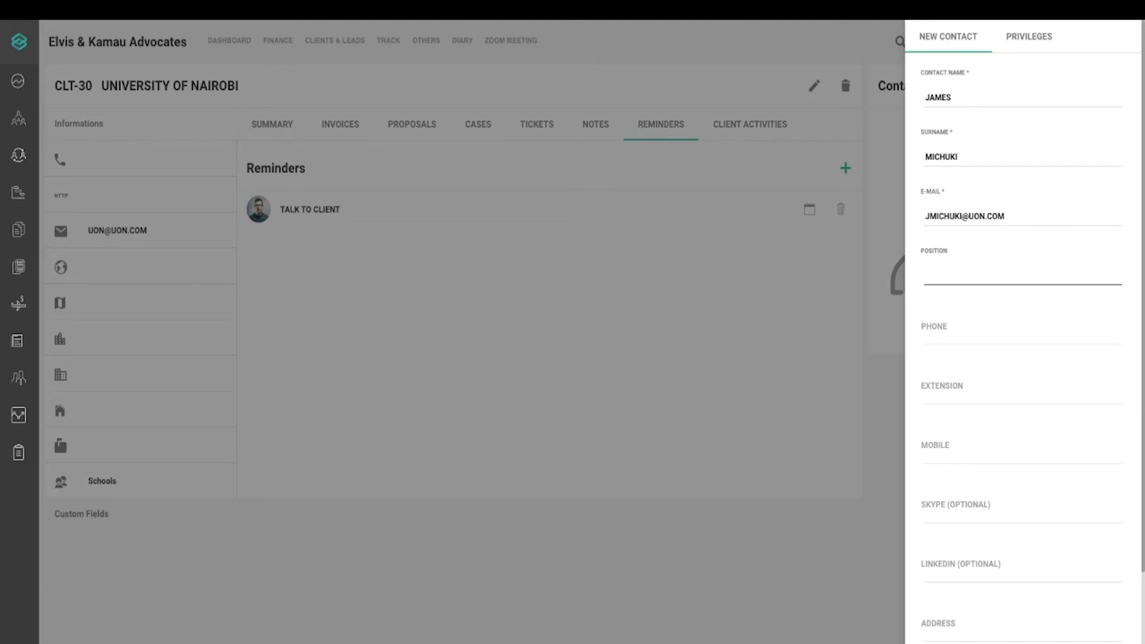
pyautogui.write('LEGAL')
pyautogui.write('1234567890')
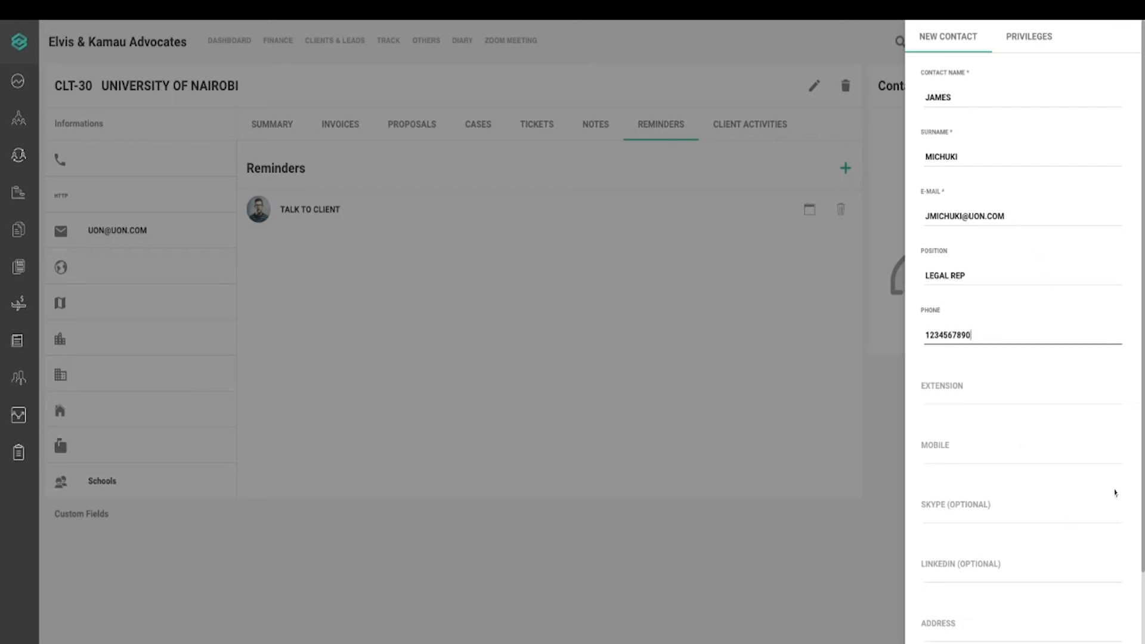
# Finish the Legal Rep contact's phone number and keep Primary Contact checked
pyautogui.click(1143, 494)
pyautogui.scroll(-3, 1143, 500)
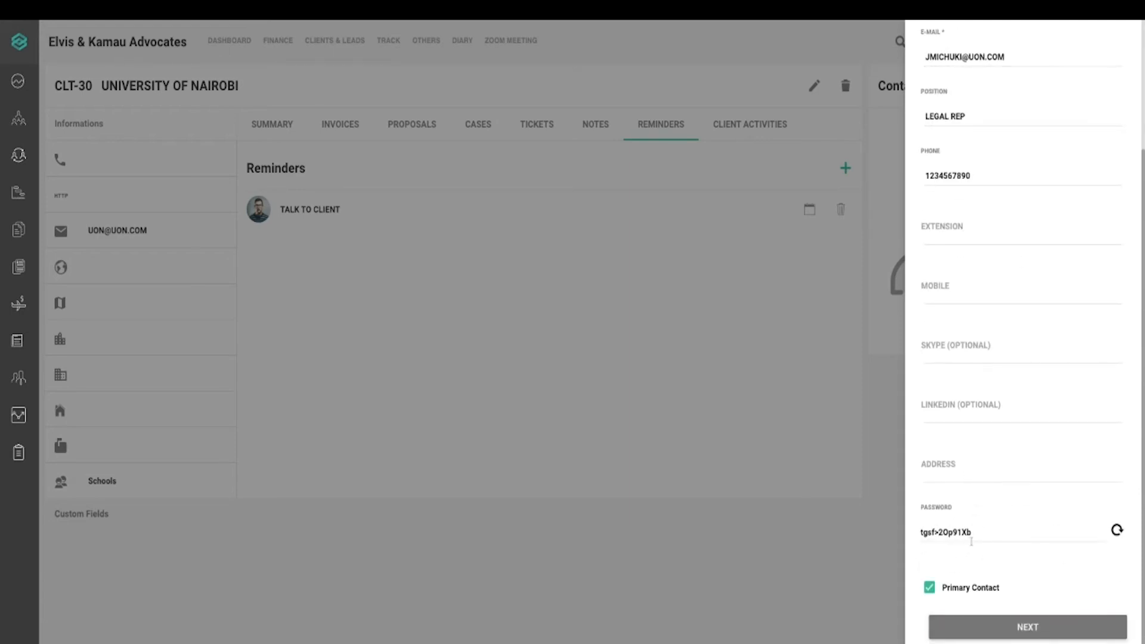
pyautogui.click(990, 595)
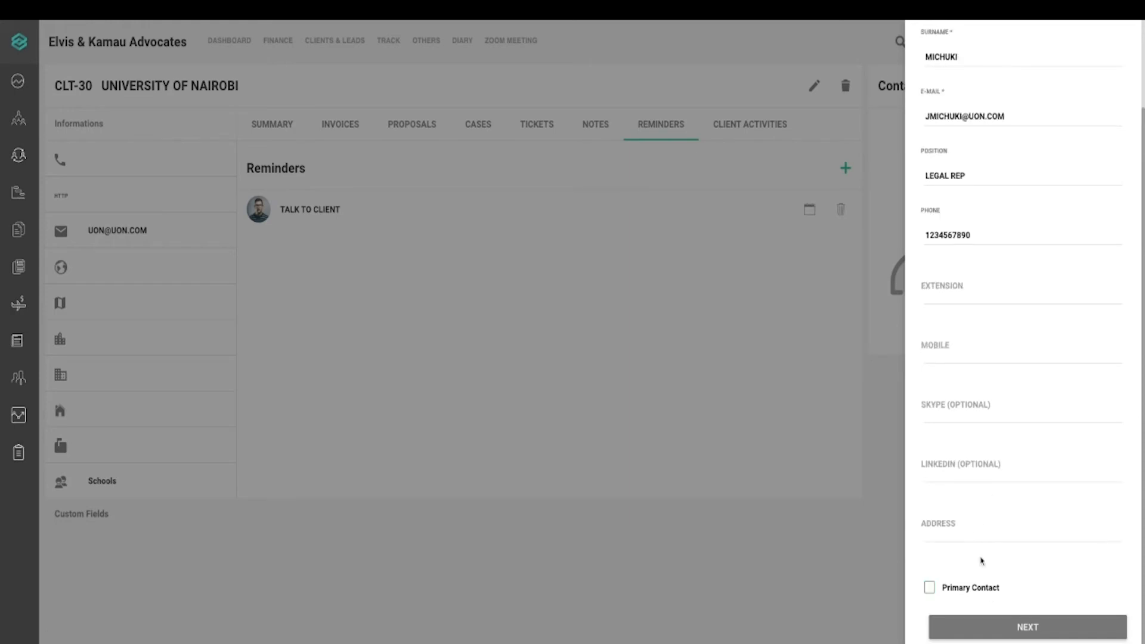
pyautogui.click(994, 593)
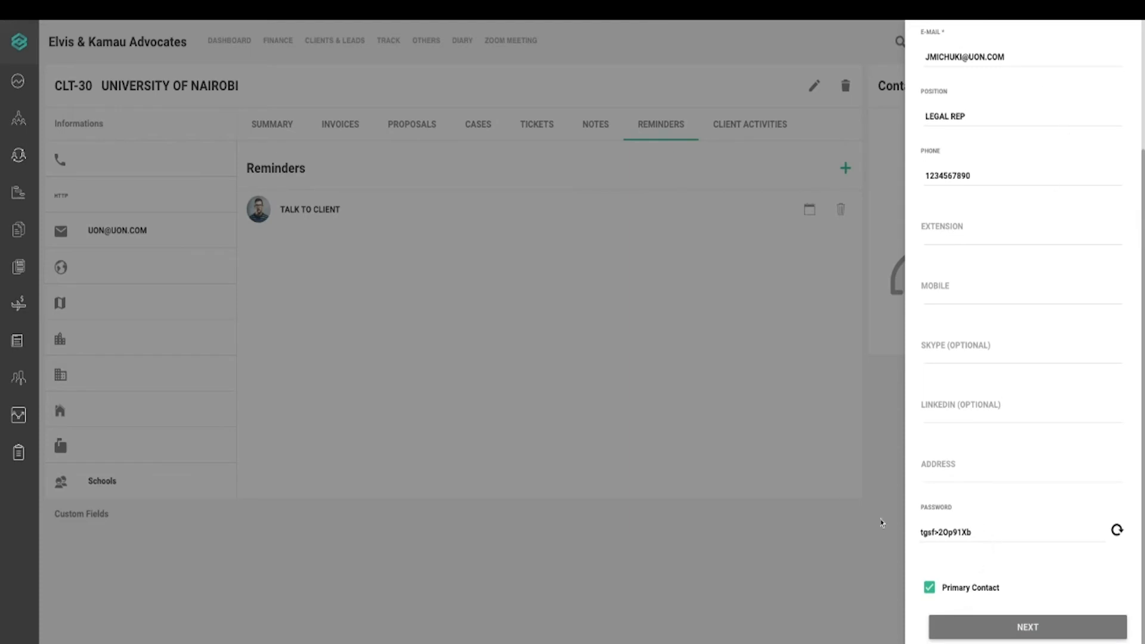
# Accept the generated password and move on to the Privileges step
pyautogui.moveTo(980, 525); pyautogui.dragTo(904, 522)
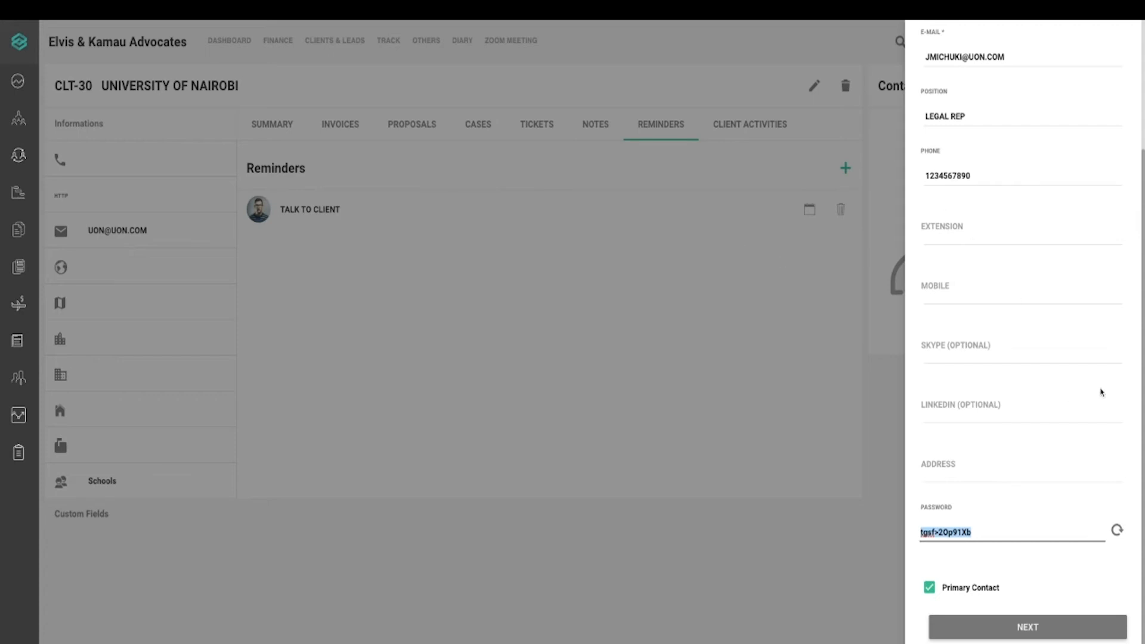
pyautogui.click(1142, 380)
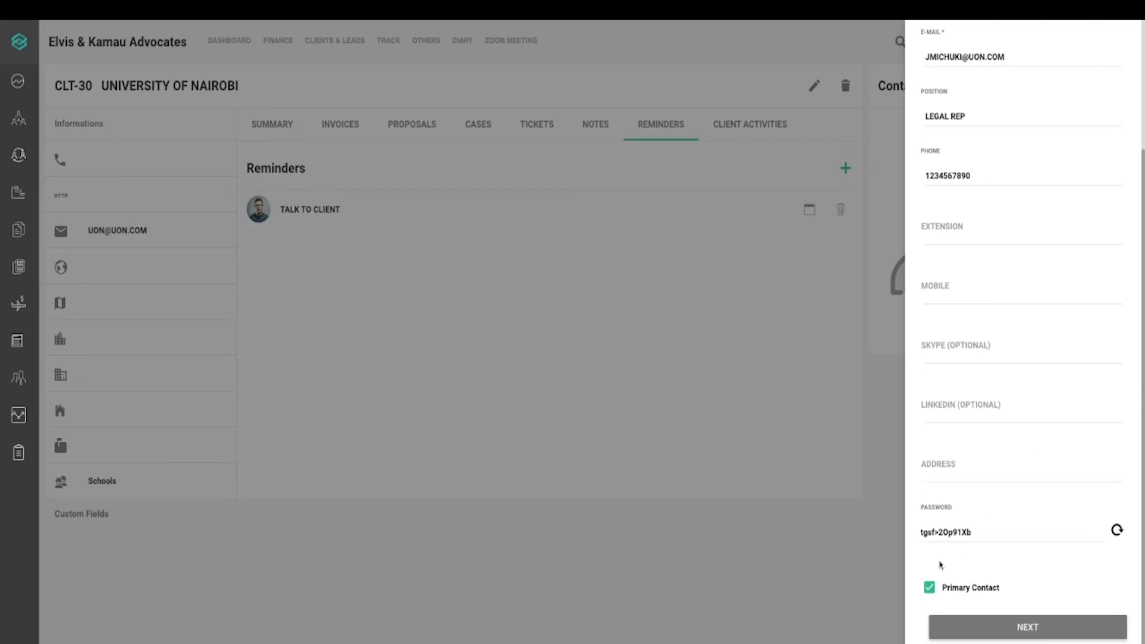
pyautogui.click(1021, 635)
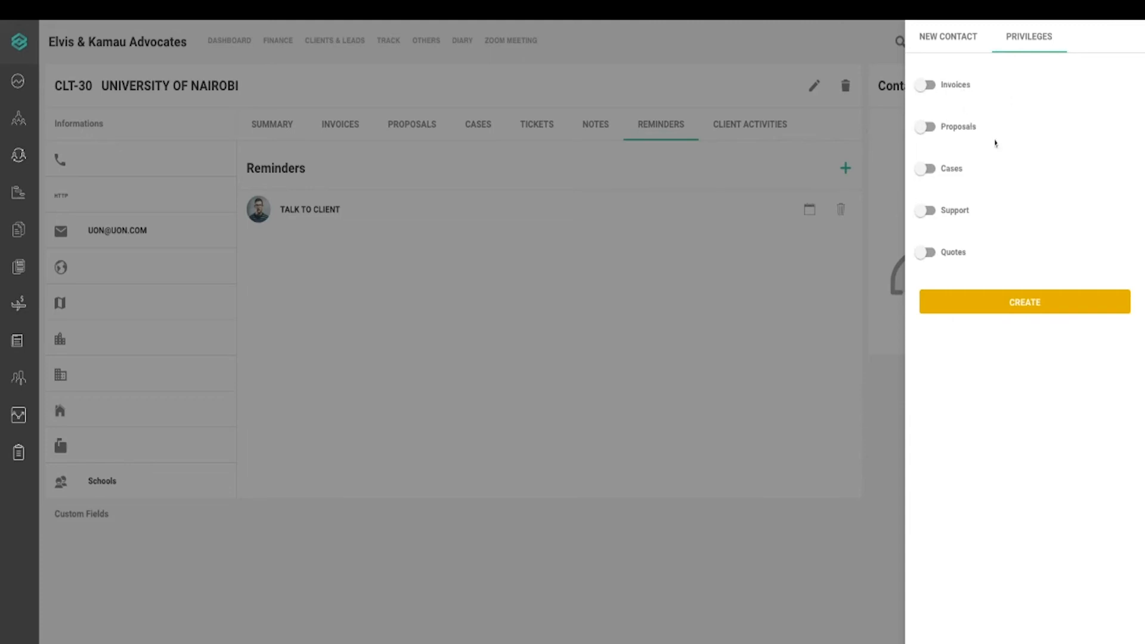
# Turn on Invoices and Cases access, create the Legal Rep contact, and reopen its details
pyautogui.click(966, 87)
pyautogui.click(956, 172)
pyautogui.click(1029, 303)
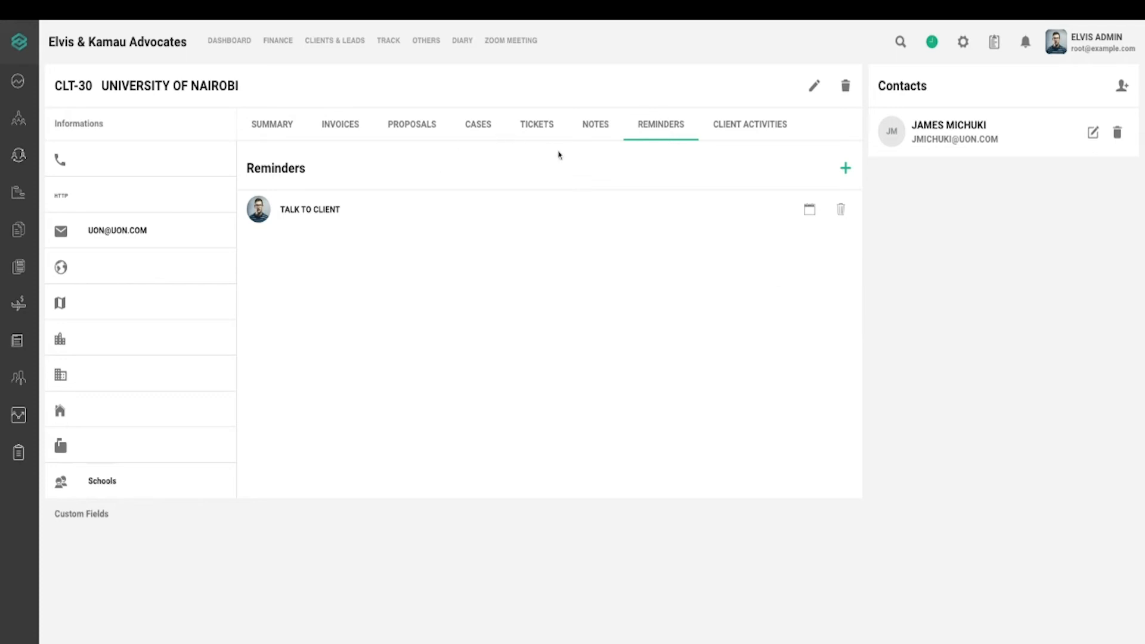
pyautogui.click(1093, 132)
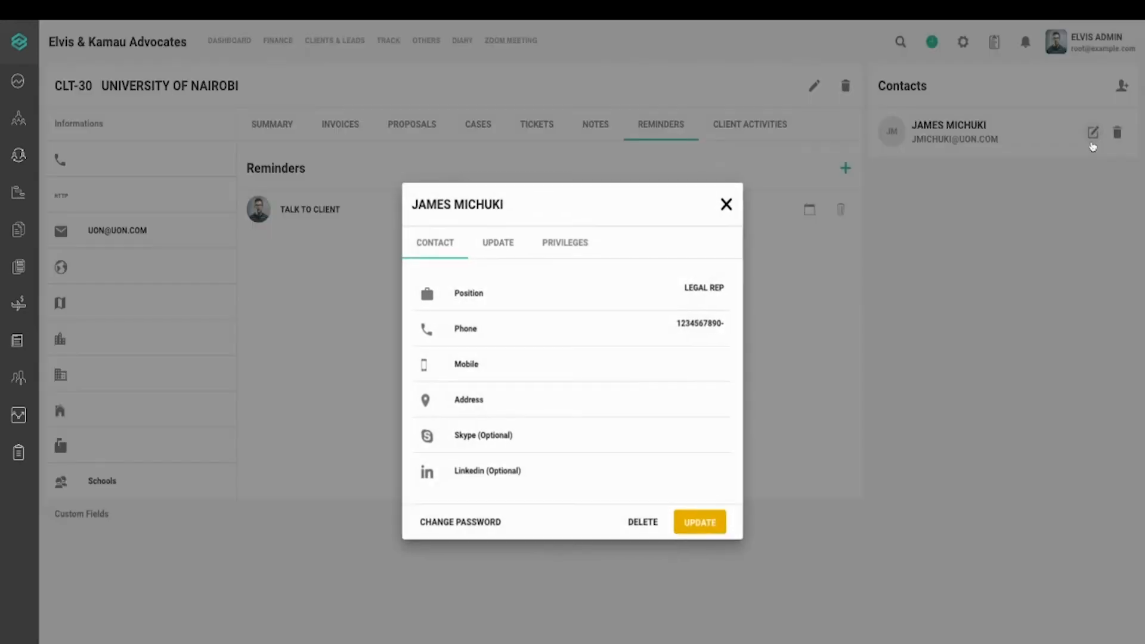
# Switch on Proposals, Support and Quotes so all five privileges are granted, then update
pyautogui.click(557, 249)
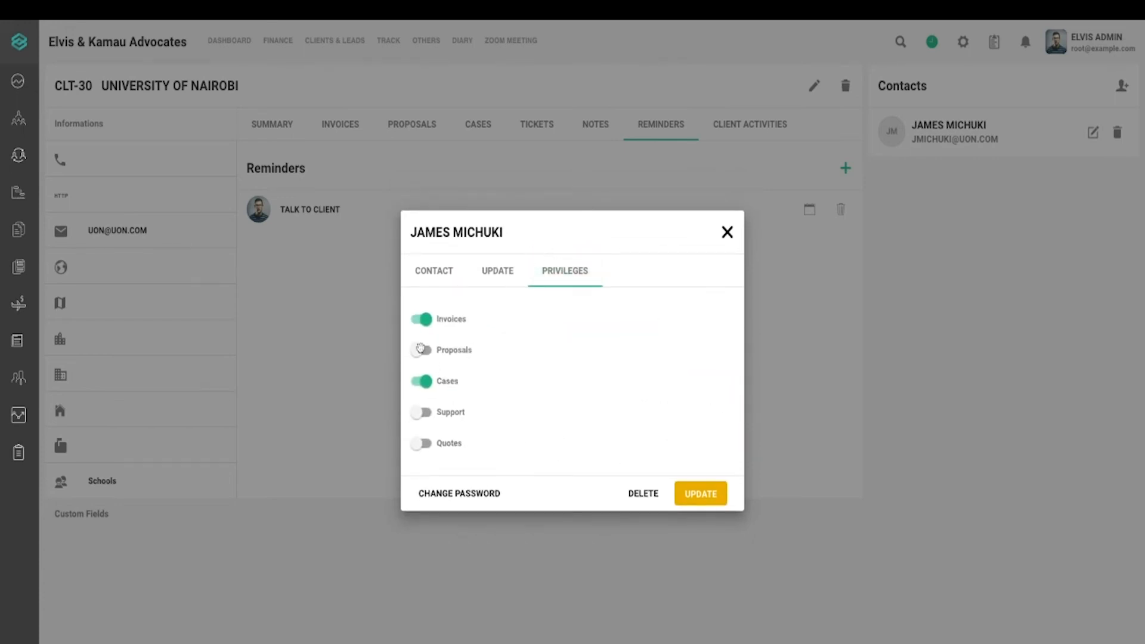
pyautogui.click(434, 353)
pyautogui.click(428, 412)
pyautogui.click(431, 442)
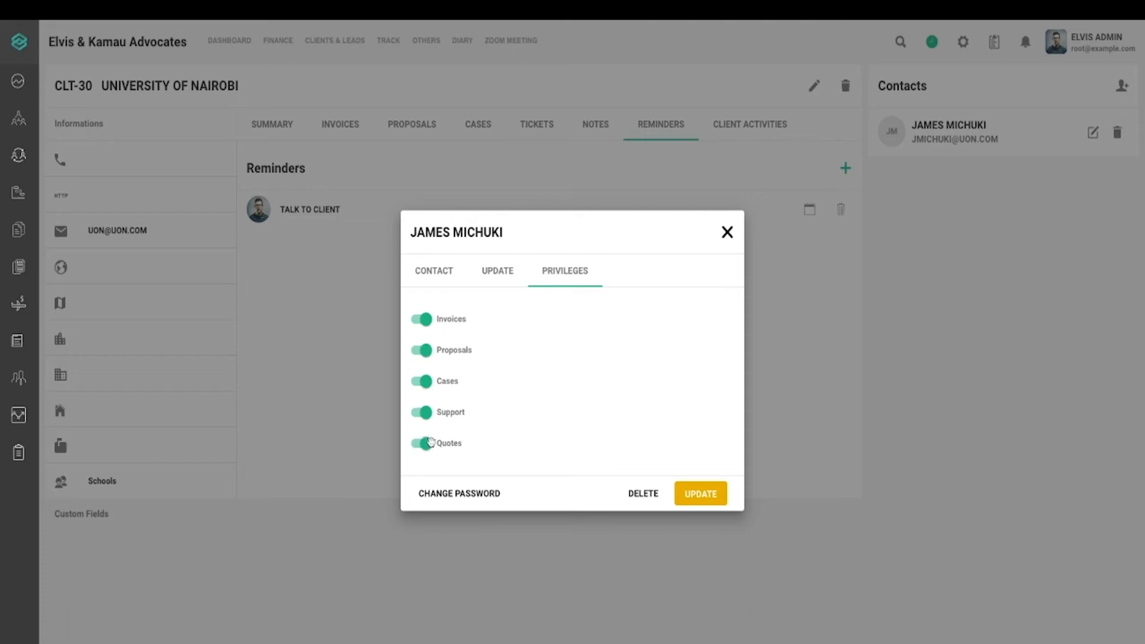
pyautogui.click(423, 350)
pyautogui.click(424, 381)
pyautogui.click(425, 380)
pyautogui.click(423, 352)
pyautogui.click(697, 493)
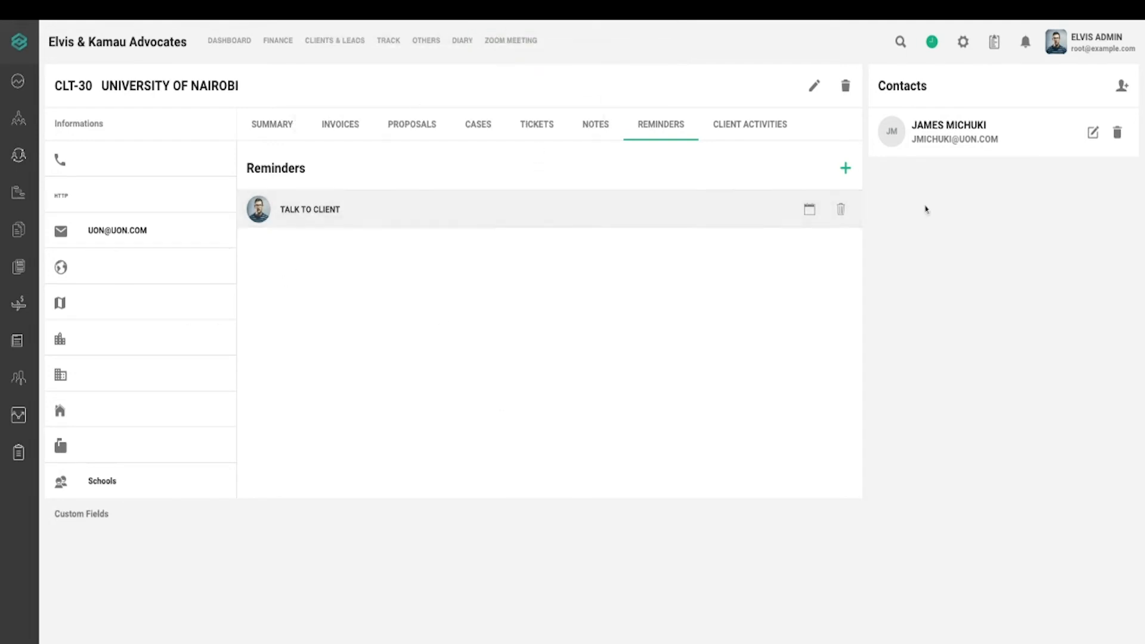
# Discard the prefilled new-contact form and start a fresh one
pyautogui.click(1121, 87)
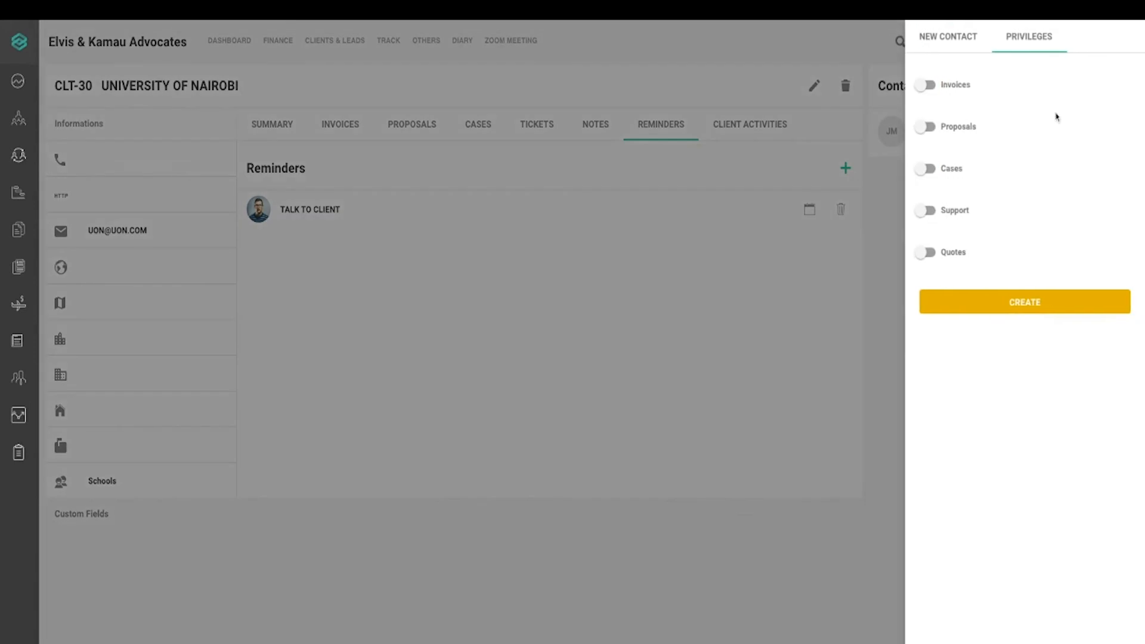
pyautogui.click(948, 52)
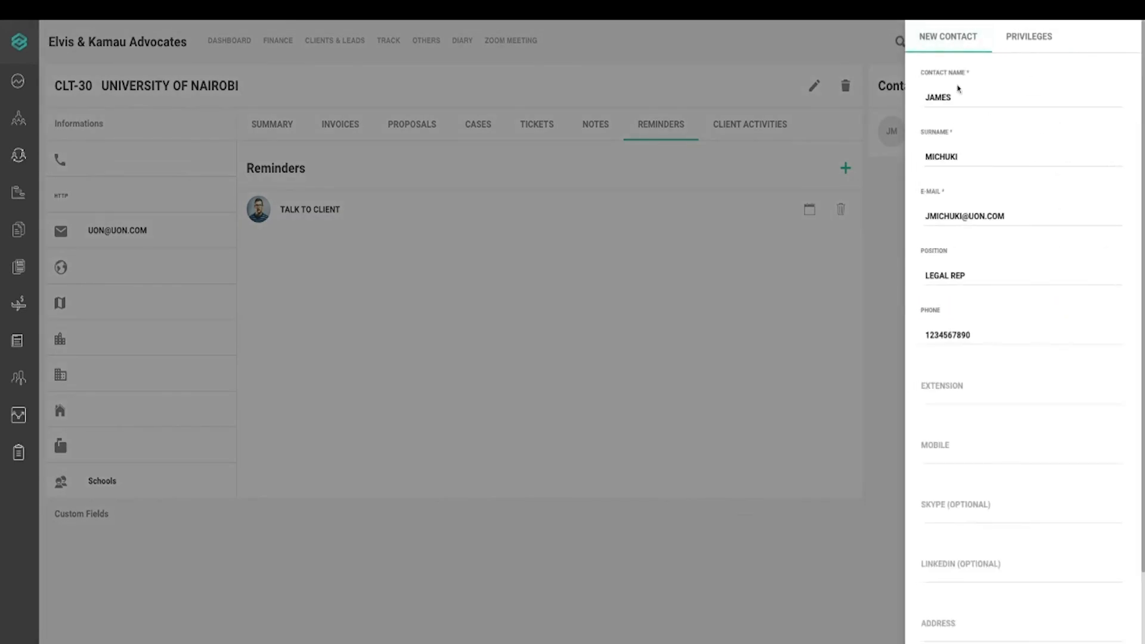
pyautogui.click(638, 217)
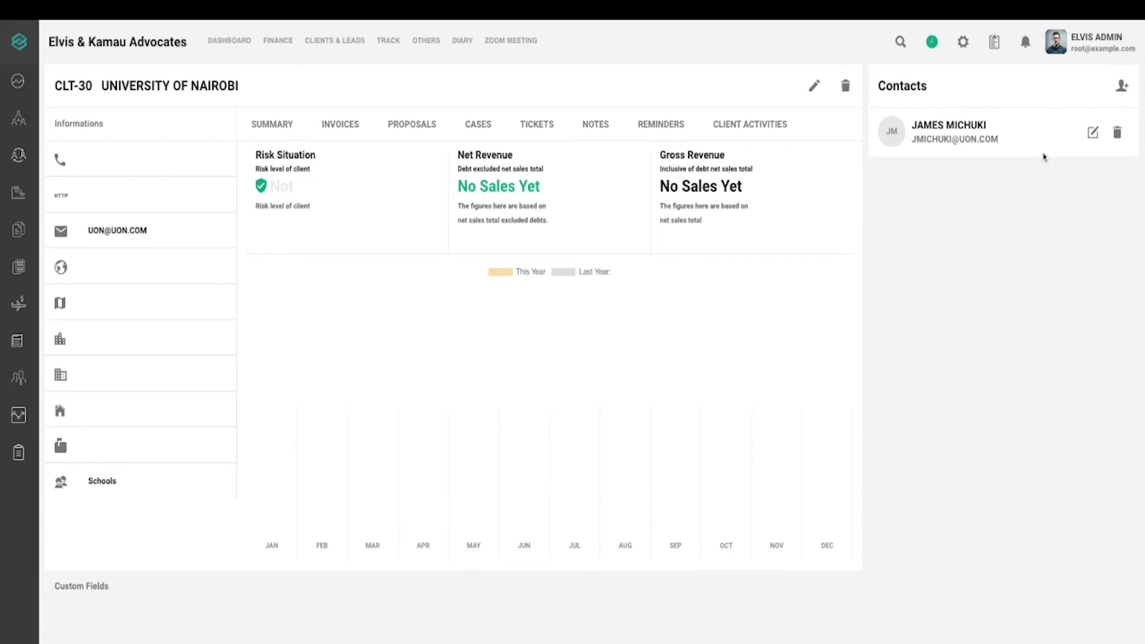
pyautogui.click(1120, 89)
# Enter the contact's first name, surname, university e-mail and position DEPUTY VC
pyautogui.click(960, 90)
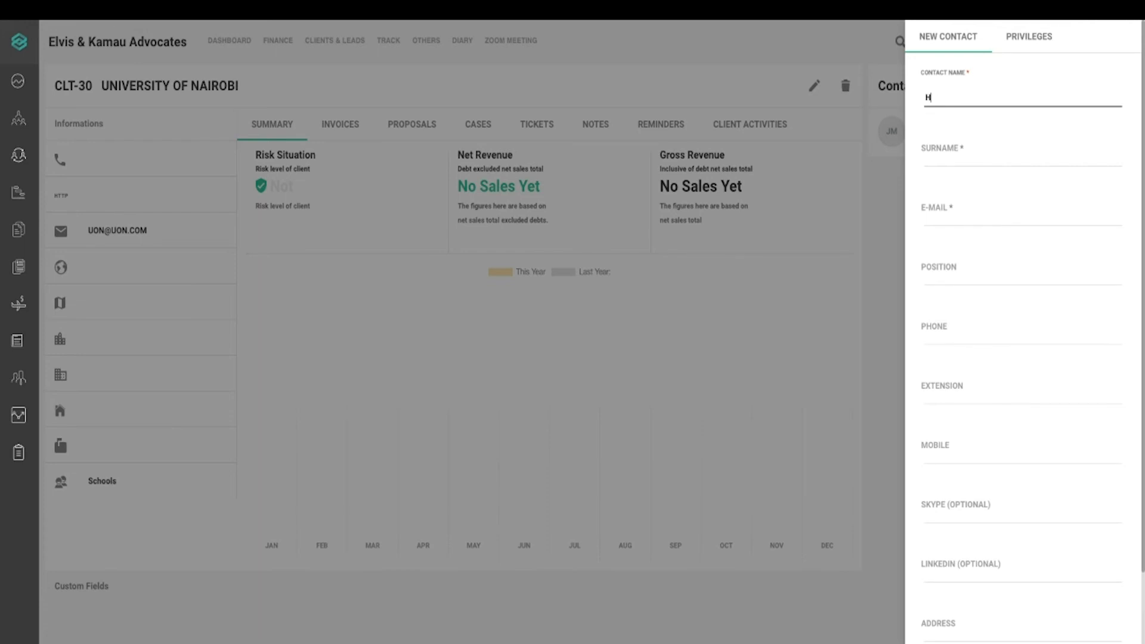
pyautogui.press('Tab')
pyautogui.write('MUTHON')
pyautogui.press('Tab')
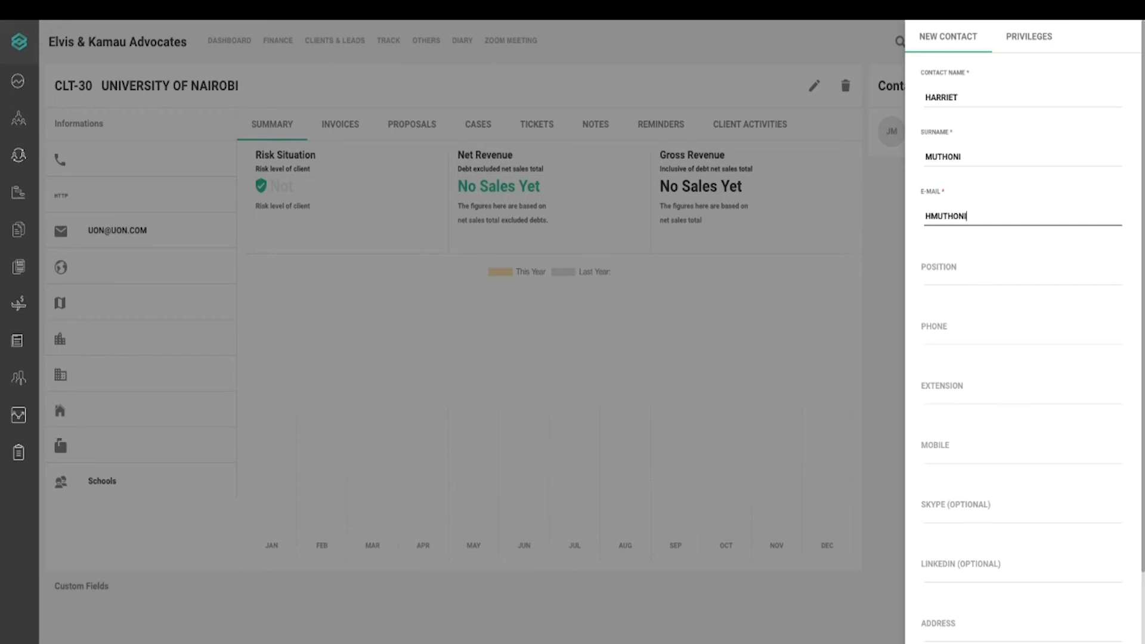
pyautogui.click(994, 272)
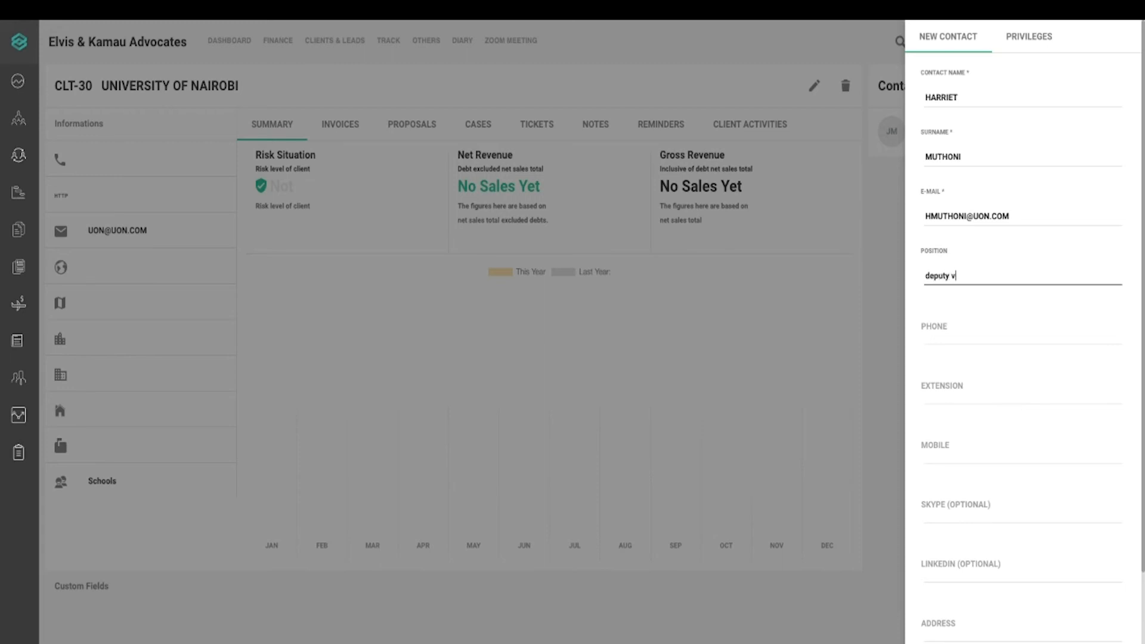
pyautogui.write('depu')
pyautogui.press('BackSpace')
pyautogui.press('BackSpace')
pyautogui.press('BackSpace')
pyautogui.press('BackSpace')
pyautogui.write('D')
pyautogui.click(1140, 453)
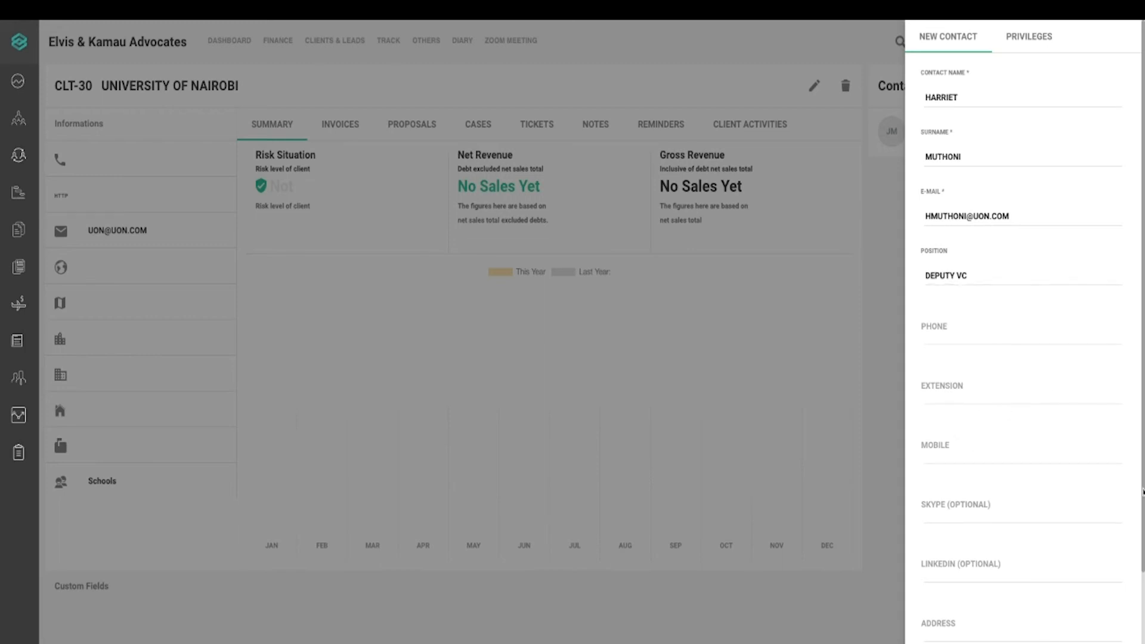
# Uncheck Primary Contact and create the Deputy VC contact with no privileges
pyautogui.scroll(-3, 1142, 492)
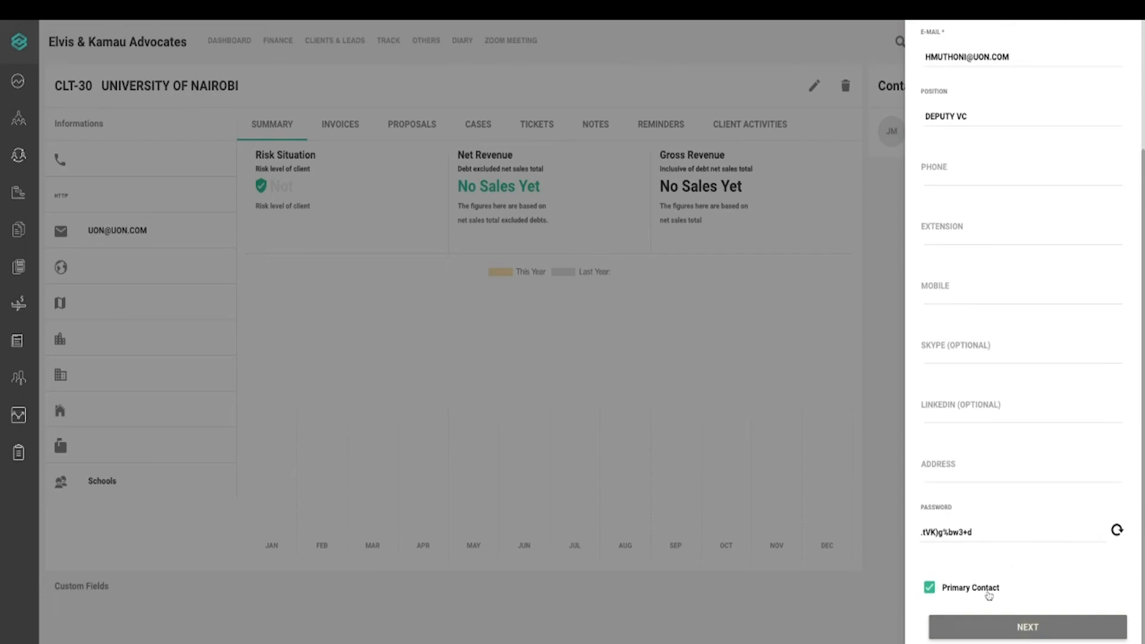
pyautogui.click(987, 589)
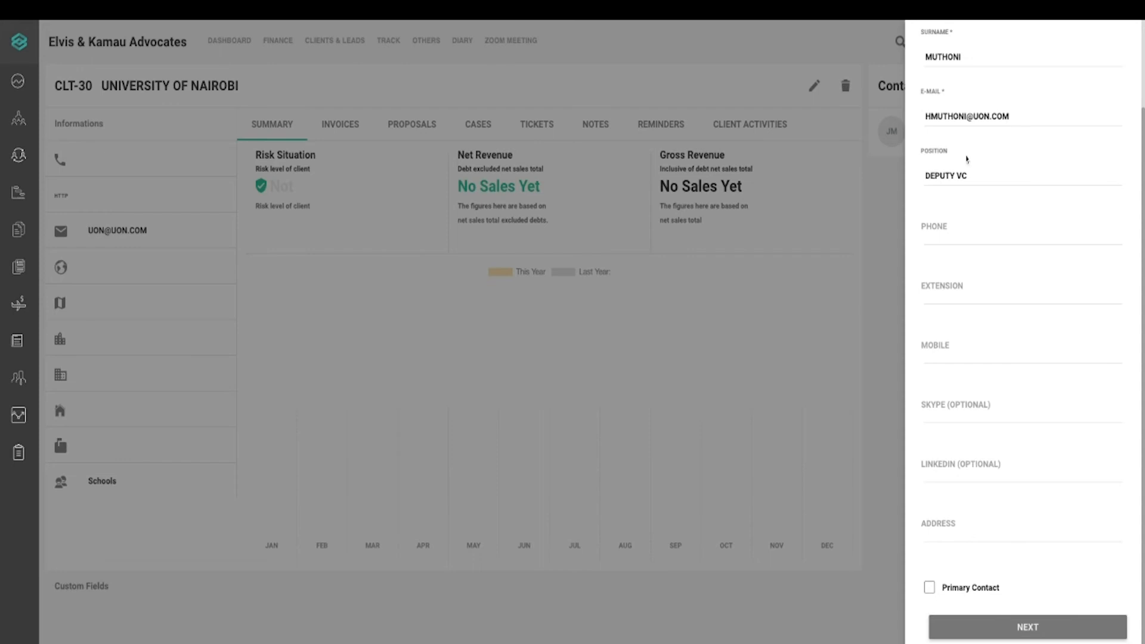
pyautogui.scroll(3, 967, 159)
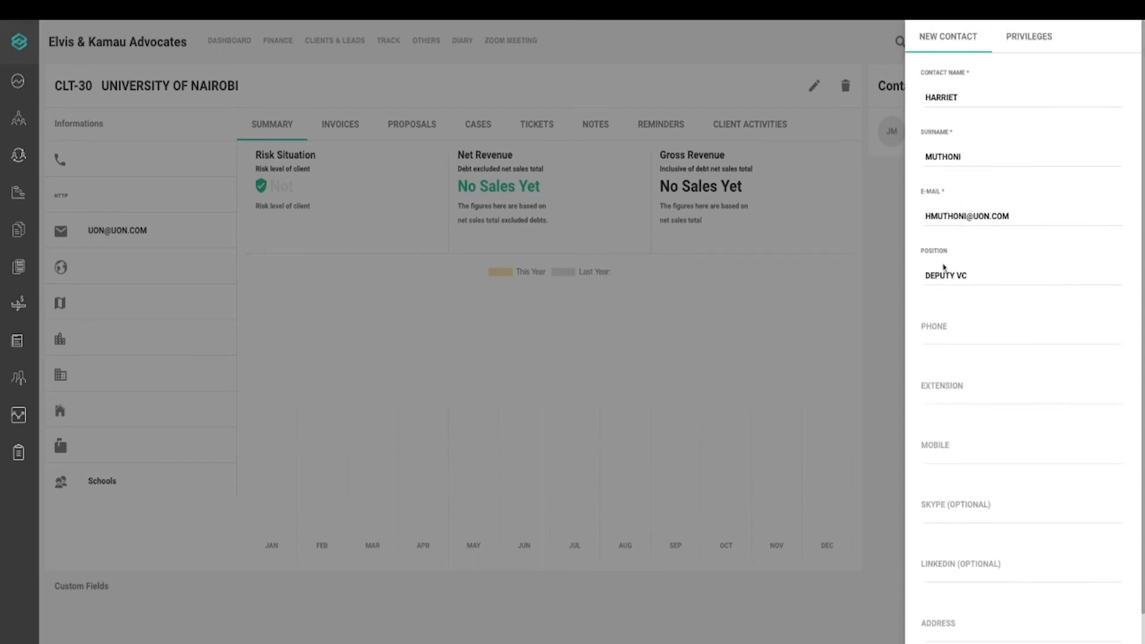
pyautogui.scroll(-2, 944, 268)
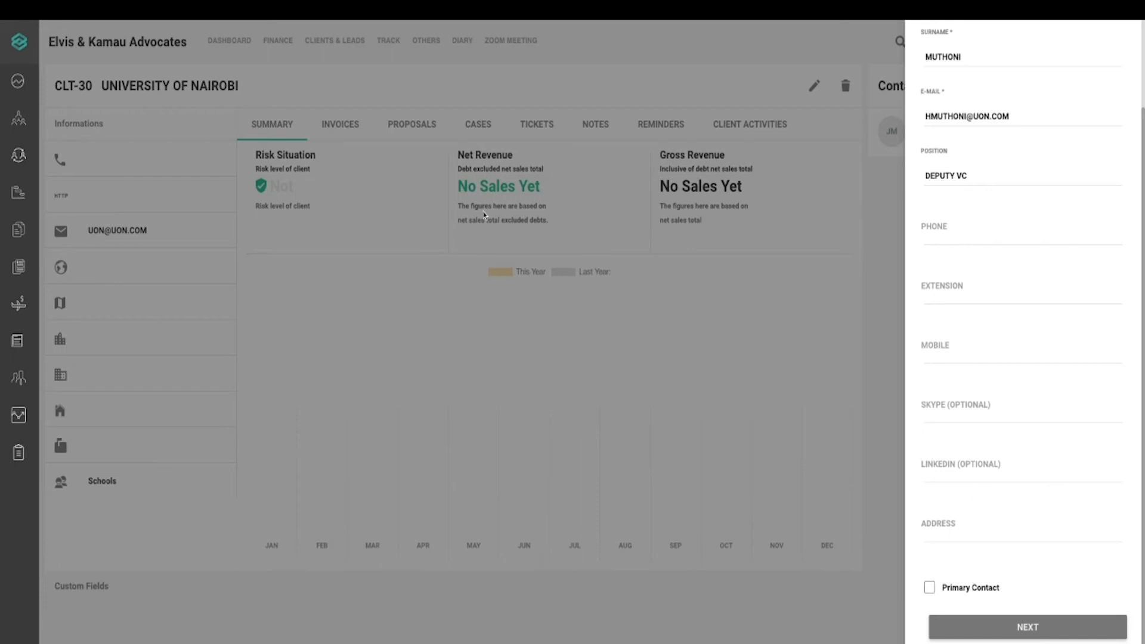
pyautogui.click(1014, 627)
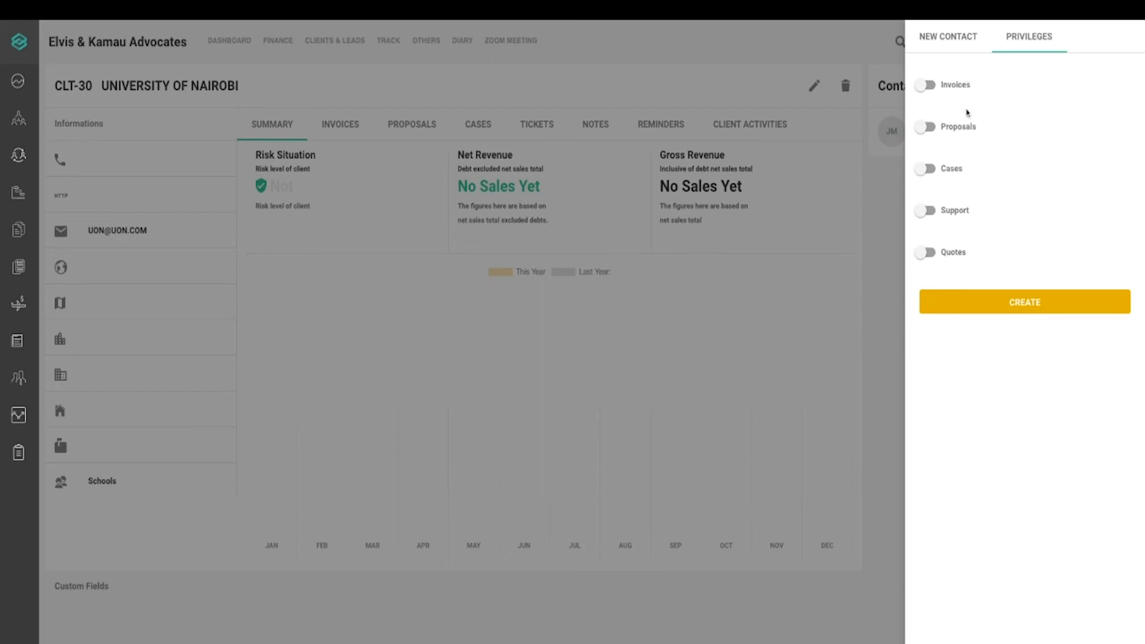
pyautogui.click(1015, 305)
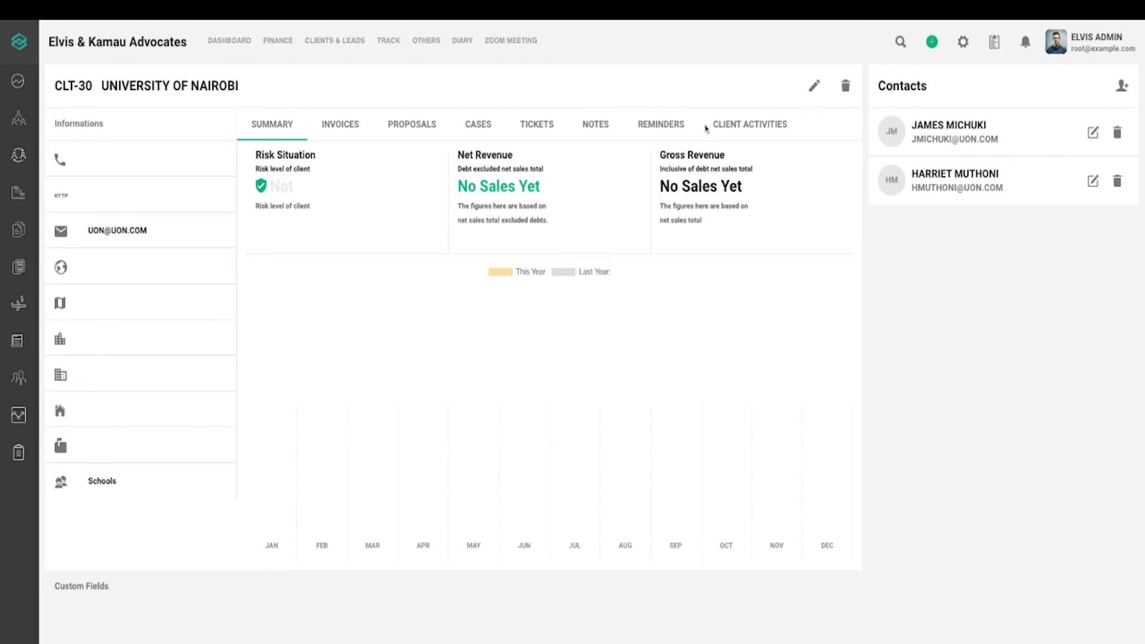
pyautogui.press('F5')
pyautogui.click(1093, 133)
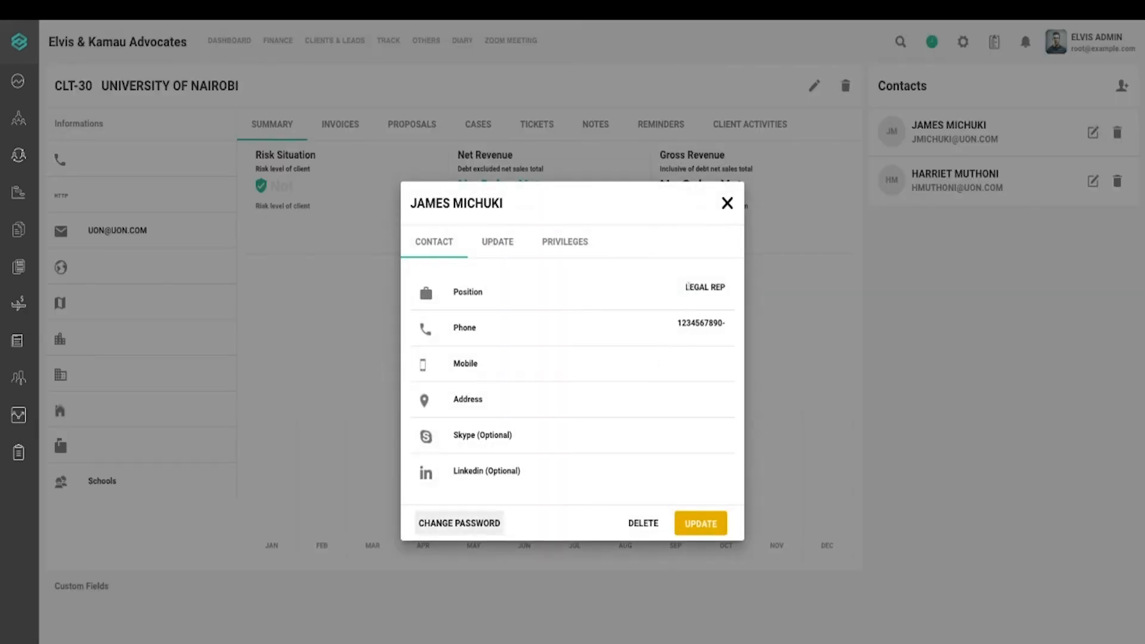
pyautogui.click(501, 250)
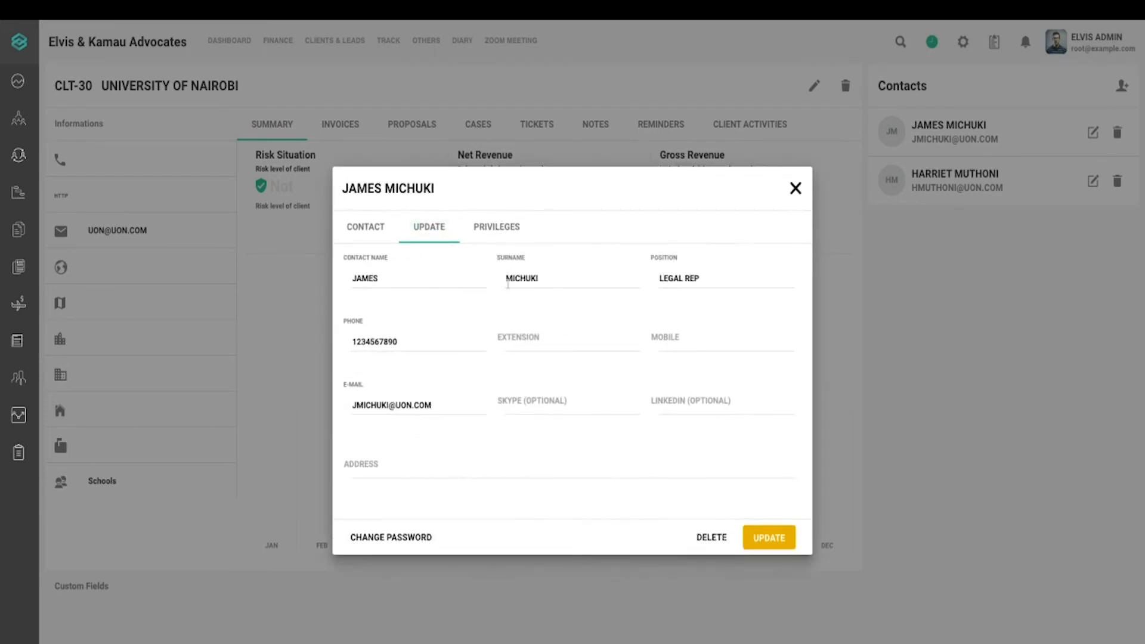
pyautogui.click(528, 347)
pyautogui.write('1234567890')
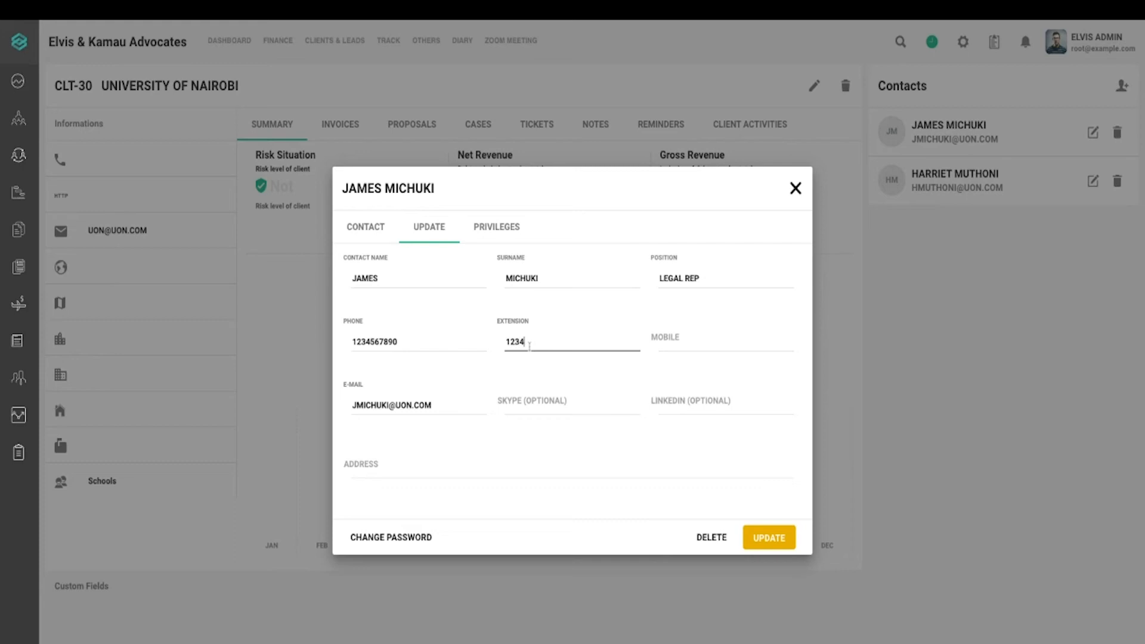
pyautogui.click(661, 349)
pyautogui.click(695, 407)
pyautogui.click(537, 407)
pyautogui.click(503, 441)
pyautogui.click(502, 239)
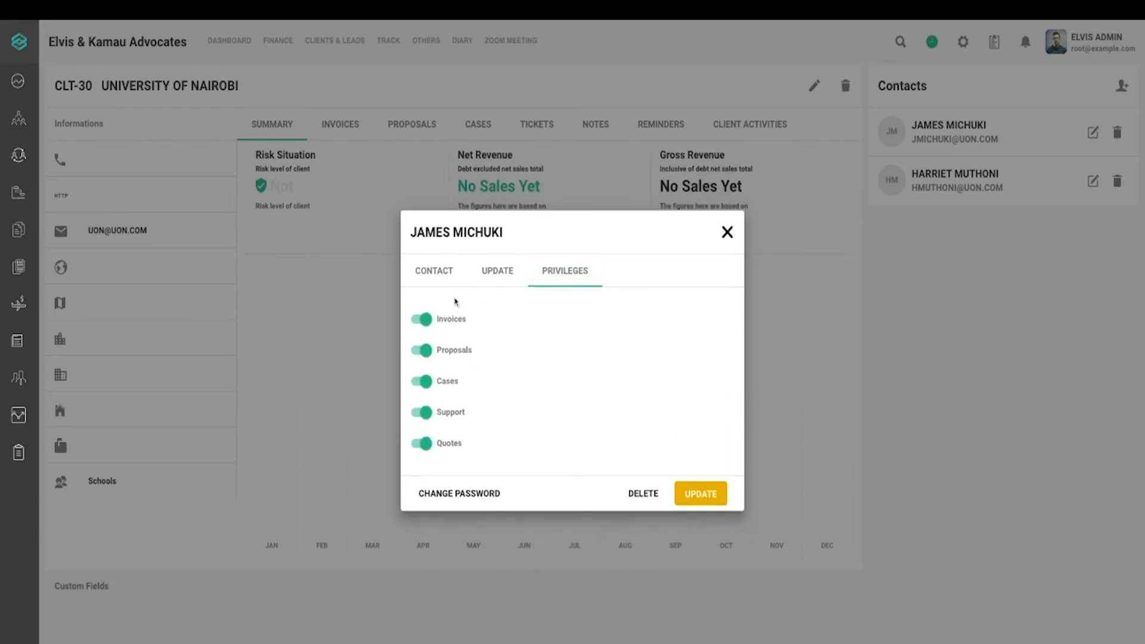
pyautogui.click(700, 498)
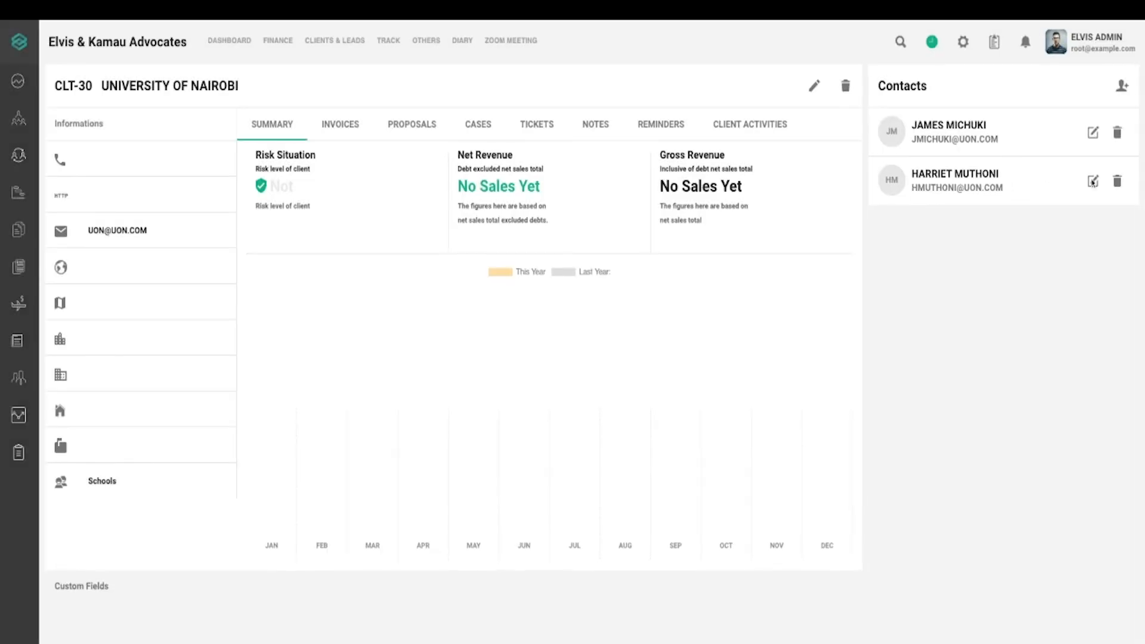
# Delete the Deputy VC contact and confirm with YES
pyautogui.click(1092, 182)
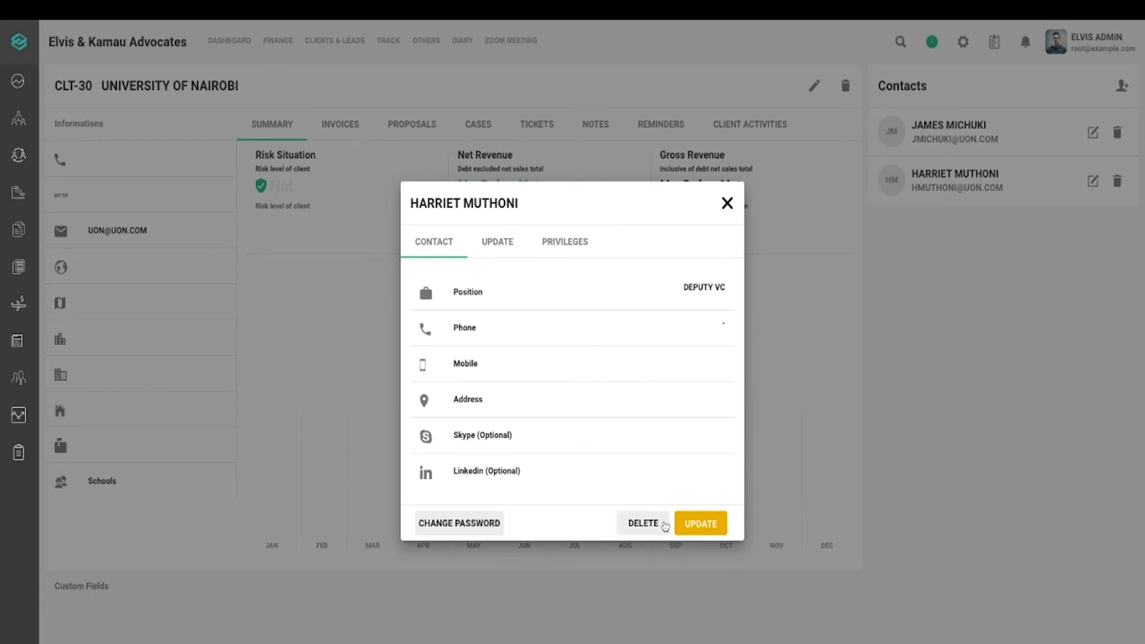
pyautogui.click(643, 523)
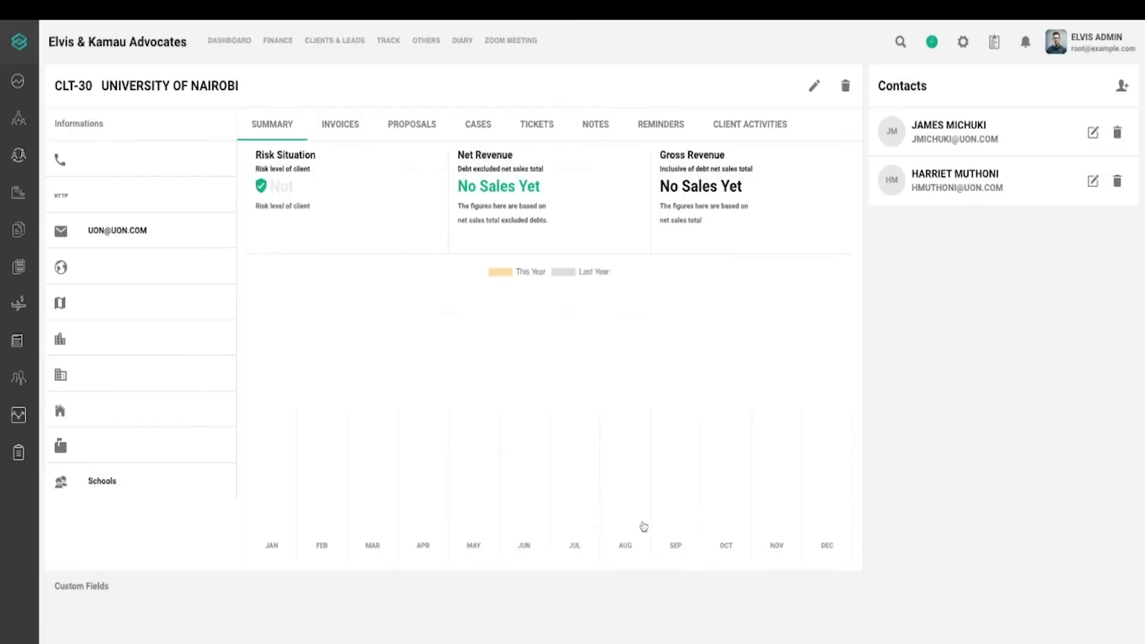
pyautogui.click(713, 400)
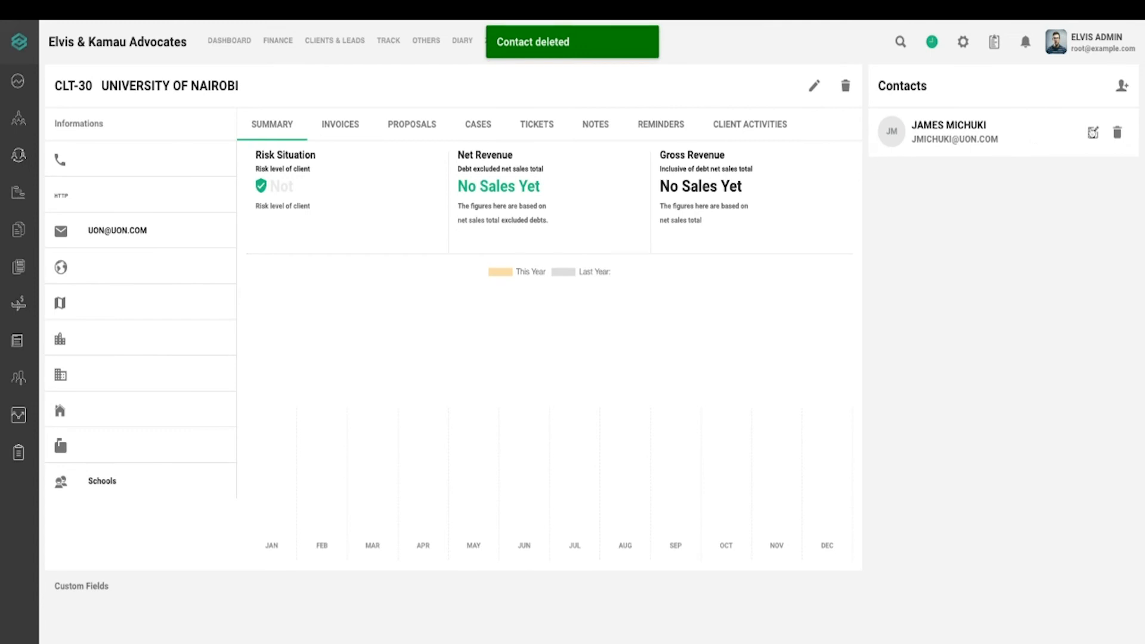
# Bring up the Change Password prompt for the Legal Rep contact
pyautogui.click(1092, 131)
pyautogui.click(449, 523)
pyautogui.click(574, 353)
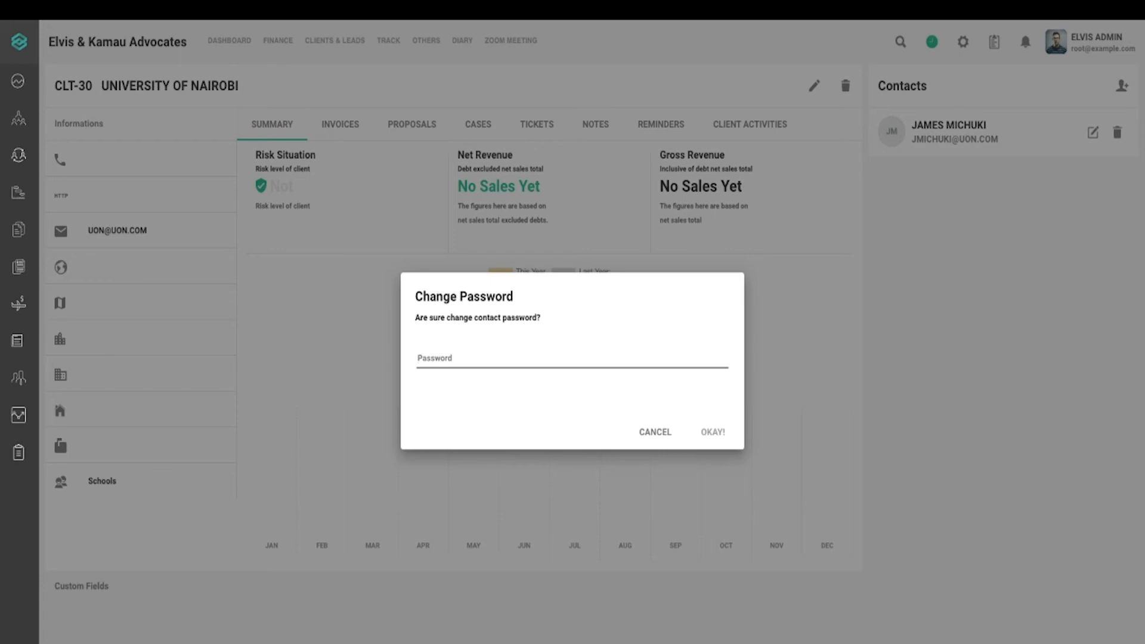
# Enter the Legal Rep contact's new password and confirm with OKAY!
pyautogui.click(710, 431)
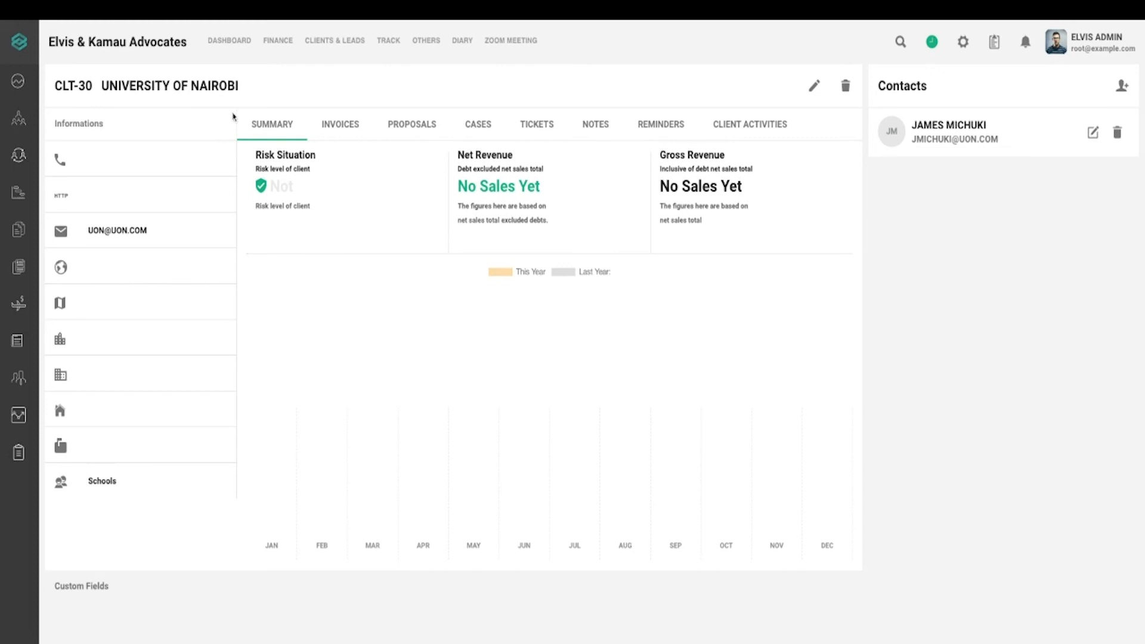
# Return to the clients list and open the individual client's record summary
pyautogui.click(61, 21)
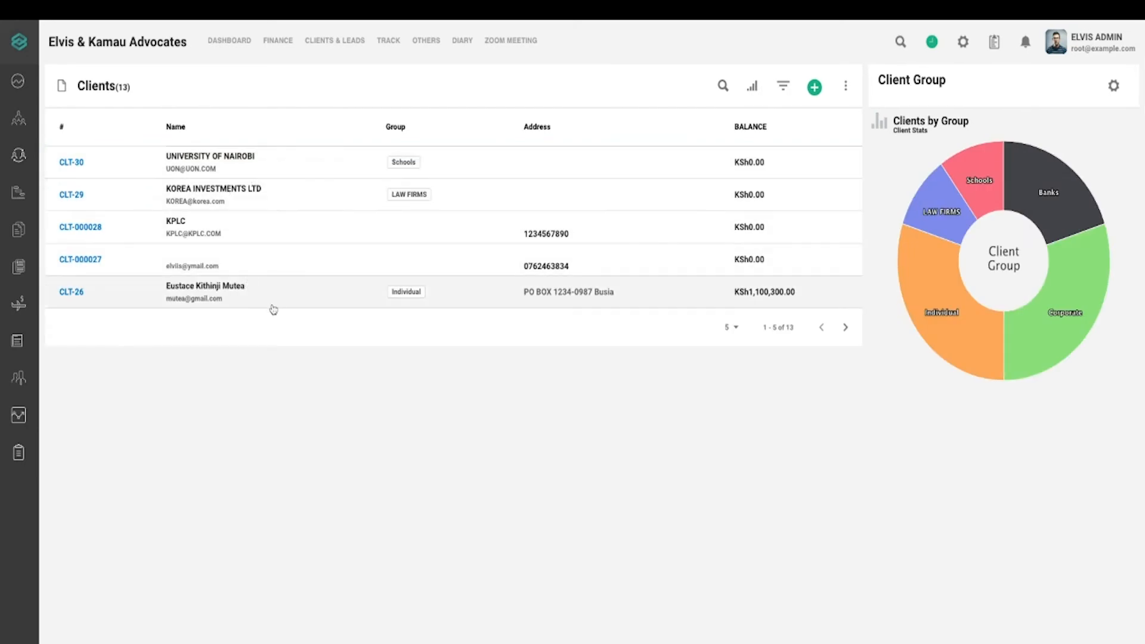
pyautogui.click(219, 293)
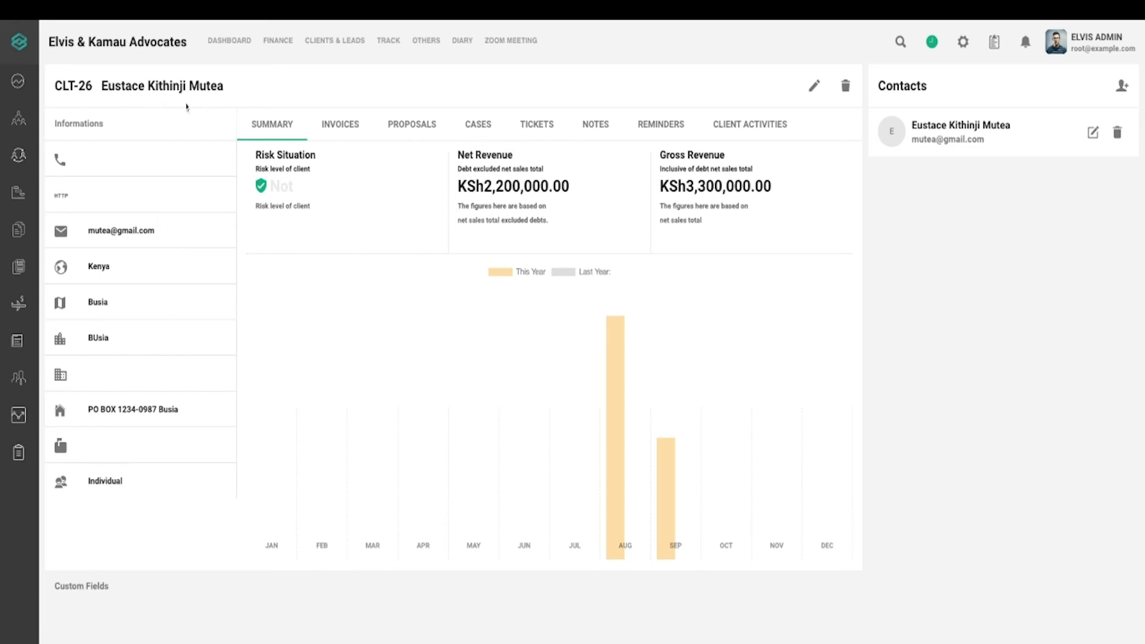
# Browse the client's Invoices, Proposals, Cases, Tickets, Notes, Reminders and Activities tabs, then open its Update form
pyautogui.click(353, 140)
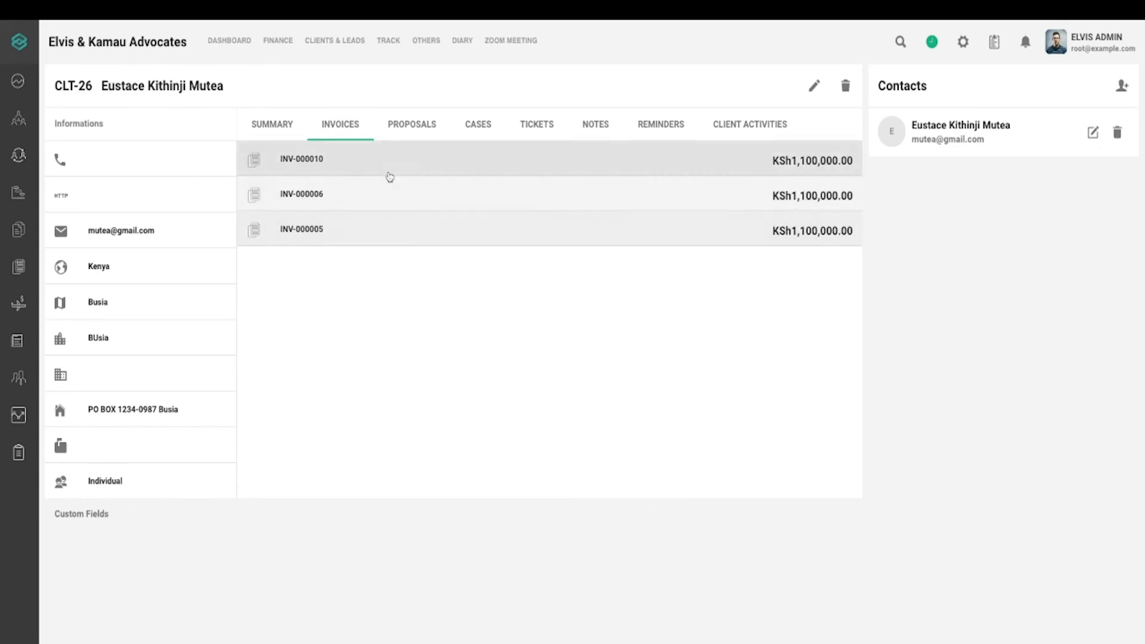
pyautogui.click(415, 136)
pyautogui.click(467, 126)
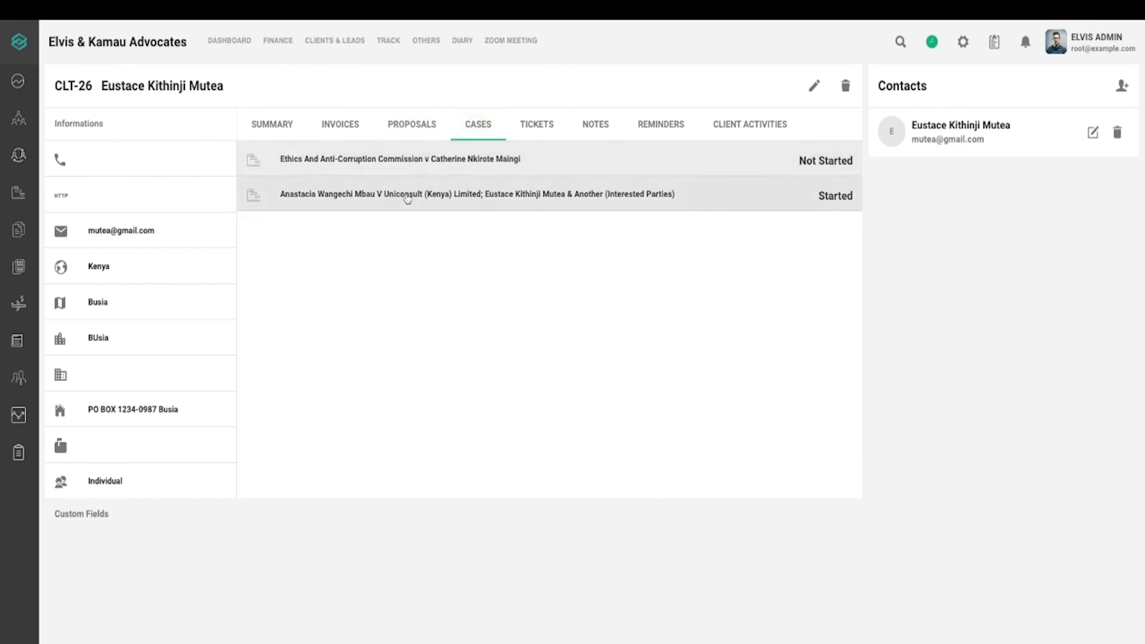
pyautogui.click(536, 125)
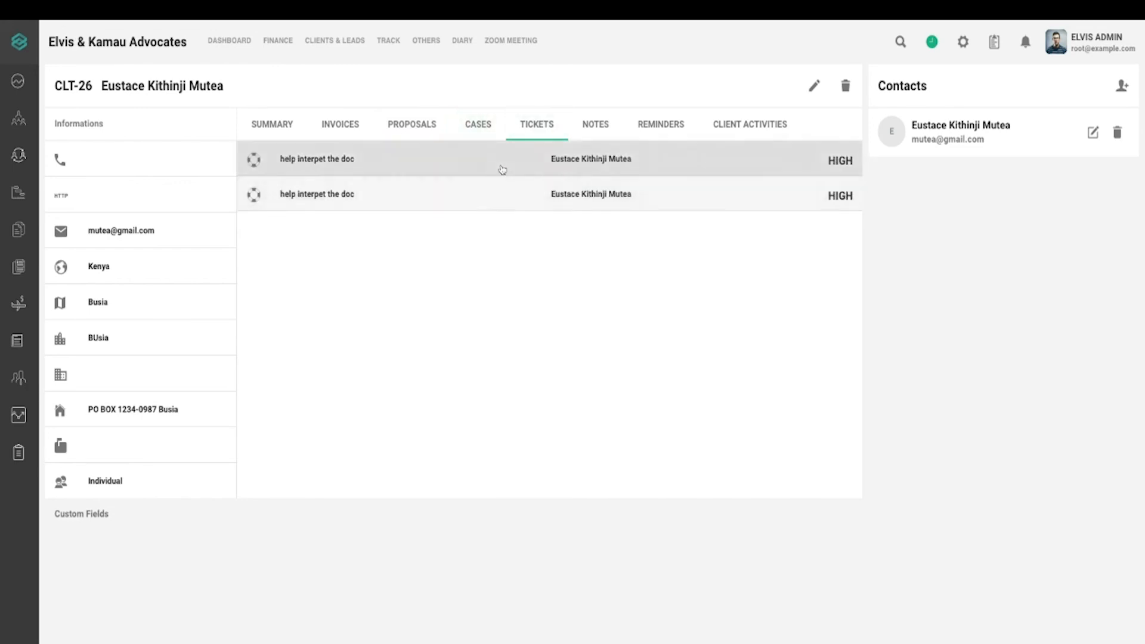
pyautogui.click(620, 135)
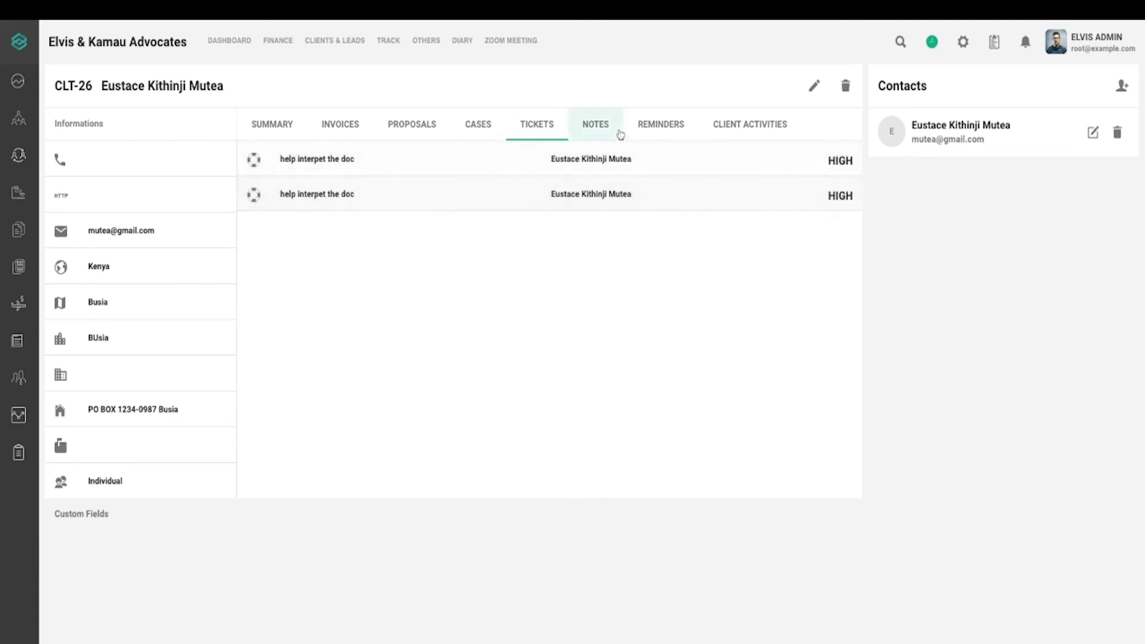
pyautogui.click(652, 142)
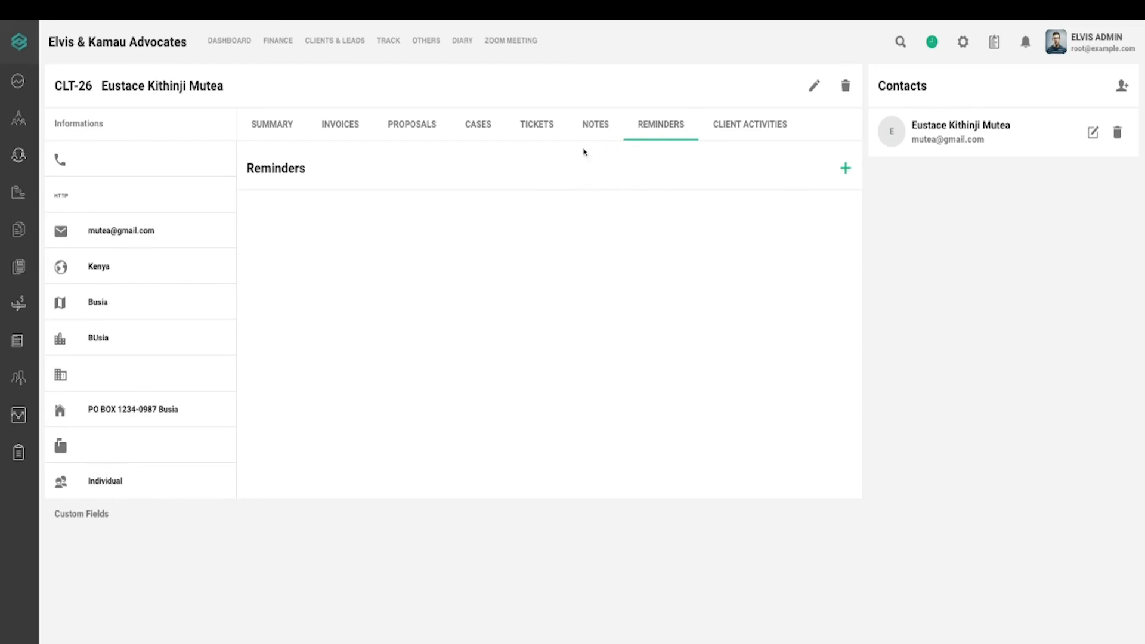
pyautogui.click(767, 138)
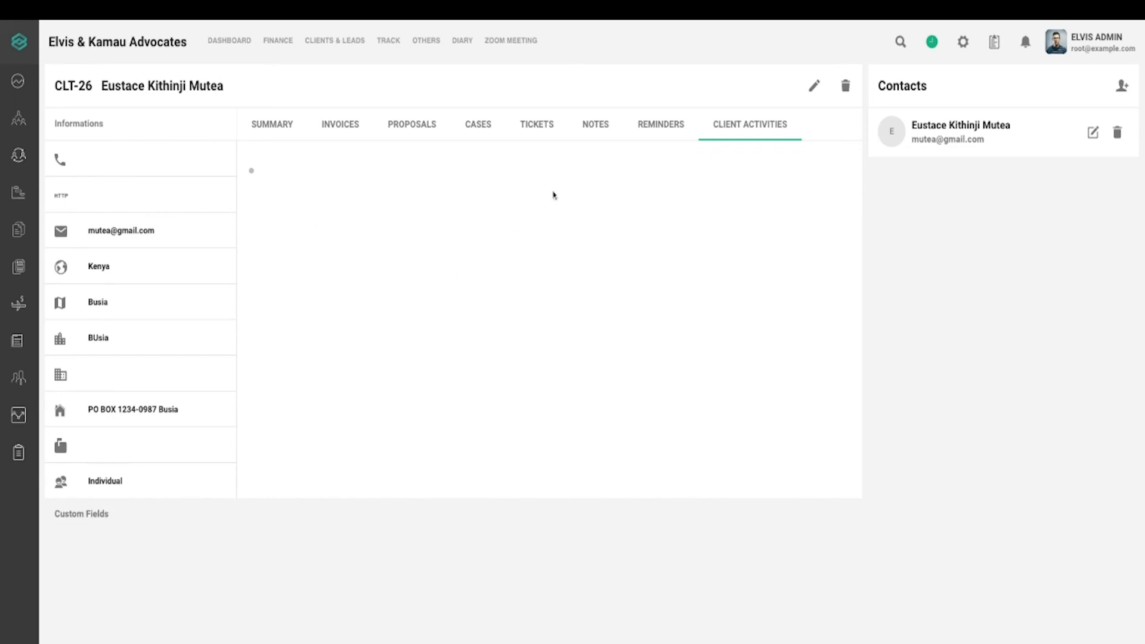
pyautogui.click(814, 87)
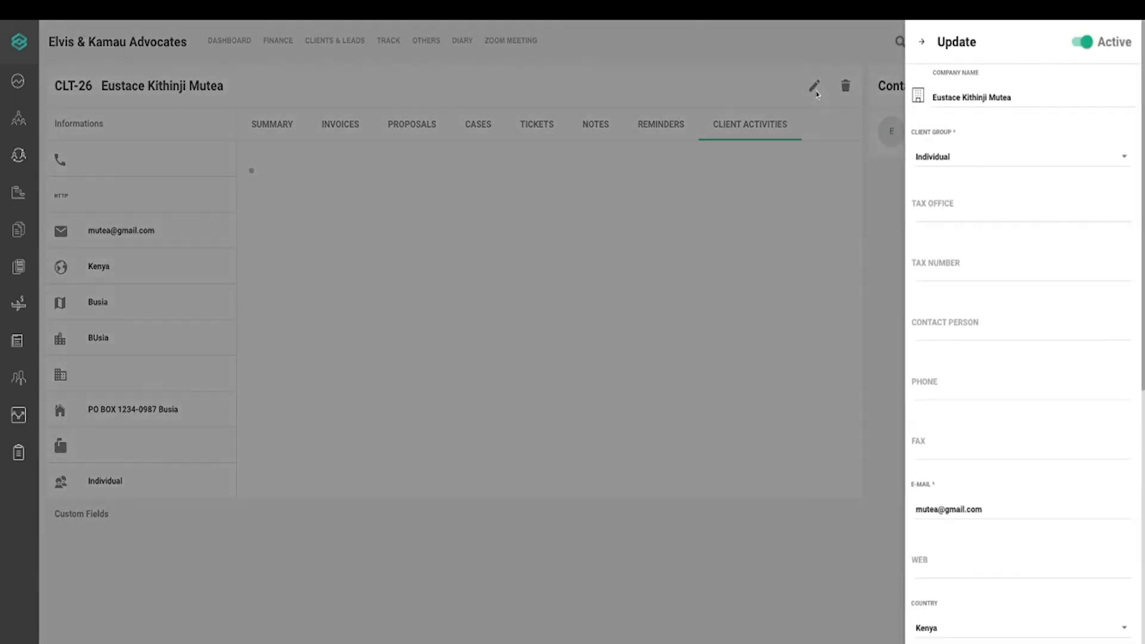
# Close CLT-26's Update form without changes and open its contact's details card
pyautogui.click(919, 42)
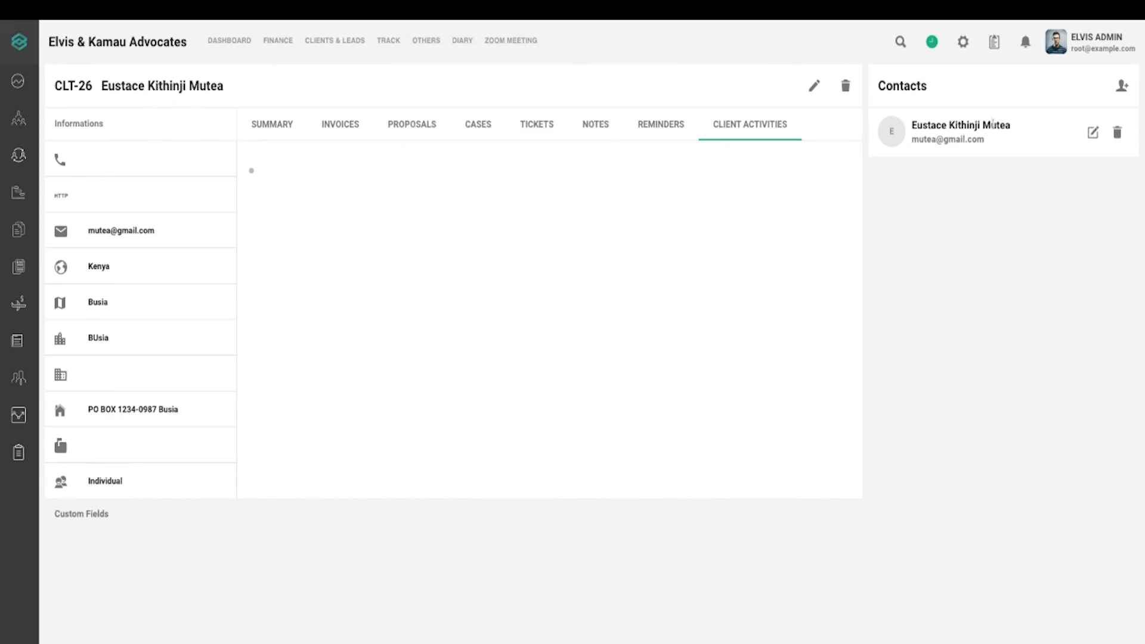
pyautogui.click(1092, 137)
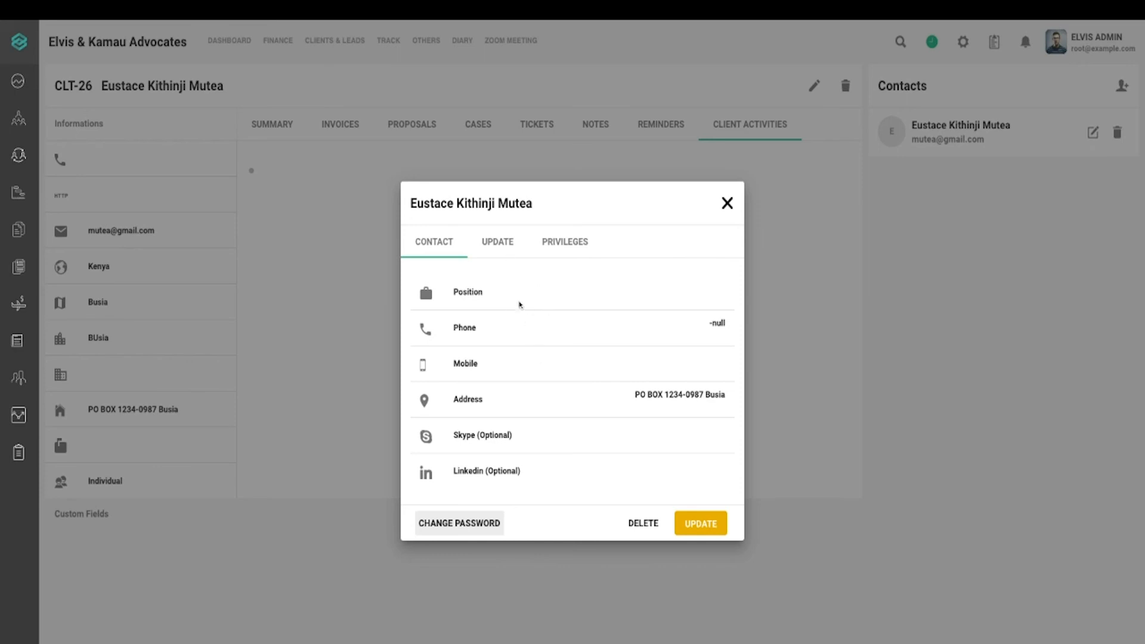
# Review the contact's UPDATE and PRIVILEGES tabs, starting then cancelling a deletion
pyautogui.click(509, 247)
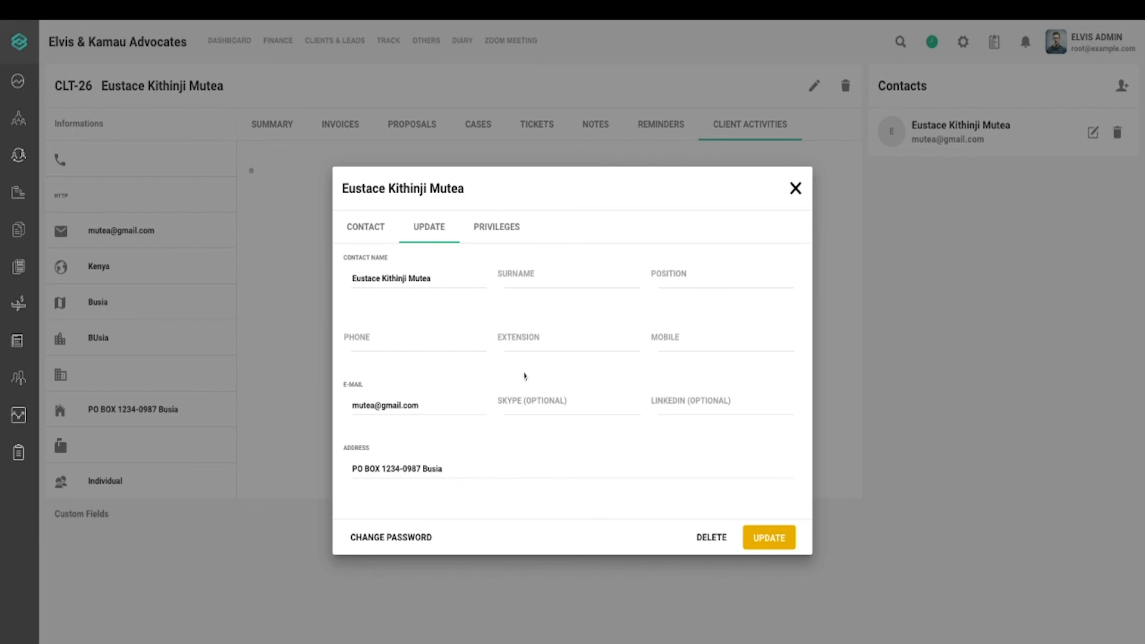
pyautogui.click(507, 224)
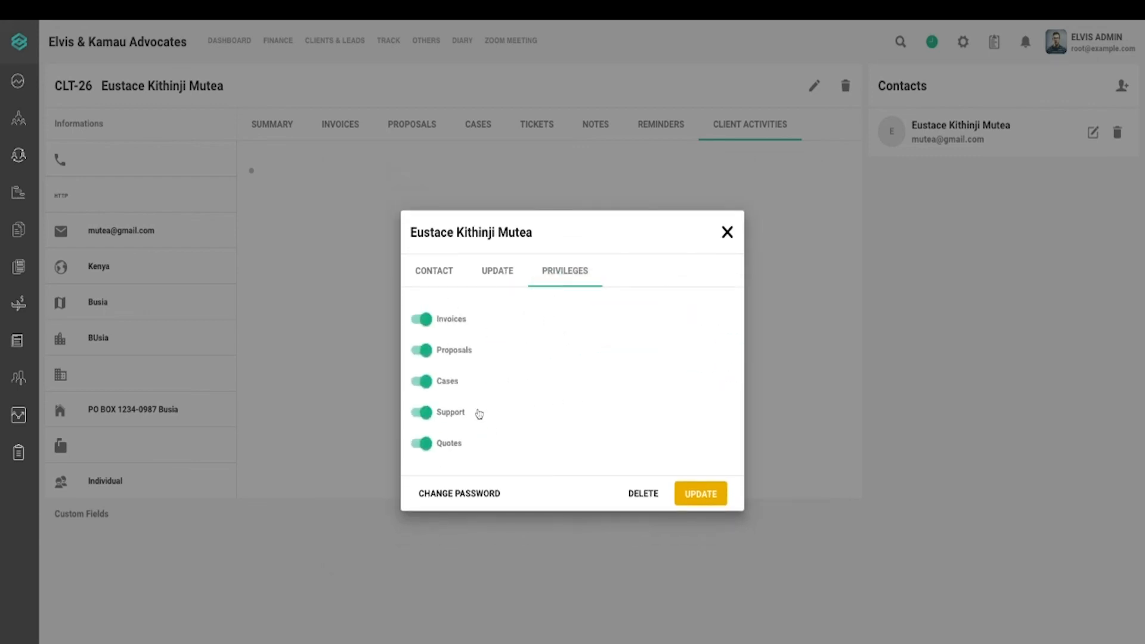
pyautogui.click(643, 494)
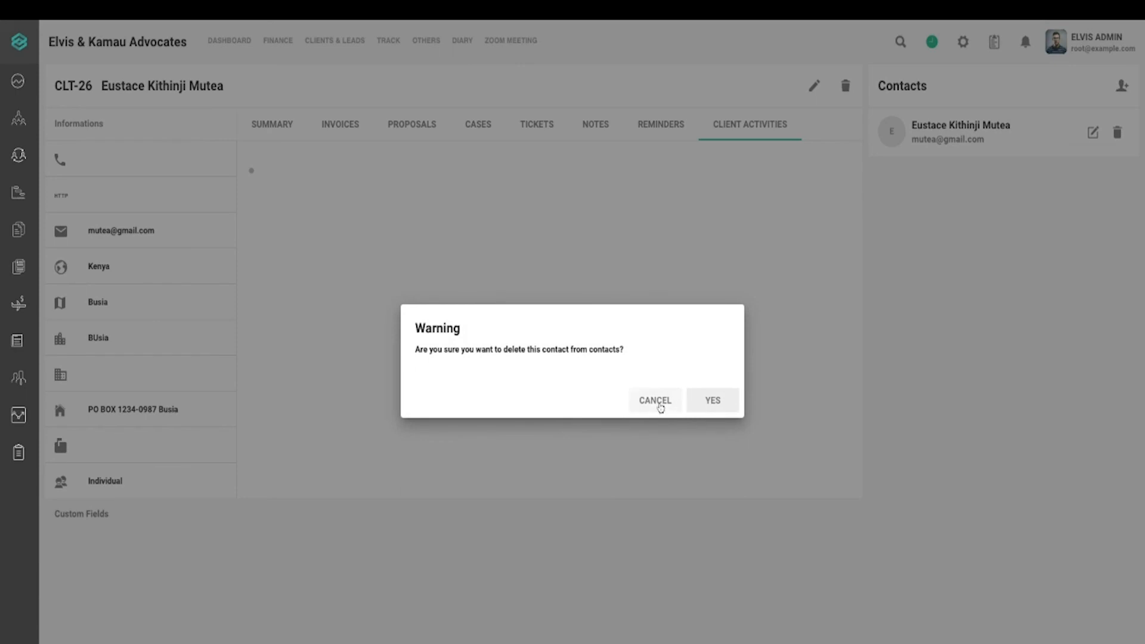
pyautogui.click(656, 401)
# Delete the client's only contact via its trash icon, confirming with YES
pyautogui.click(1117, 133)
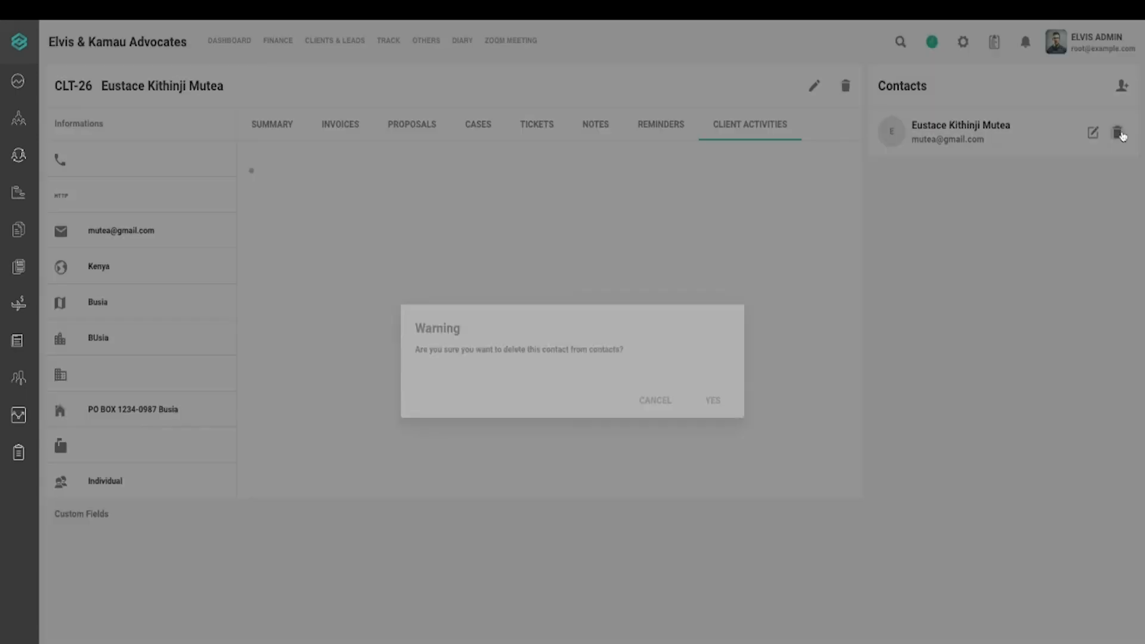
pyautogui.click(734, 398)
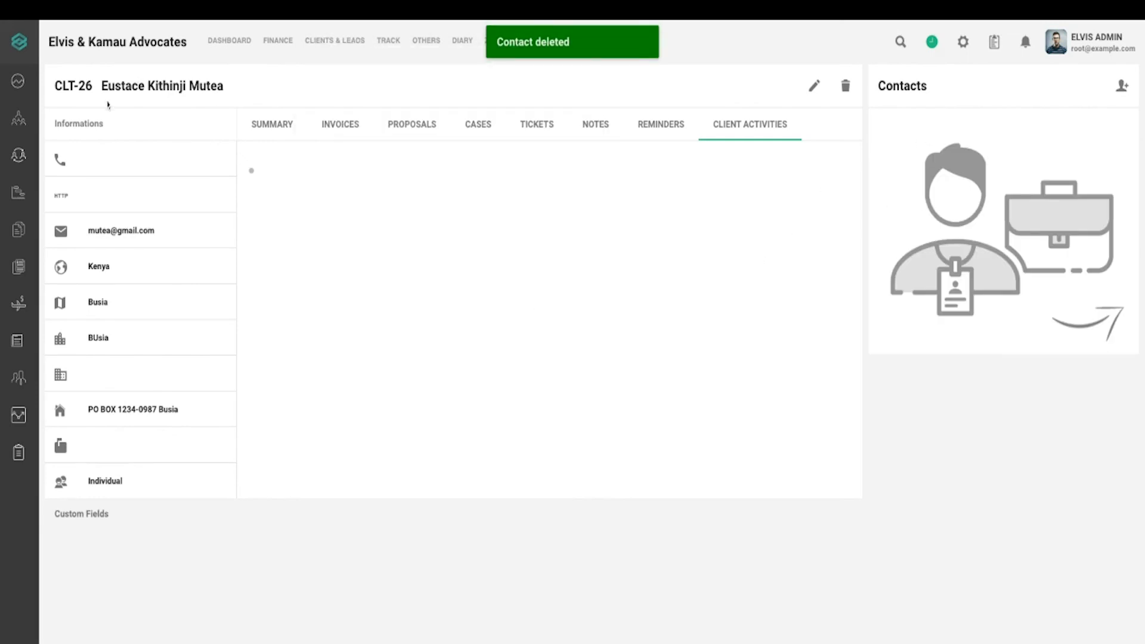
pyautogui.click(1118, 88)
# Enter the new contact's first name in Contact Name, fixing capitalisation and trimming extra words
pyautogui.click(987, 95)
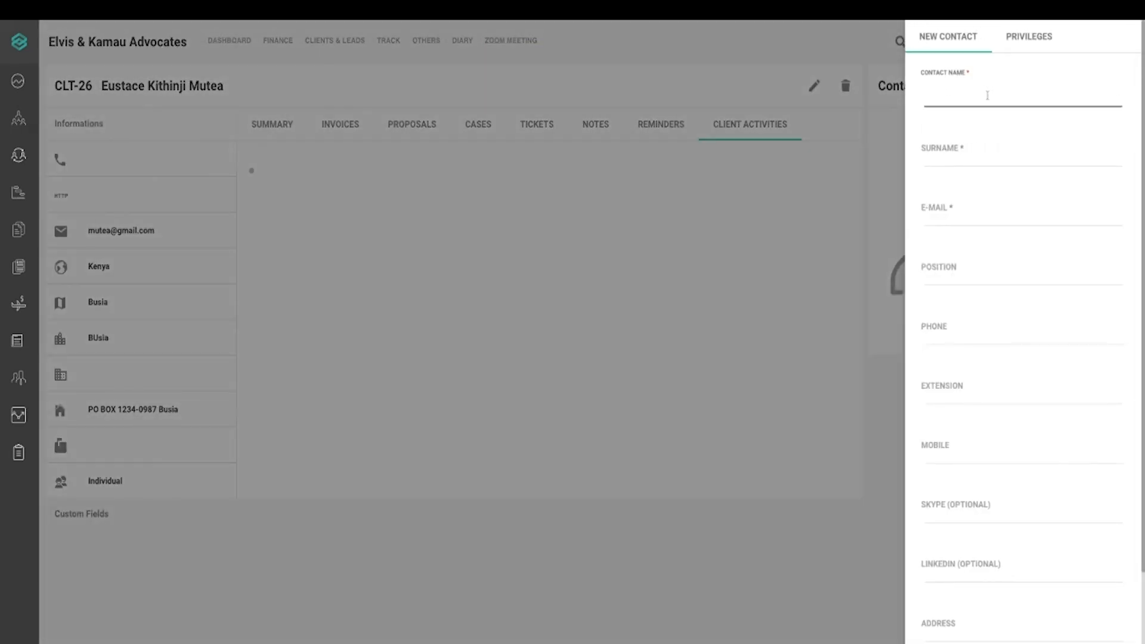
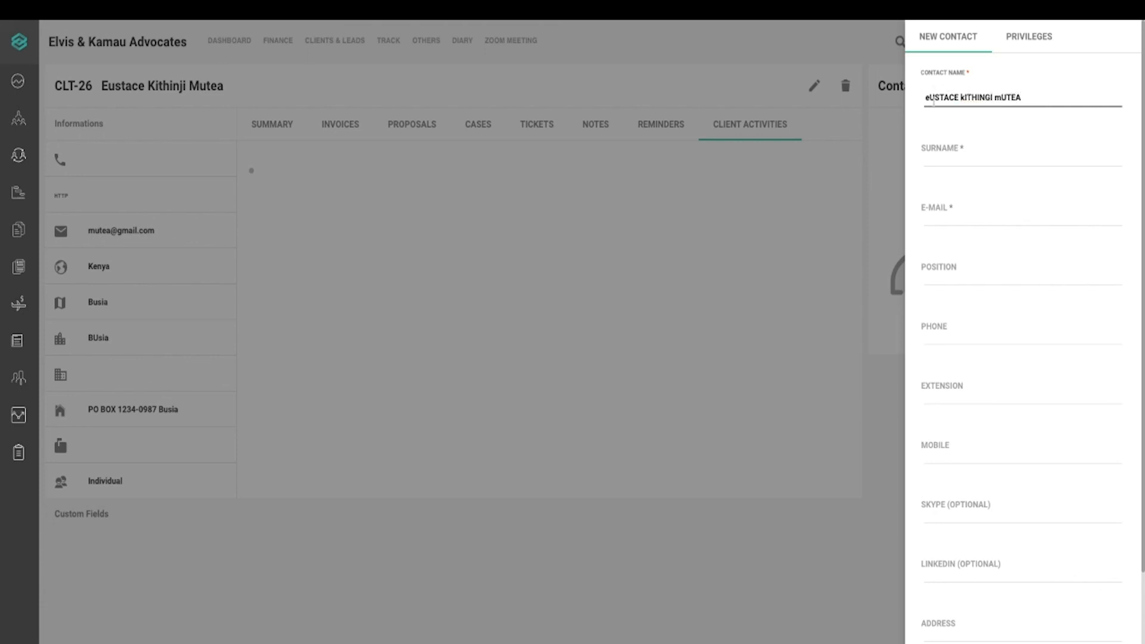
pyautogui.press('Home')
pyautogui.press('Delete')
pyautogui.write('E')
pyautogui.moveTo(1030, 99); pyautogui.dragTo(1001, 99)
pyautogui.hotkey('shift', 'Left')
pyautogui.hotkey('shift', 'Left')
pyautogui.hotkey('shift', 'Left')
pyautogui.hotkey('shift', 'Left')
pyautogui.hotkey('shift', 'Left')
pyautogui.hotkey('shift', 'Left')
pyautogui.hotkey('shift', 'Left')
pyautogui.hotkey('shift', 'Left')
pyautogui.hotkey('shift', 'Left')
pyautogui.hotkey('shift', 'Left')
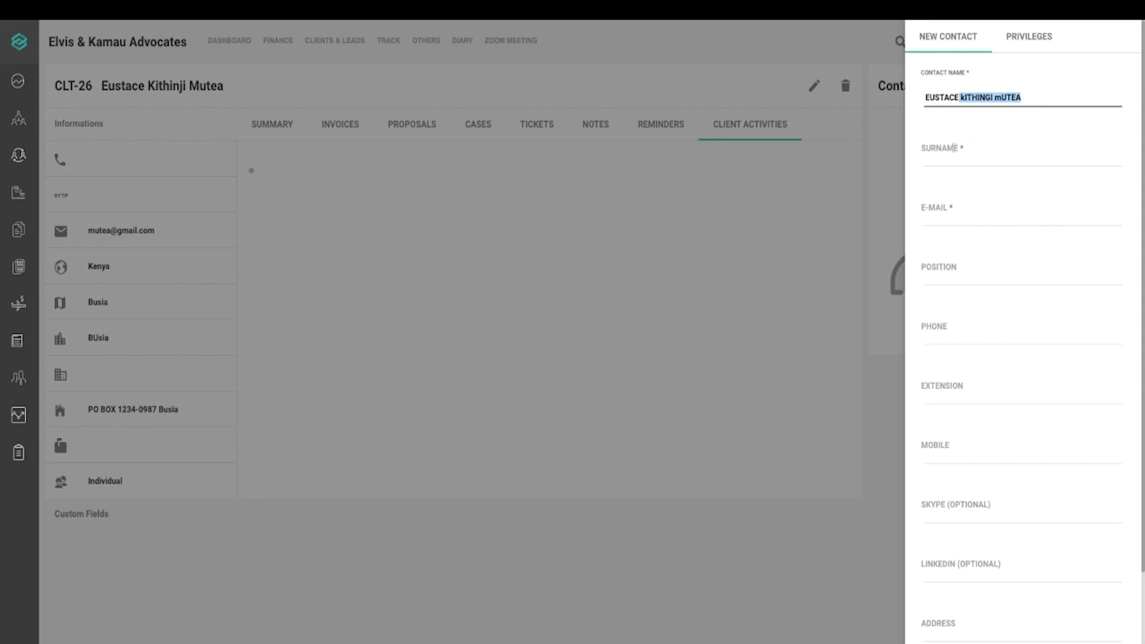
pyautogui.press('BackSpace')
# Enter the contact's surname, correcting a typo, and fill in their e-mail address
pyautogui.click(977, 148)
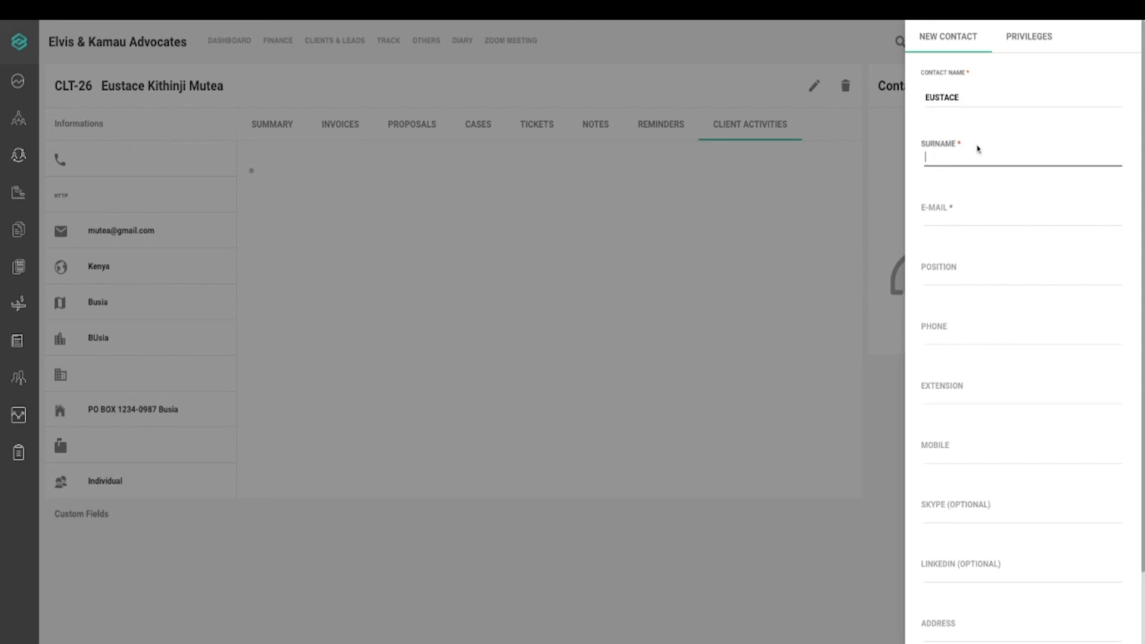
pyautogui.write('K')
pyautogui.write('ITHIOJN')
pyautogui.press('BackSpace')
pyautogui.press('BackSpace')
pyautogui.press('BackSpace')
pyautogui.write('NGI')
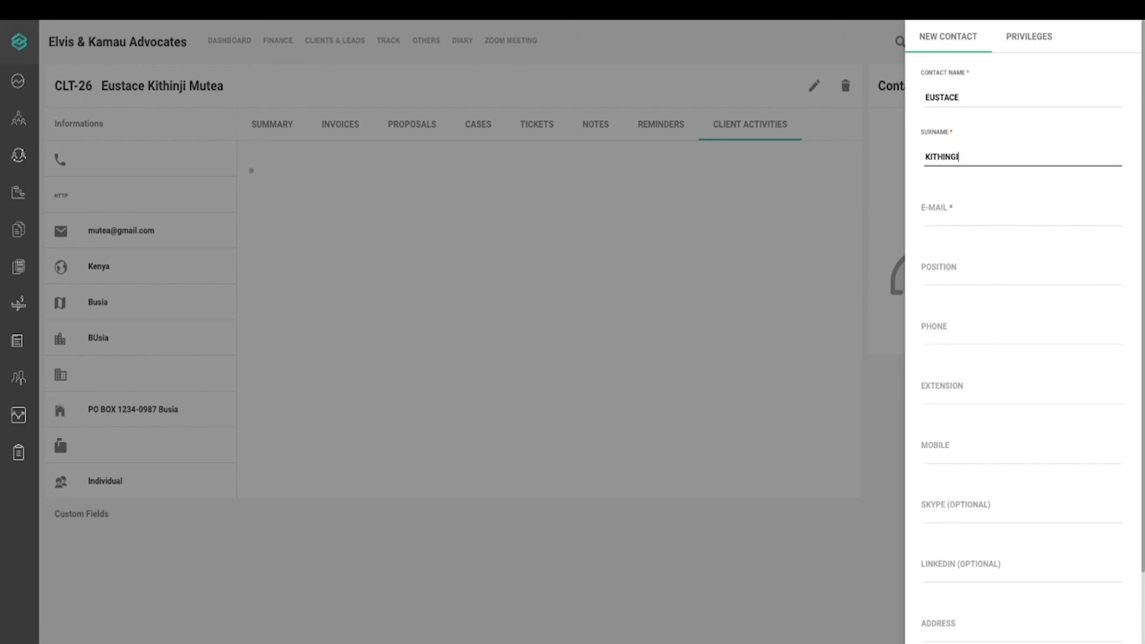
pyautogui.press('Tab')
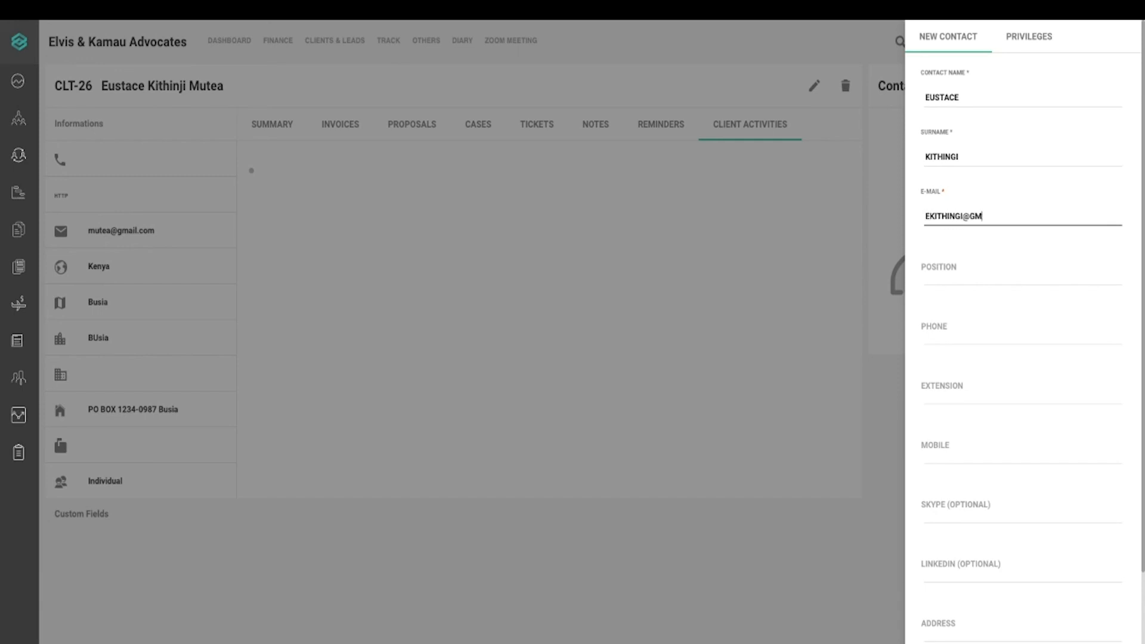
# Set the position to BUSINESSMAN, enter the phone number, and scroll down to NEXT
pyautogui.click(975, 268)
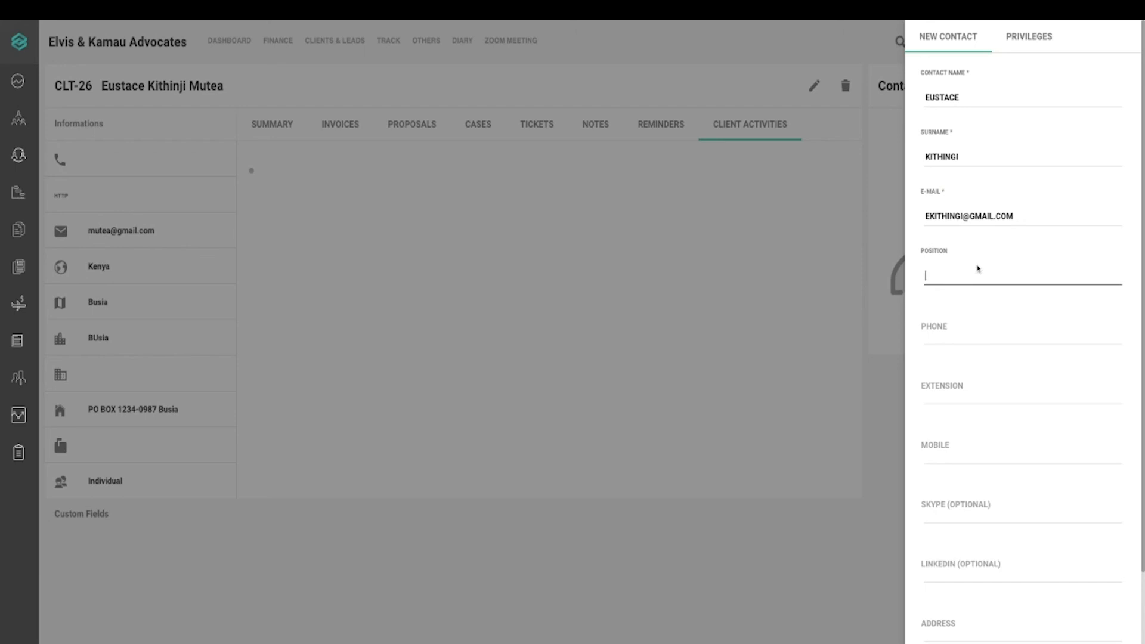
pyautogui.write('BUSINESSMAN')
pyautogui.click(1018, 335)
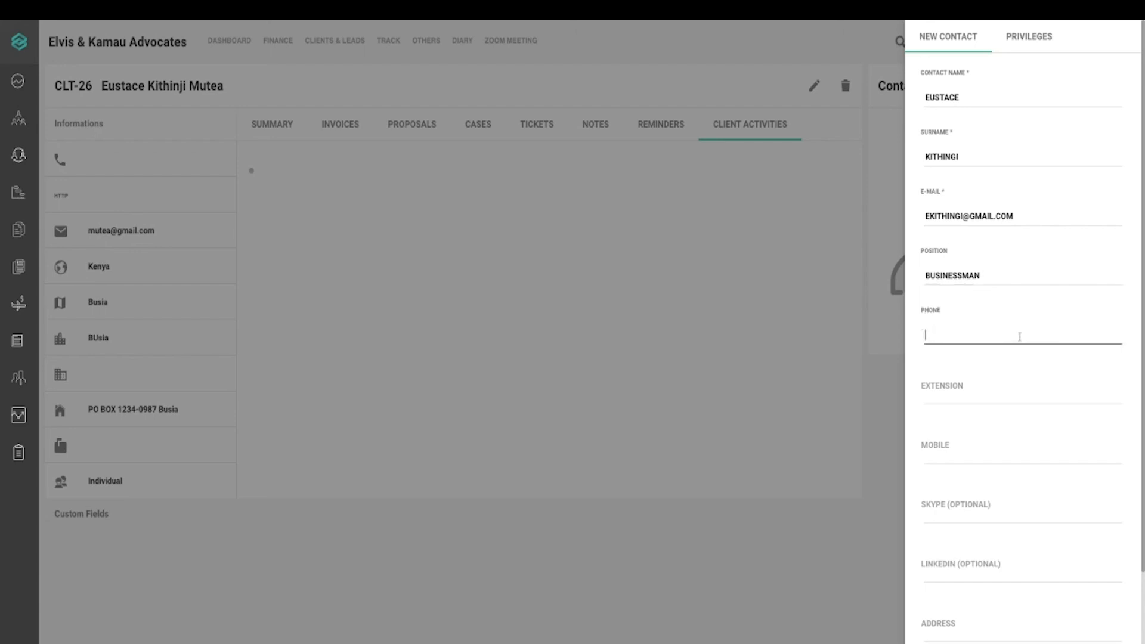
pyautogui.write('1234567890')
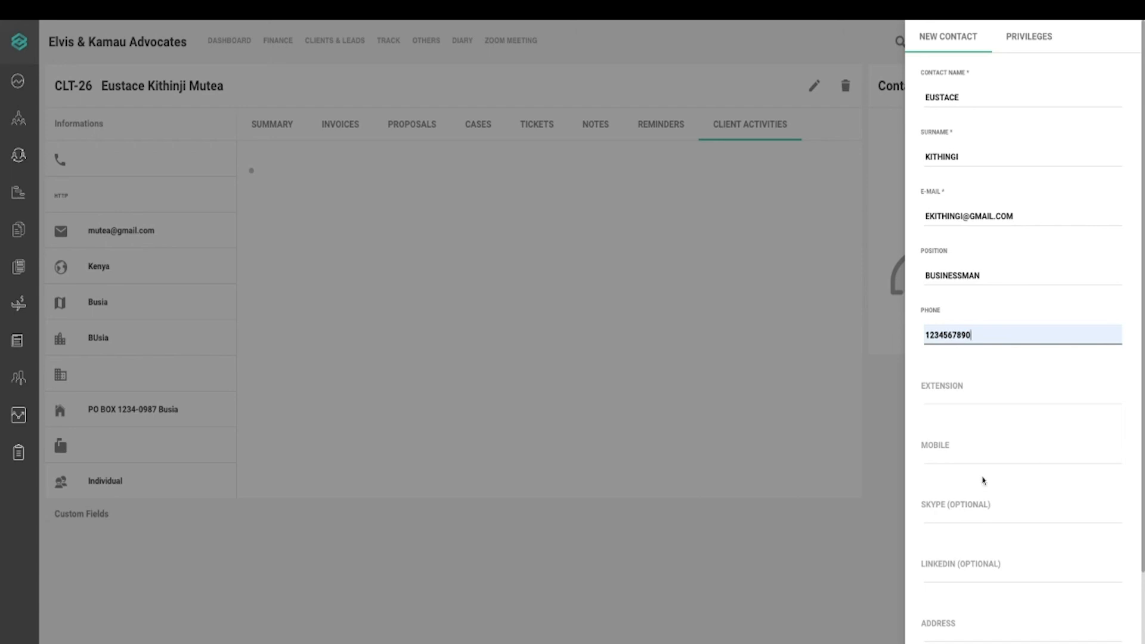
pyautogui.click(1143, 520)
pyautogui.scroll(-3, 1142, 520)
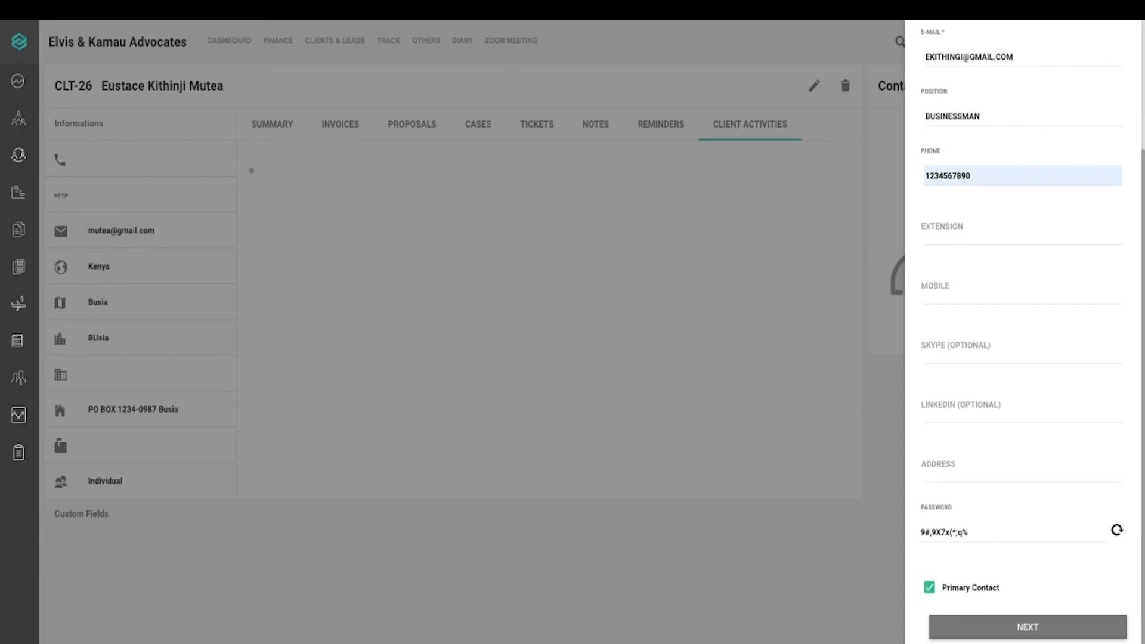
# Grant the new contact Invoices, Proposals, Cases, Support and Quotes privileges and create it
pyautogui.click(1048, 629)
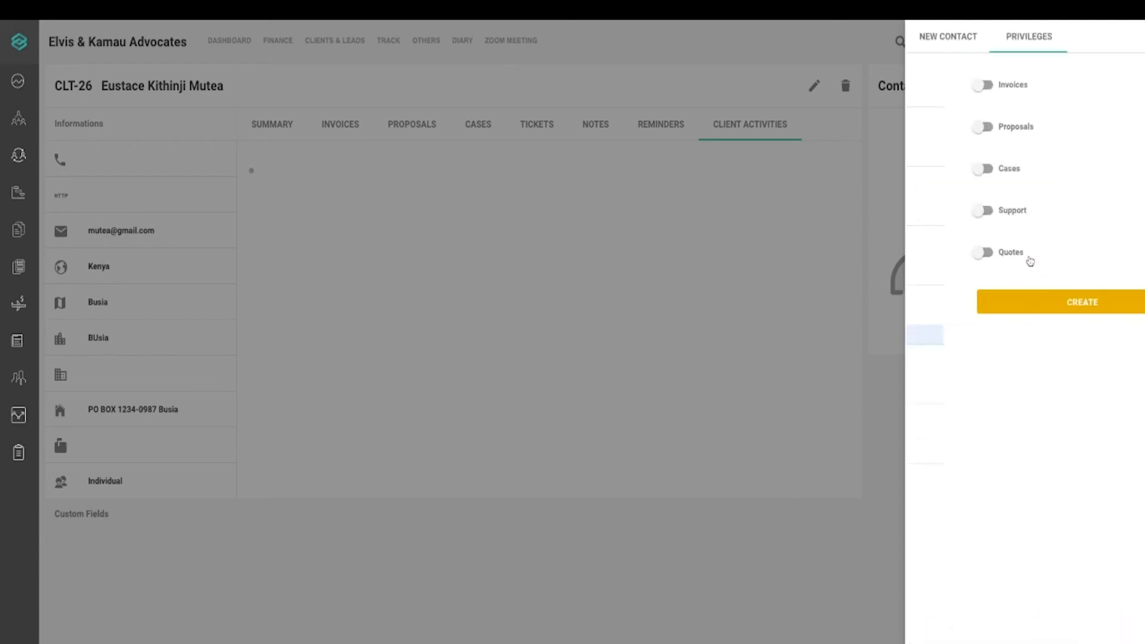
pyautogui.click(927, 85)
pyautogui.click(930, 124)
pyautogui.click(927, 171)
pyautogui.click(929, 209)
pyautogui.click(928, 253)
pyautogui.click(1030, 312)
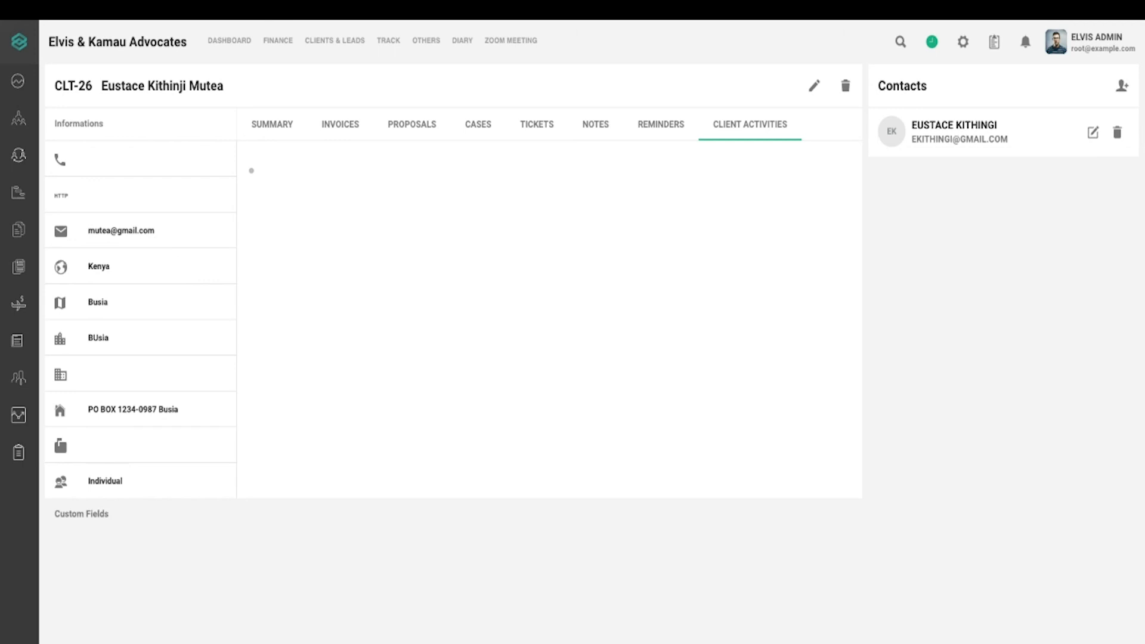
# Open and dismiss the new-contact form unsaved, then go to the Clients list
pyautogui.click(1121, 88)
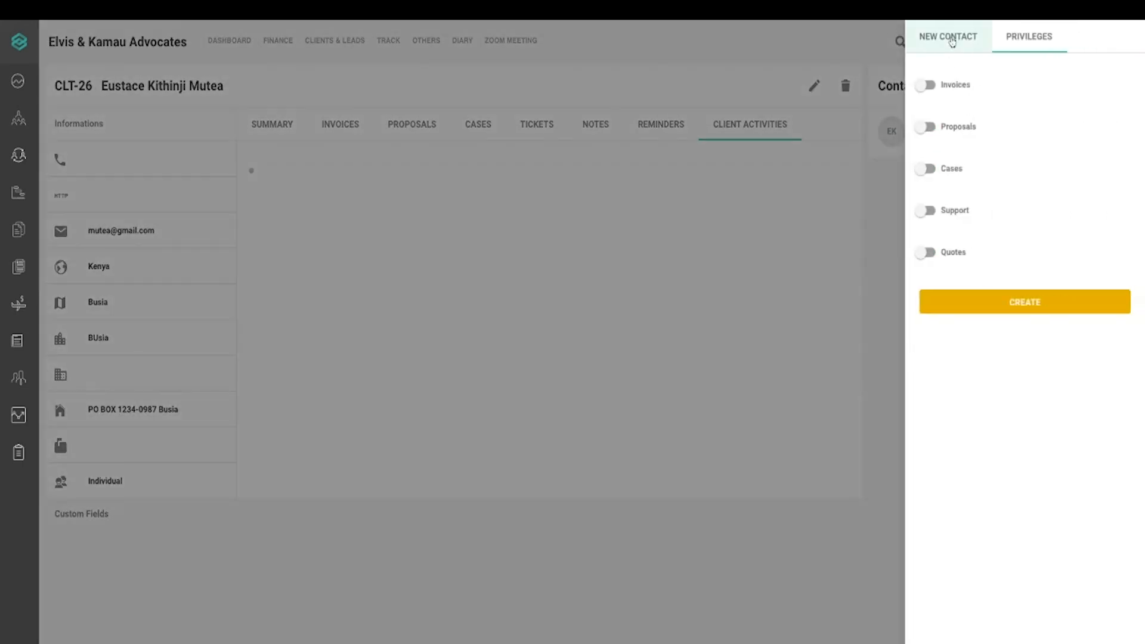
pyautogui.click(951, 41)
pyautogui.click(835, 201)
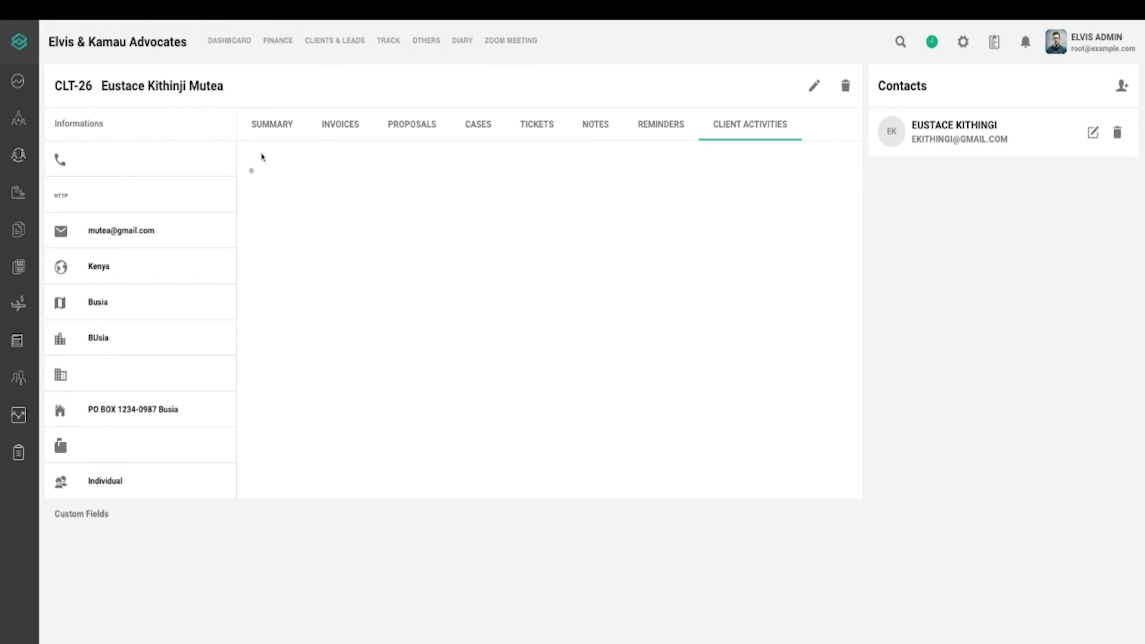
pyautogui.moveTo(43, 190)
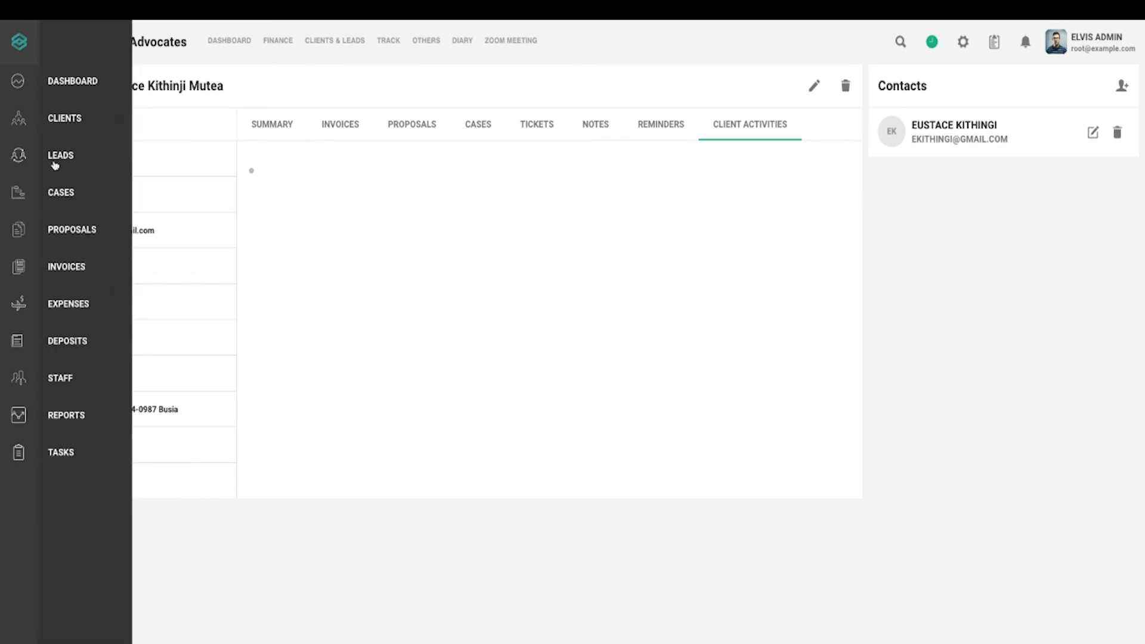
pyautogui.click(62, 124)
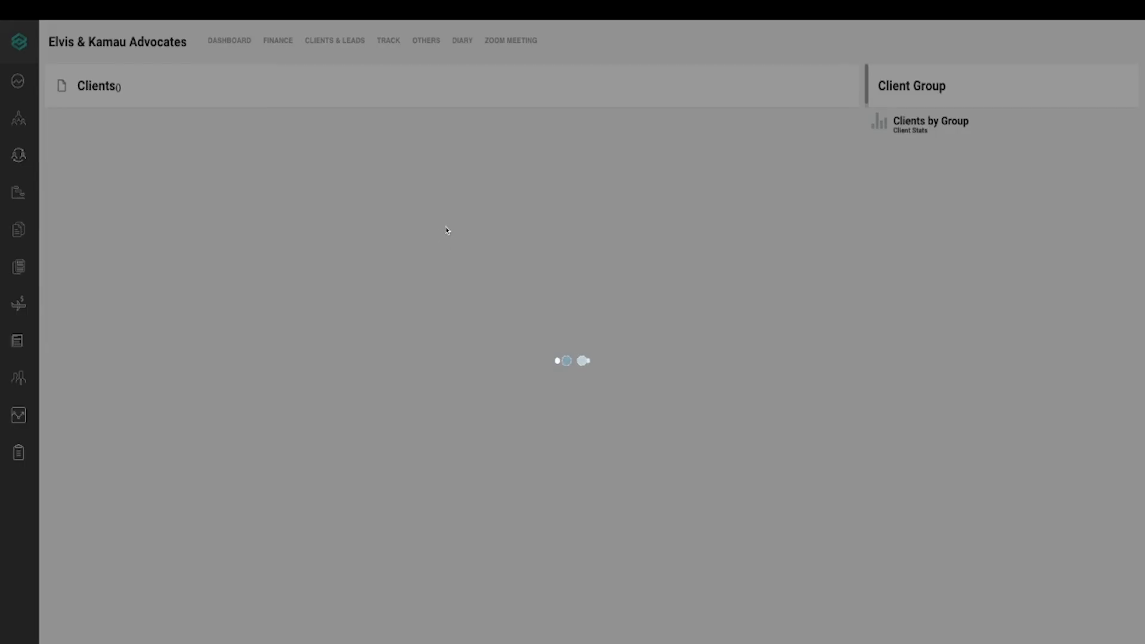